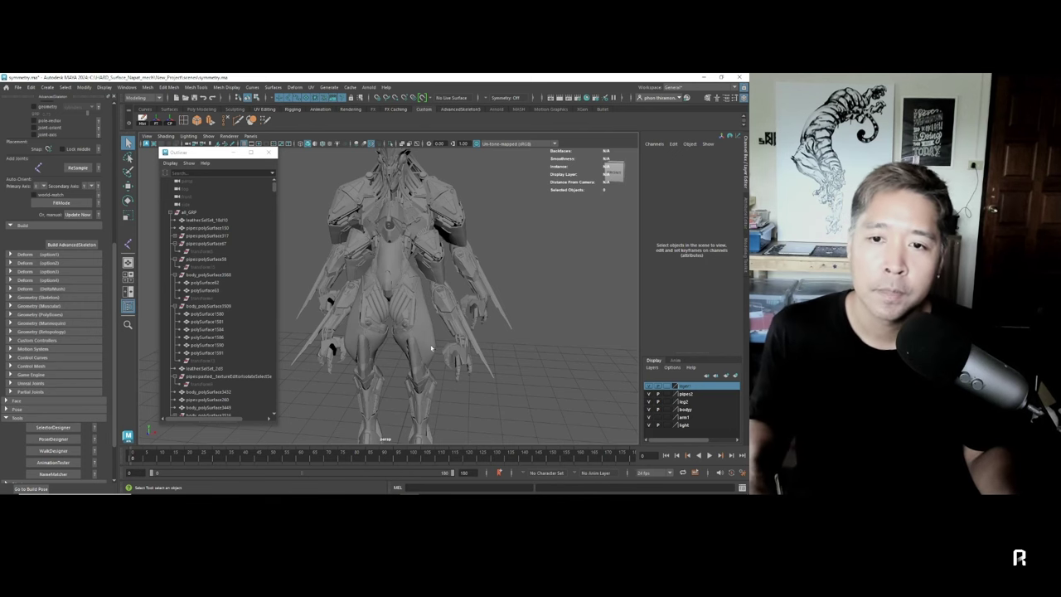
- Switch to the four-view layout and zoom in toward the mech's legs
{"action": "mouse_move", "coordinate": [431, 349]}
{"action": "left_mouse_down", "text": "alt"}
{"action": "mouse_move", "coordinate": [495, 328]}
{"action": "mouse_move", "coordinate": [404, 307]}
{"action": "left_mouse_up", "text": "alt"}
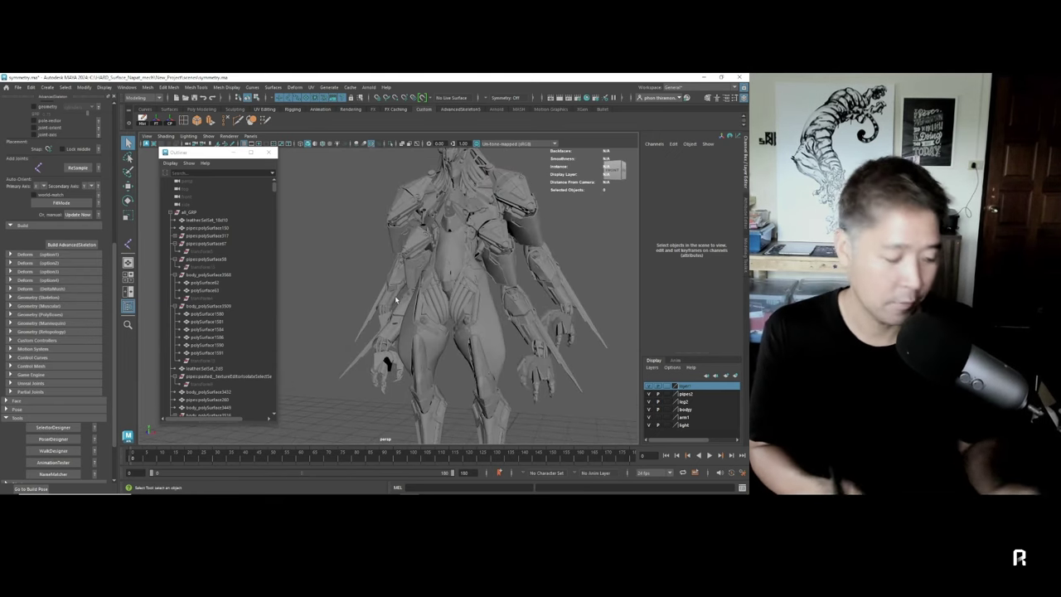
{"action": "key", "text": "space"}
{"action": "key", "text": "space"}
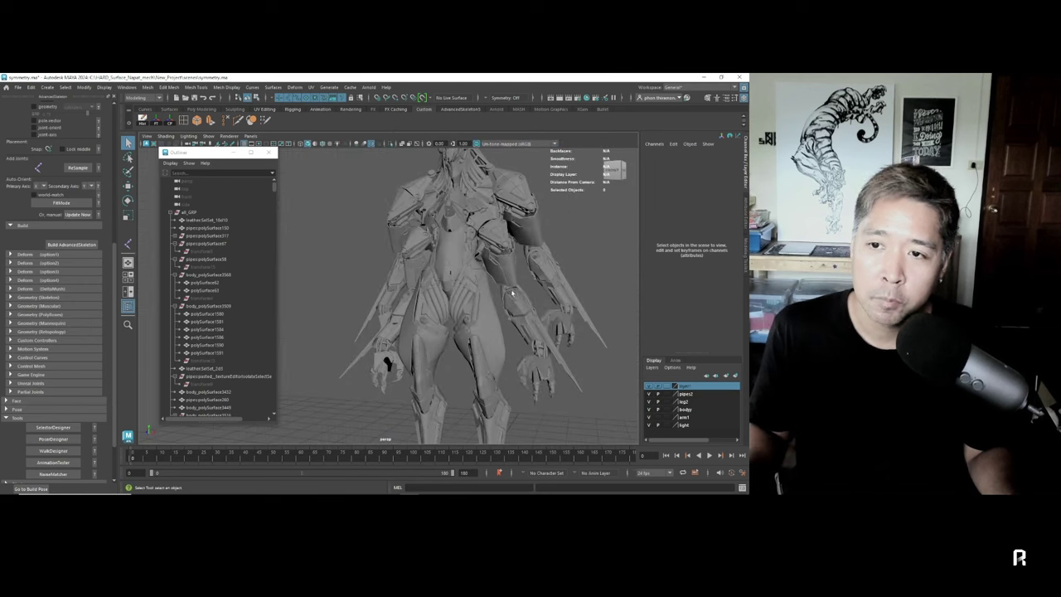
{"action": "scroll", "coordinate": [469, 295], "scroll_direction": "up", "scroll_amount": 5}
{"action": "mouse_move", "coordinate": [469, 295]}
{"action": "left_mouse_down", "text": "alt"}
{"action": "mouse_move", "coordinate": [426, 291]}
{"action": "mouse_move", "coordinate": [410, 309]}
{"action": "left_mouse_up", "text": "alt"}
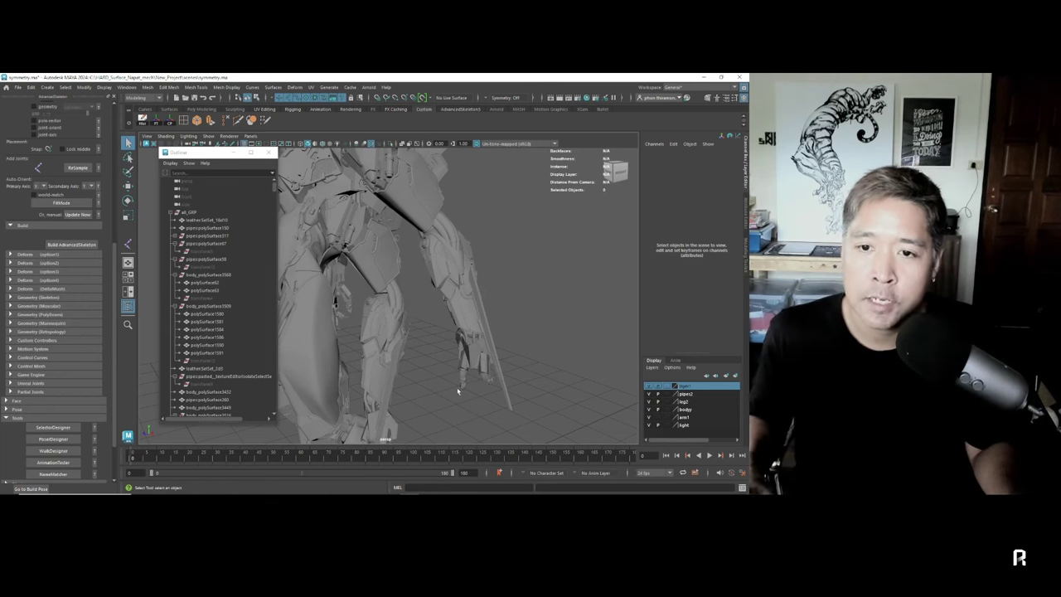
- Select and frame the armour part near the hand, then the hand piece itself
{"action": "left_click", "coordinate": [482, 369]}
{"action": "key", "text": "f"}
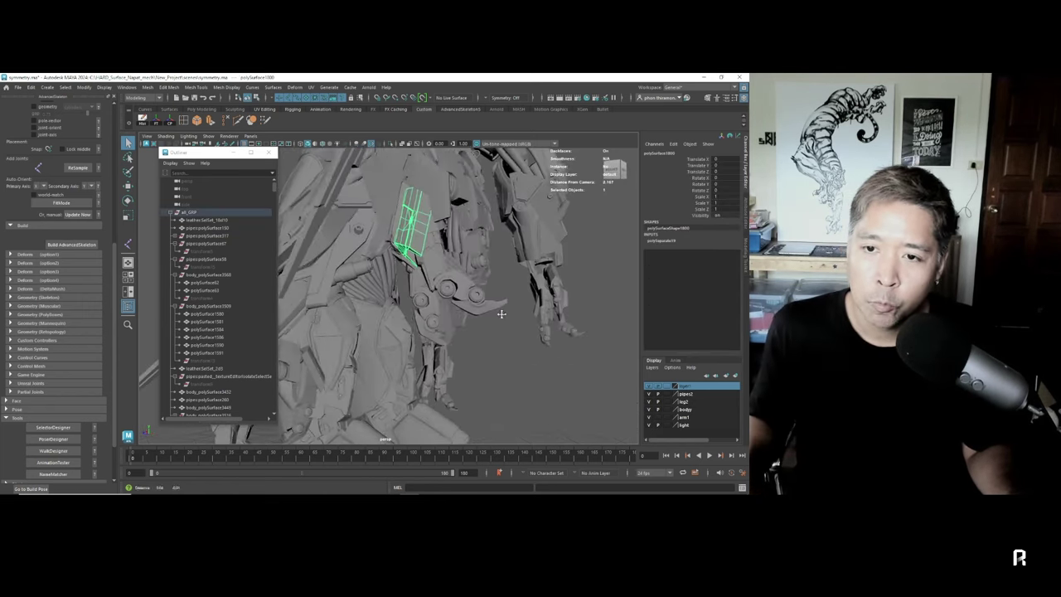
{"action": "left_click", "coordinate": [501, 356]}
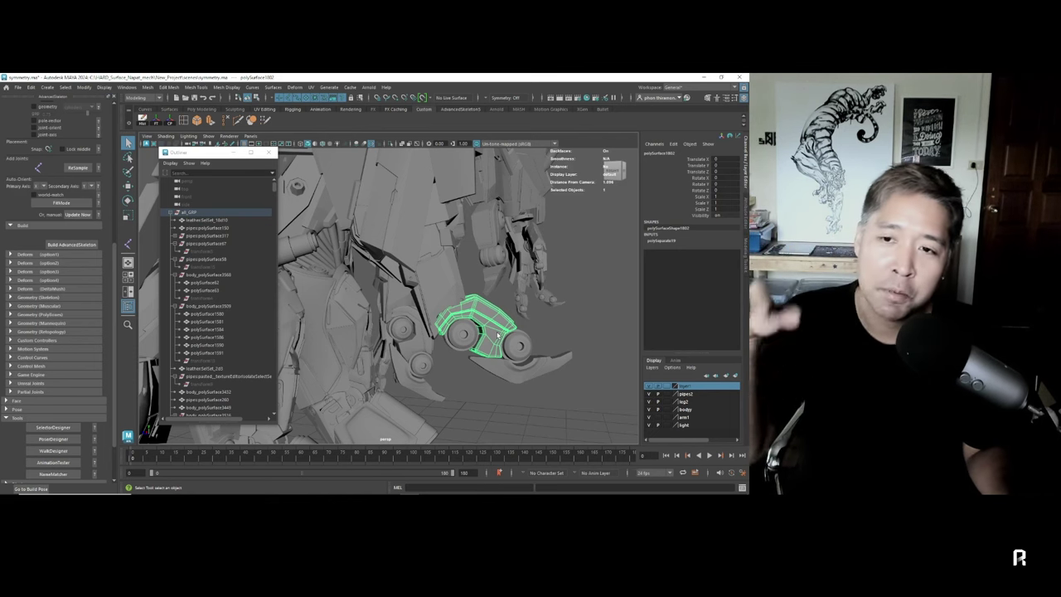
{"action": "mouse_move", "coordinate": [400, 329]}
{"action": "left_mouse_down", "text": "alt"}
{"action": "mouse_move", "coordinate": [510, 329]}
{"action": "mouse_move", "coordinate": [468, 329]}
{"action": "left_mouse_up", "text": "alt"}
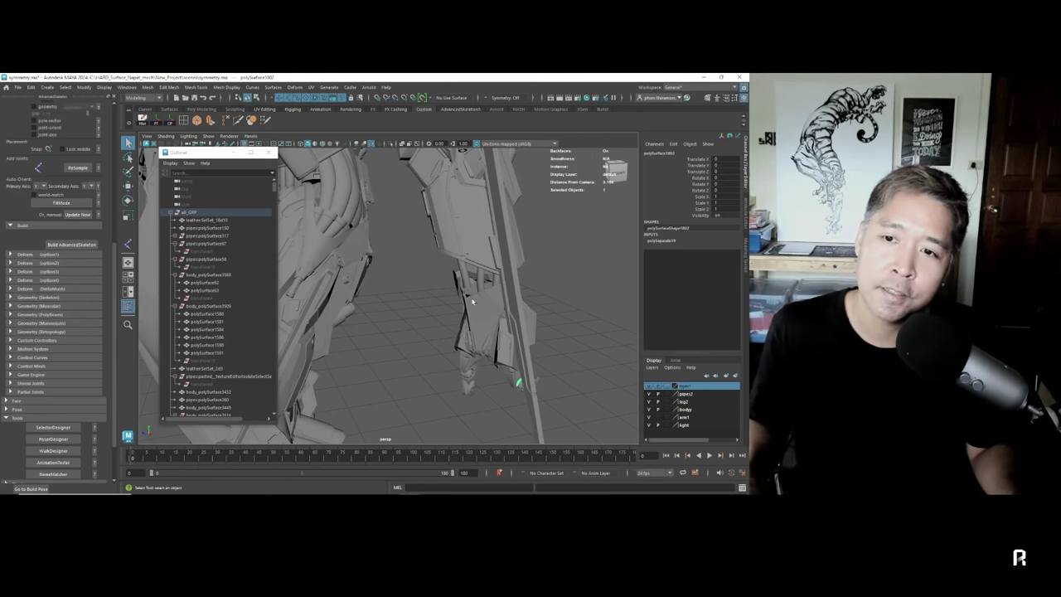
- Orbit around the mech from rear three-quarter to a full-body front view
{"action": "mouse_move", "coordinate": [473, 302]}
{"action": "left_mouse_down", "text": "alt"}
{"action": "mouse_move", "coordinate": [487, 344]}
{"action": "mouse_move", "coordinate": [360, 355]}
{"action": "mouse_move", "coordinate": [415, 353]}
{"action": "left_mouse_up", "text": "alt"}
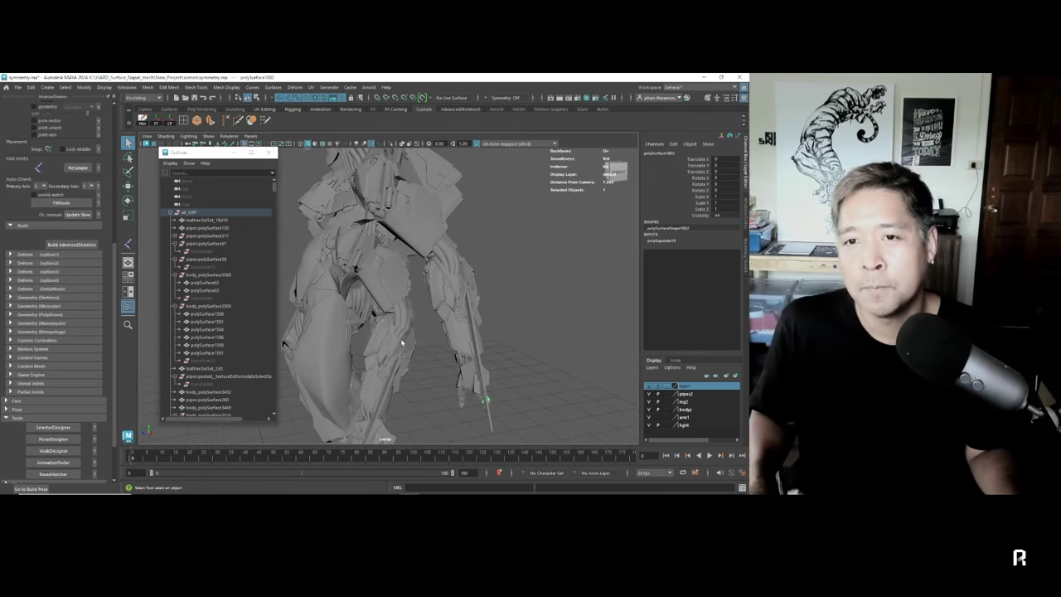
{"action": "mouse_move", "coordinate": [402, 342]}
{"action": "left_mouse_down", "text": "alt"}
{"action": "mouse_move", "coordinate": [429, 362]}
{"action": "mouse_move", "coordinate": [467, 356]}
{"action": "mouse_move", "coordinate": [482, 333]}
{"action": "mouse_move", "coordinate": [398, 323]}
{"action": "left_mouse_up", "text": "alt"}
{"action": "right_click_drag", "start_coordinate": [398, 323], "coordinate": [393, 318], "text": "alt"}
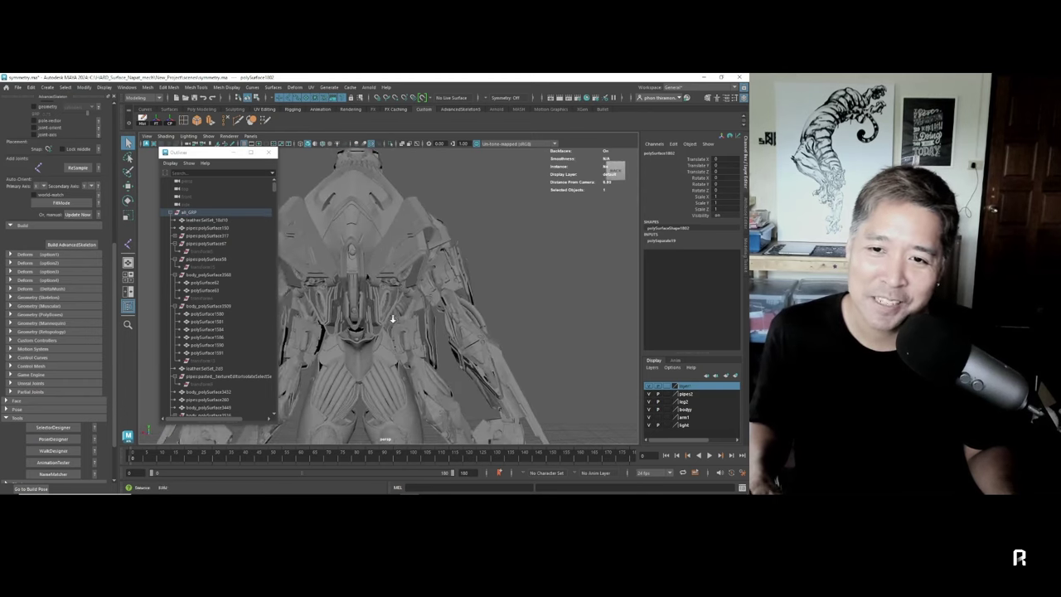
{"action": "left_click_drag", "start_coordinate": [393, 318], "coordinate": [465, 334], "text": "alt"}
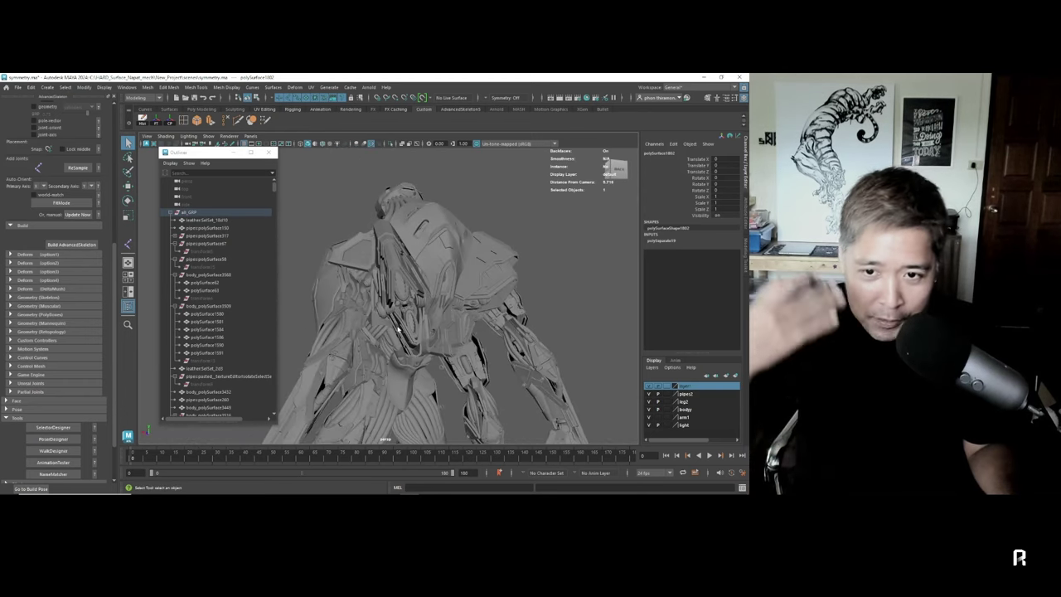
{"action": "mouse_move", "coordinate": [397, 329]}
{"action": "left_mouse_down", "text": "alt"}
{"action": "mouse_move", "coordinate": [439, 260]}
{"action": "mouse_move", "coordinate": [398, 324]}
{"action": "left_mouse_up", "text": "alt"}
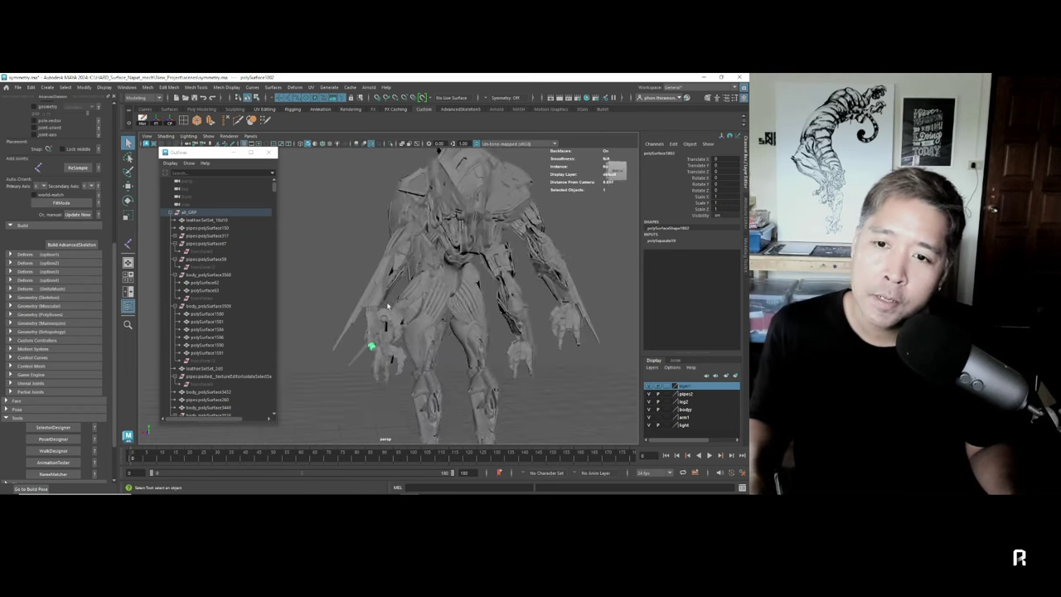
{"action": "right_click_drag", "start_coordinate": [398, 323], "coordinate": [408, 433], "text": "alt"}
- Clear the selection, then select and frame the arm armour part
{"action": "left_click", "coordinate": [408, 433]}
{"action": "scroll", "coordinate": [361, 369], "scroll_direction": "up", "scroll_amount": 5}
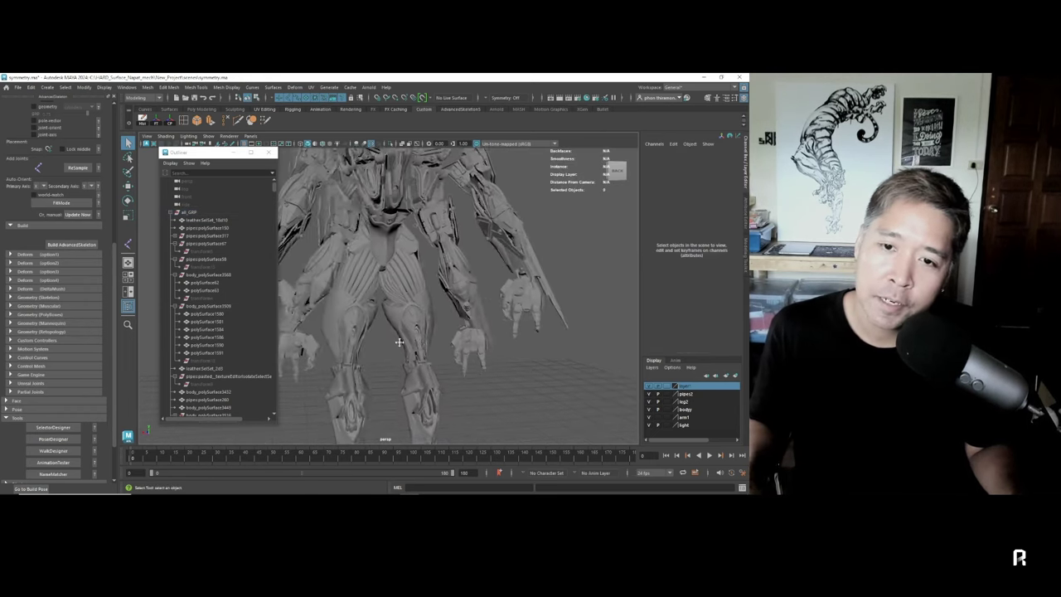
{"action": "left_click_drag", "start_coordinate": [362, 369], "coordinate": [379, 348], "text": "alt"}
{"action": "left_click", "coordinate": [379, 348]}
{"action": "key", "text": "f"}
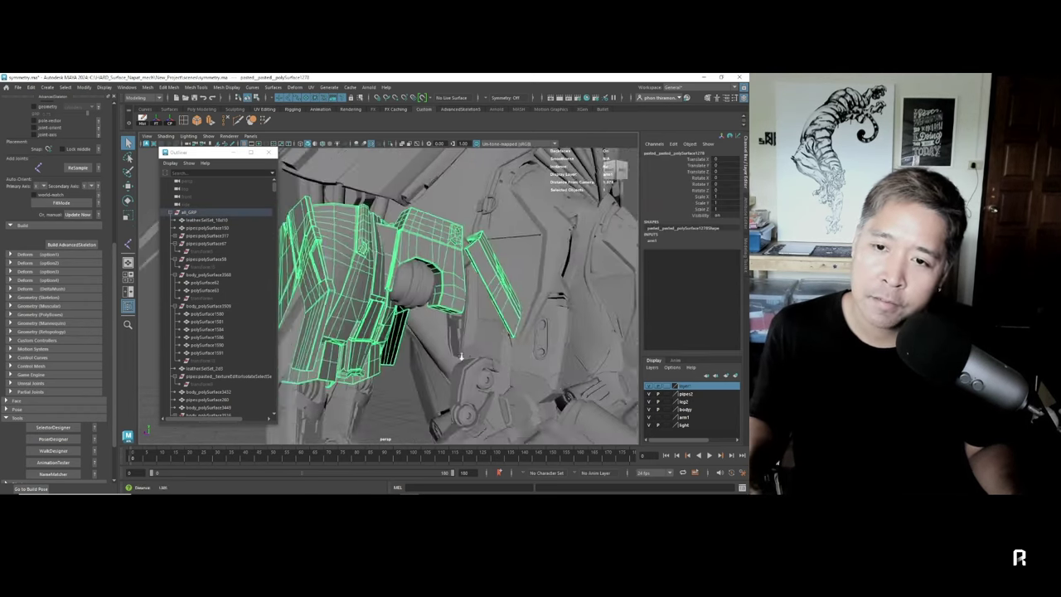
- Select and frame the mech's other hand, then return to a front full-body view
{"action": "scroll", "coordinate": [401, 377], "scroll_direction": "down", "scroll_amount": 5}
{"action": "mouse_move", "coordinate": [402, 378]}
{"action": "left_mouse_down", "text": "alt"}
{"action": "mouse_move", "coordinate": [525, 328]}
{"action": "mouse_move", "coordinate": [405, 326]}
{"action": "mouse_move", "coordinate": [456, 310]}
{"action": "left_mouse_up", "text": "alt"}
{"action": "left_click", "coordinate": [557, 319]}
{"action": "key", "text": "f"}
{"action": "scroll", "coordinate": [480, 338], "scroll_direction": "down", "scroll_amount": 5}
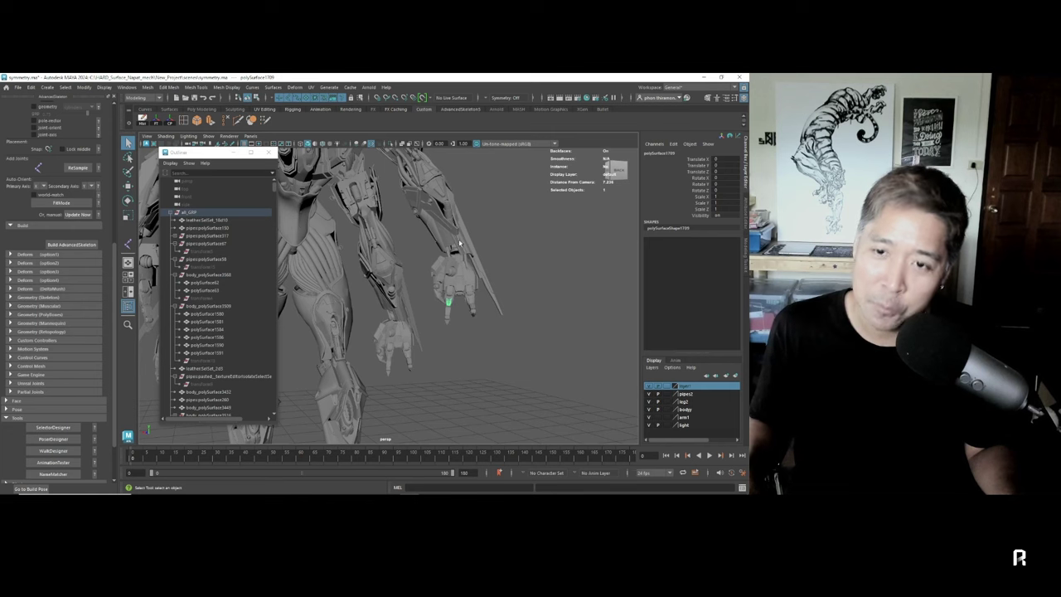
{"action": "left_click_drag", "start_coordinate": [465, 276], "coordinate": [454, 329], "text": "alt"}
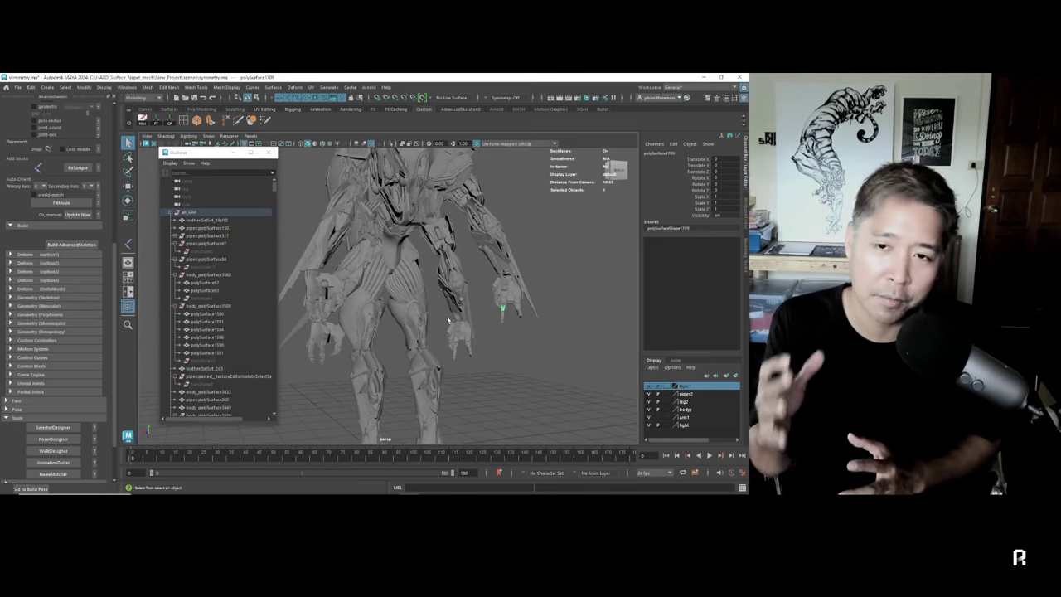
- Select and frame the near hand armour piece, then the small piece at the hand's tip
{"action": "scroll", "coordinate": [328, 308], "scroll_direction": "up", "scroll_amount": 5}
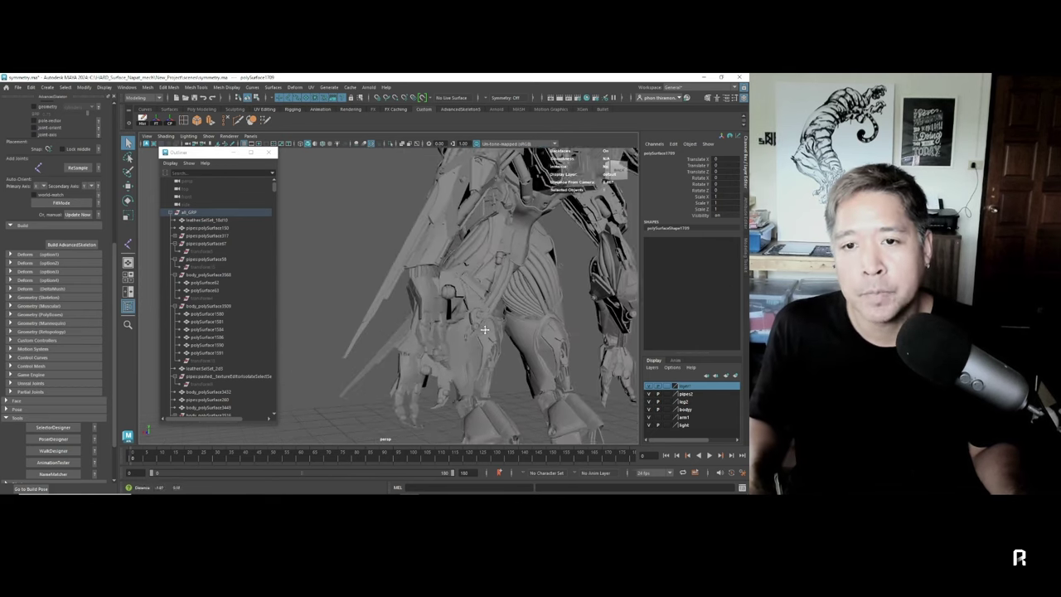
{"action": "left_click_drag", "start_coordinate": [328, 309], "coordinate": [390, 323], "text": "alt"}
{"action": "left_click", "coordinate": [402, 322]}
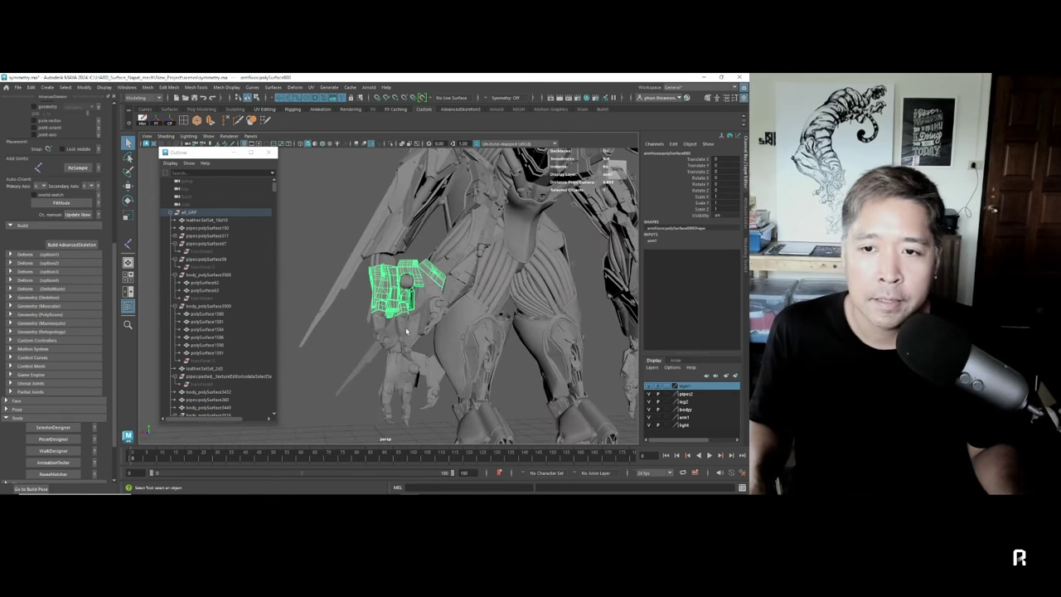
{"action": "key", "text": "f"}
{"action": "scroll", "coordinate": [407, 332], "scroll_direction": "down", "scroll_amount": 5}
{"action": "mouse_move", "coordinate": [406, 332]}
{"action": "left_mouse_down", "text": "alt"}
{"action": "mouse_move", "coordinate": [431, 325]}
{"action": "mouse_move", "coordinate": [396, 384]}
{"action": "left_mouse_up", "text": "alt"}
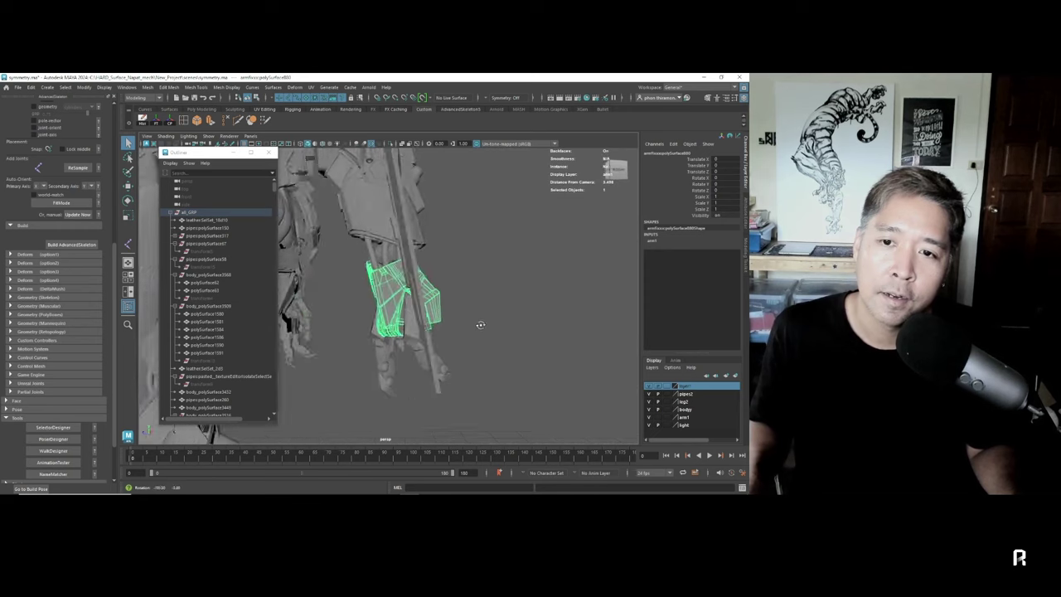
{"action": "left_click", "coordinate": [379, 396]}
{"action": "mouse_move", "coordinate": [379, 396]}
{"action": "left_mouse_down", "text": "alt"}
{"action": "mouse_move", "coordinate": [418, 300]}
{"action": "mouse_move", "coordinate": [477, 293]}
{"action": "mouse_move", "coordinate": [446, 318]}
{"action": "left_mouse_up", "text": "alt"}
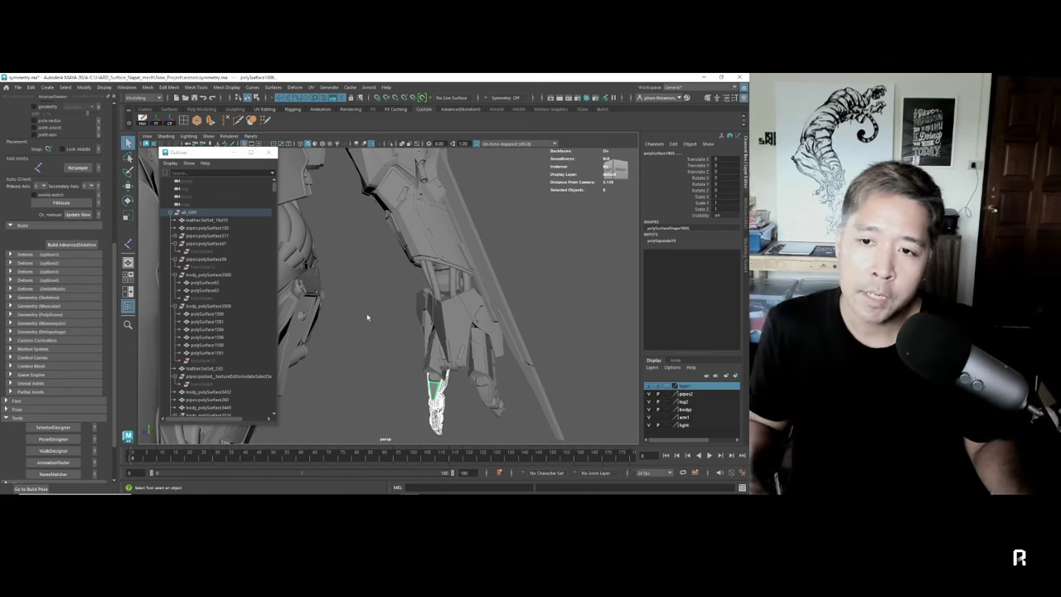
- Return to the four-view layout and inspect the legs and lower arm closely
{"action": "mouse_move", "coordinate": [439, 314]}
{"action": "left_mouse_down", "text": "alt"}
{"action": "mouse_move", "coordinate": [432, 326]}
{"action": "mouse_move", "coordinate": [428, 315]}
{"action": "left_mouse_up", "text": "alt"}
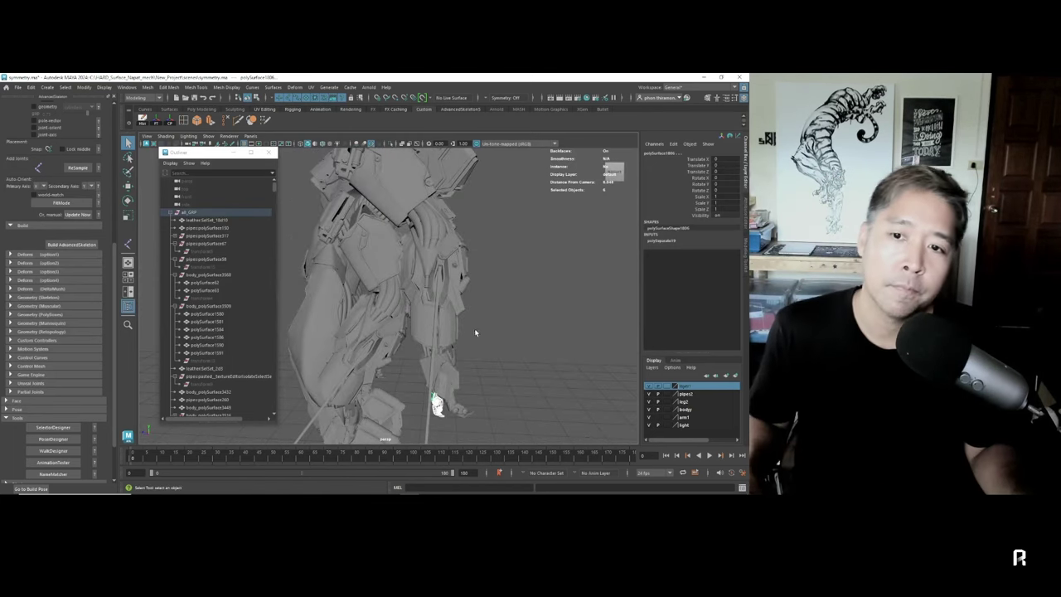
{"action": "key", "text": "space"}
{"action": "key", "text": "space"}
{"action": "mouse_move", "coordinate": [525, 268]}
{"action": "left_mouse_down", "text": "alt"}
{"action": "mouse_move", "coordinate": [475, 292]}
{"action": "mouse_move", "coordinate": [494, 305]}
{"action": "left_mouse_up", "text": "alt"}
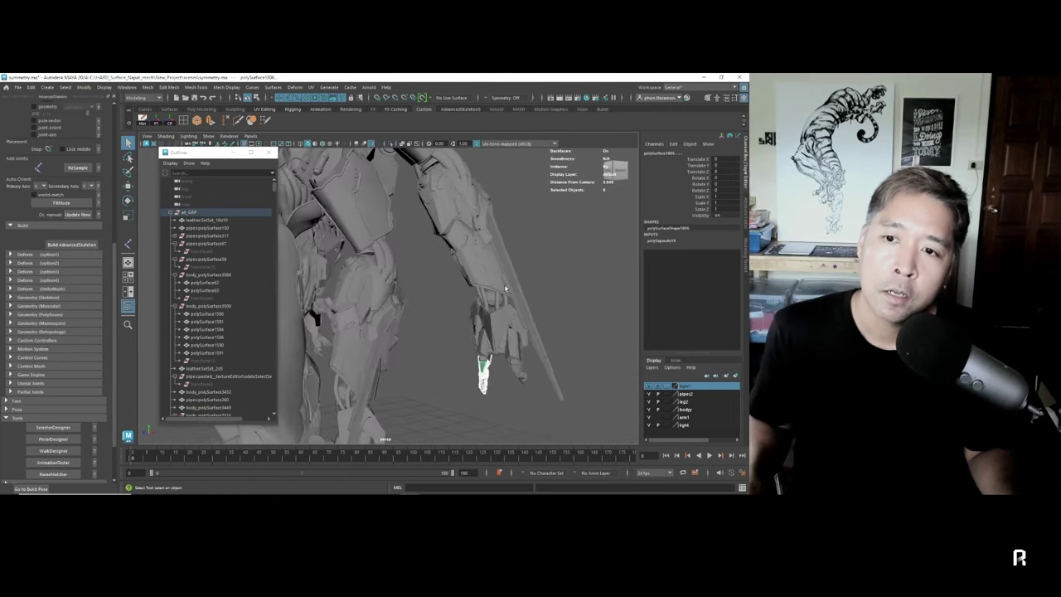
{"action": "right_click_drag", "start_coordinate": [493, 305], "coordinate": [511, 317], "text": "alt"}
{"action": "left_click_drag", "start_coordinate": [511, 318], "coordinate": [499, 327], "text": "alt"}
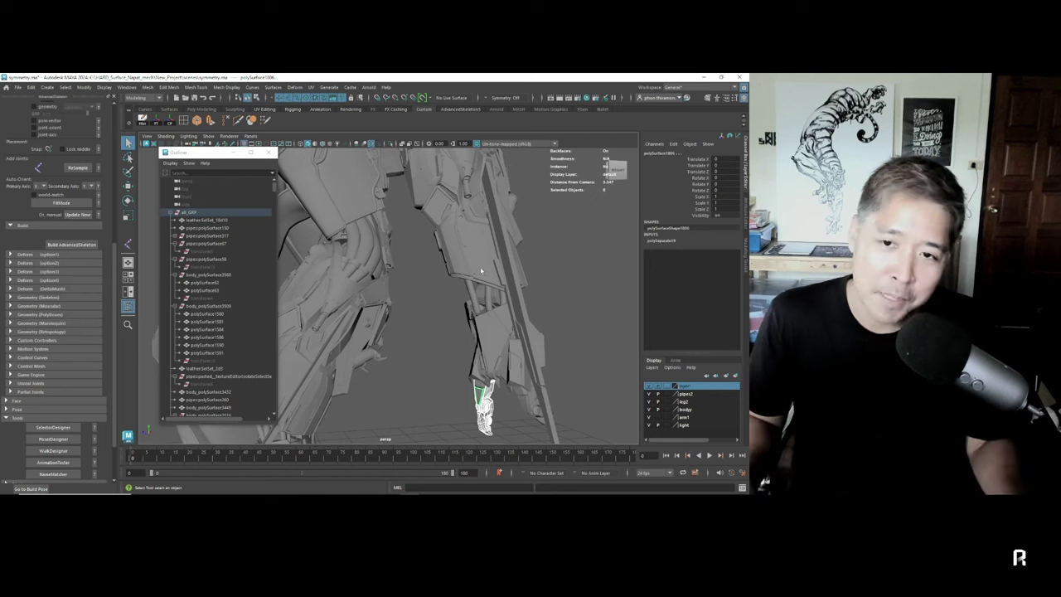
{"action": "left_click_drag", "start_coordinate": [445, 282], "coordinate": [409, 291], "text": "alt"}
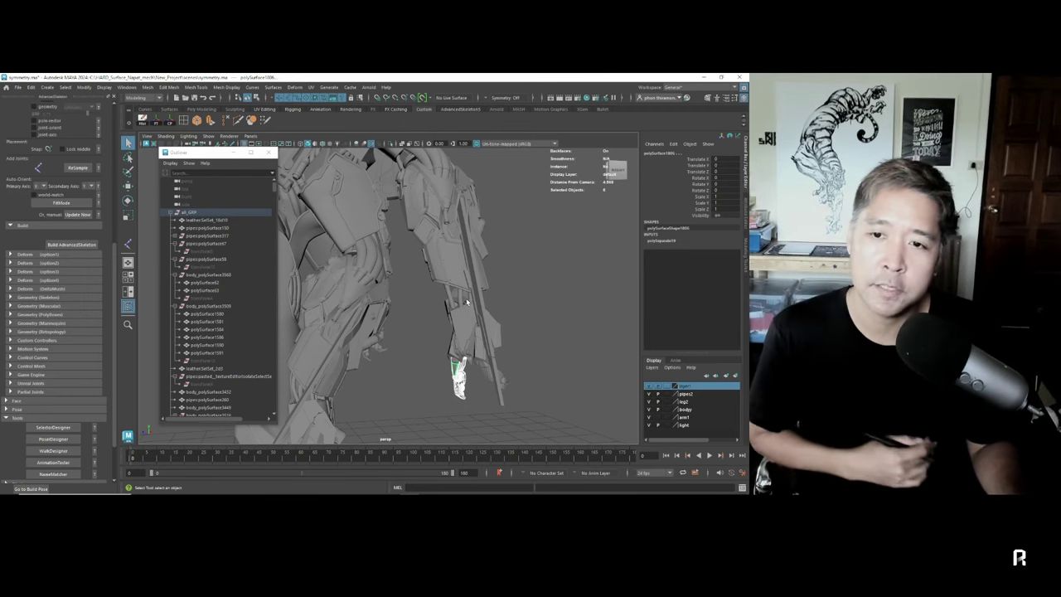
{"action": "scroll", "coordinate": [483, 270], "scroll_direction": "up", "scroll_amount": 3}
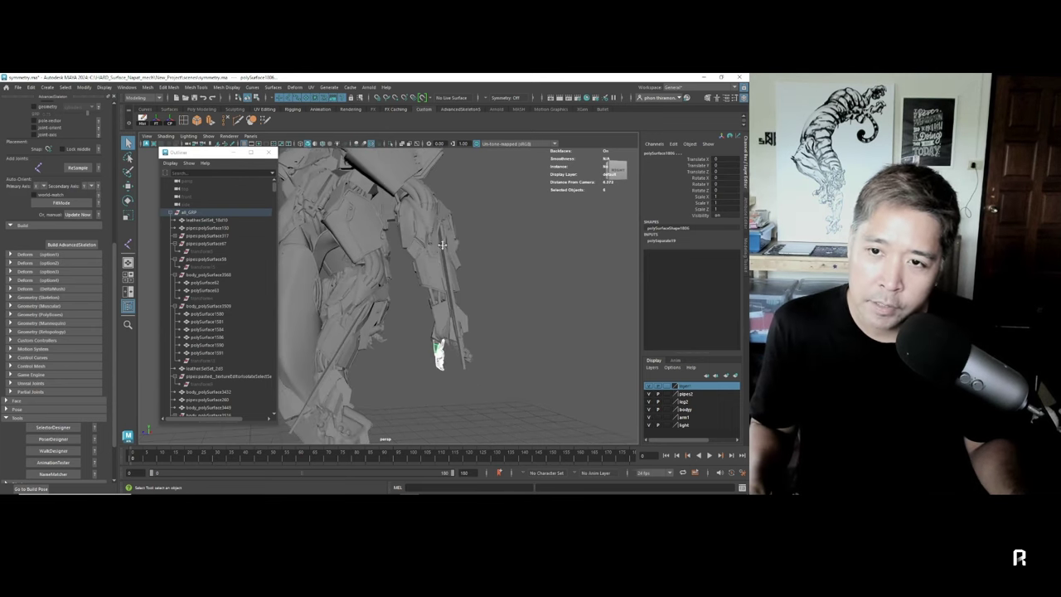
{"action": "mouse_move", "coordinate": [483, 269]}
{"action": "left_mouse_down", "text": "alt"}
{"action": "mouse_move", "coordinate": [545, 297]}
{"action": "mouse_move", "coordinate": [448, 308]}
{"action": "mouse_move", "coordinate": [486, 301]}
{"action": "mouse_move", "coordinate": [455, 328]}
{"action": "mouse_move", "coordinate": [467, 311]}
{"action": "left_mouse_up", "text": "alt"}
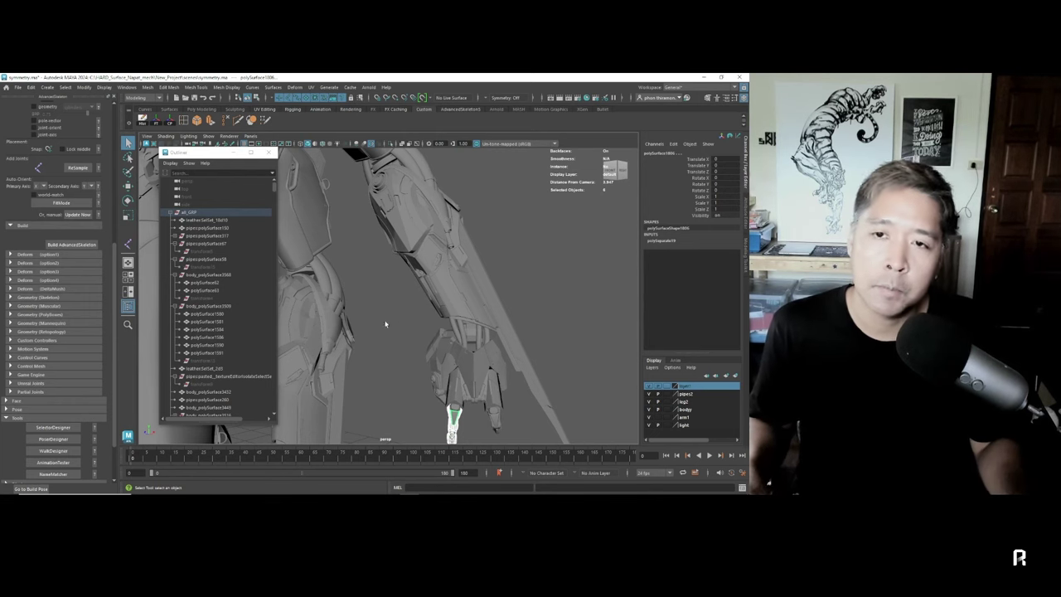
{"action": "mouse_move", "coordinate": [491, 310]}
{"action": "left_mouse_down", "text": "alt"}
{"action": "mouse_move", "coordinate": [445, 290]}
{"action": "mouse_move", "coordinate": [464, 294]}
{"action": "mouse_move", "coordinate": [481, 279]}
{"action": "mouse_move", "coordinate": [385, 183]}
{"action": "left_mouse_up", "text": "alt"}
- Inspect the shoulder vent from several angles, then select the shoulder armour piece
{"action": "right_click_drag", "start_coordinate": [388, 199], "coordinate": [408, 217], "text": "alt"}
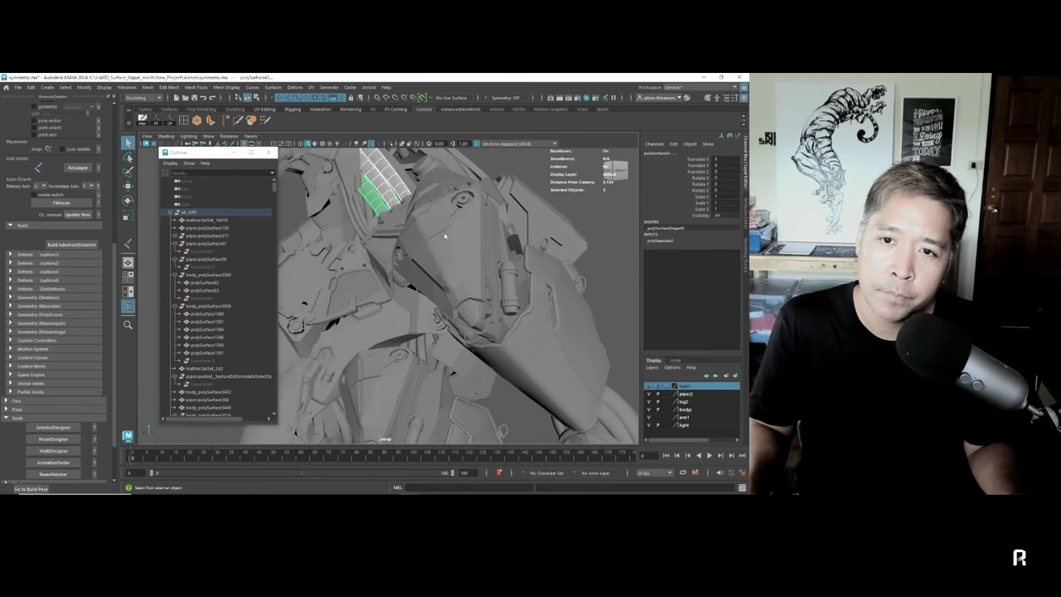
{"action": "left_click_drag", "start_coordinate": [357, 231], "coordinate": [466, 361], "text": "alt"}
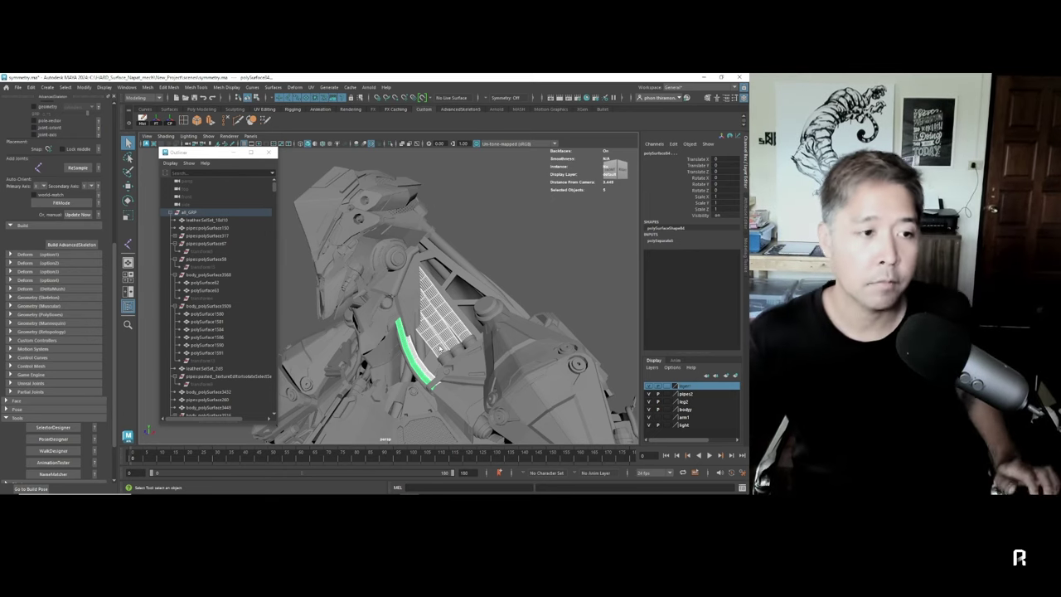
{"action": "left_click_drag", "start_coordinate": [433, 302], "coordinate": [465, 258], "text": "alt"}
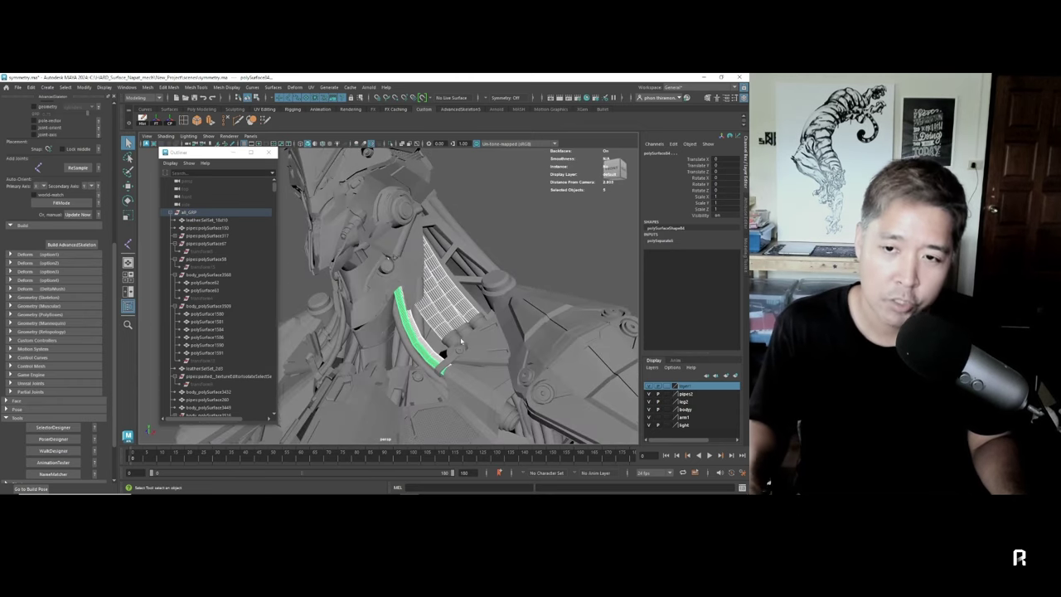
{"action": "left_click_drag", "start_coordinate": [453, 259], "coordinate": [450, 261], "text": "alt"}
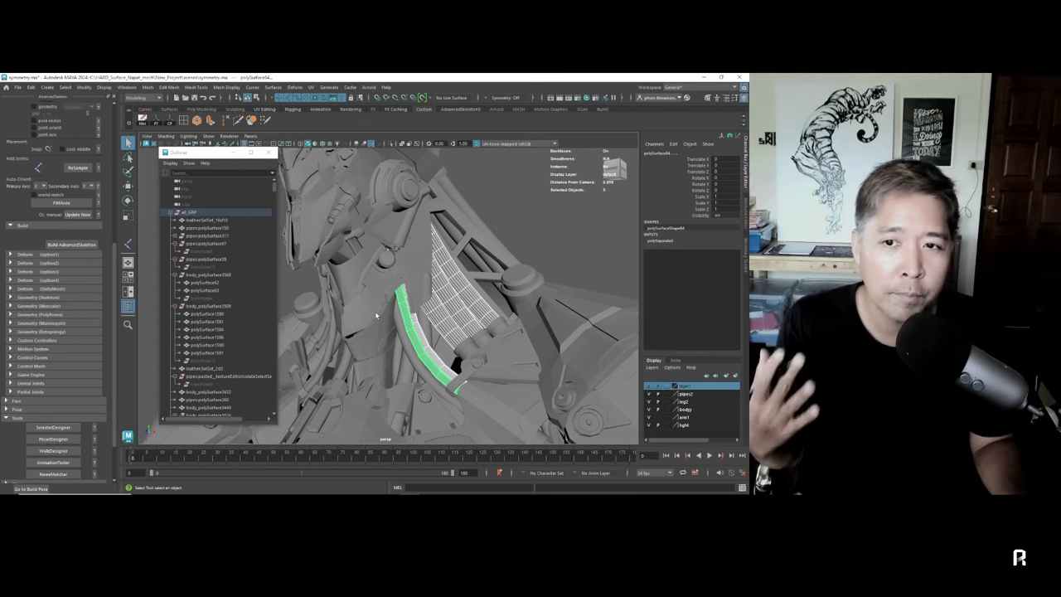
{"action": "left_click_drag", "start_coordinate": [376, 315], "coordinate": [434, 235], "text": "alt"}
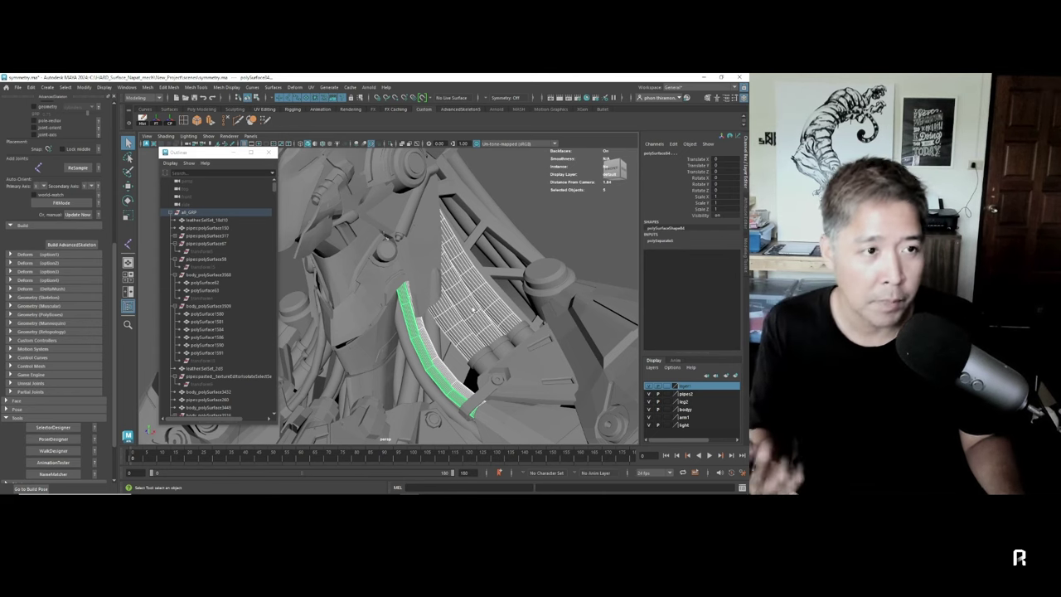
{"action": "mouse_move", "coordinate": [473, 309]}
{"action": "left_mouse_down", "text": "alt"}
{"action": "mouse_move", "coordinate": [374, 344]}
{"action": "mouse_move", "coordinate": [477, 352]}
{"action": "left_mouse_up", "text": "alt"}
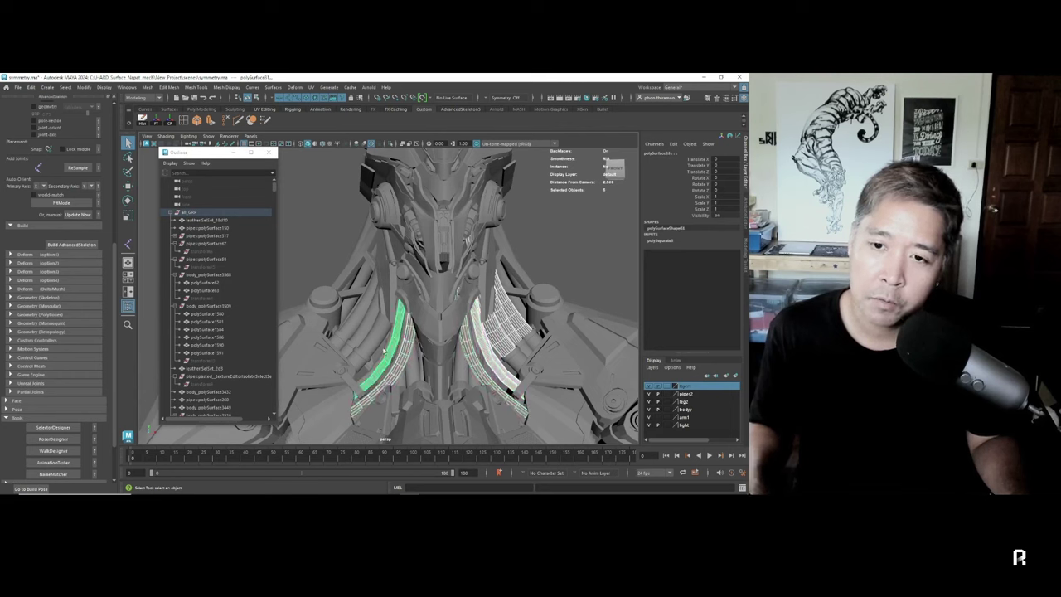
{"action": "left_click", "coordinate": [366, 327]}
{"action": "mouse_move", "coordinate": [366, 327]}
{"action": "left_mouse_down", "text": "alt"}
{"action": "mouse_move", "coordinate": [515, 349]}
{"action": "mouse_move", "coordinate": [450, 331]}
{"action": "left_mouse_up", "text": "alt"}
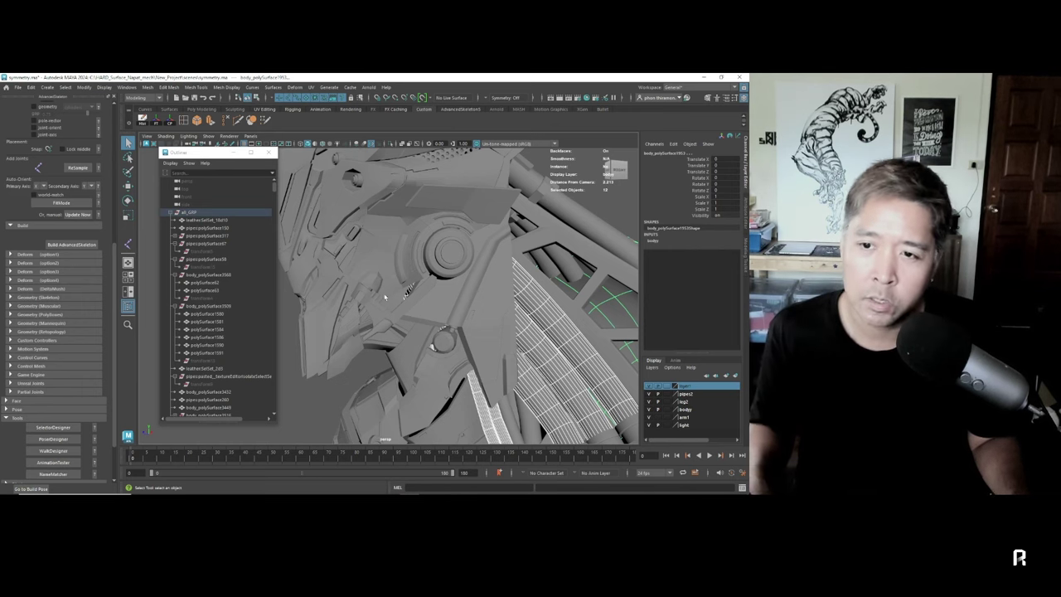
- Select the shoulder strut, then the round cylinder and the curved piece beside it
{"action": "mouse_move", "coordinate": [450, 331]}
{"action": "left_mouse_down", "text": "alt"}
{"action": "mouse_move", "coordinate": [475, 286]}
{"action": "mouse_move", "coordinate": [538, 318]}
{"action": "mouse_move", "coordinate": [424, 280]}
{"action": "left_mouse_up", "text": "alt"}
{"action": "left_click", "coordinate": [475, 285]}
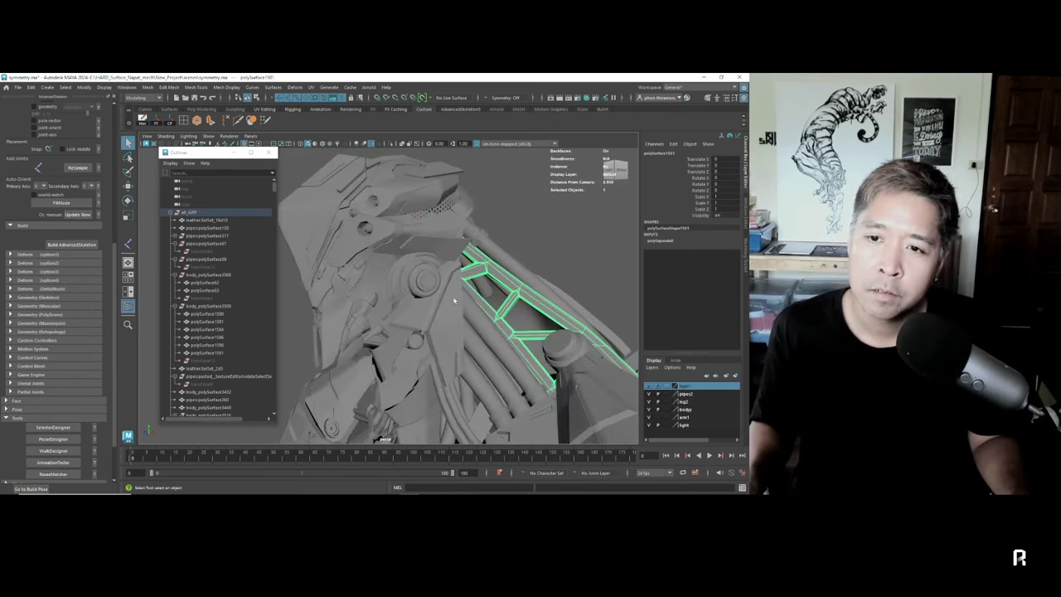
{"action": "left_click", "coordinate": [424, 280]}
{"action": "scroll", "coordinate": [479, 304], "scroll_direction": "up", "scroll_amount": 3}
{"action": "left_click_drag", "start_coordinate": [478, 304], "coordinate": [508, 295], "text": "alt"}
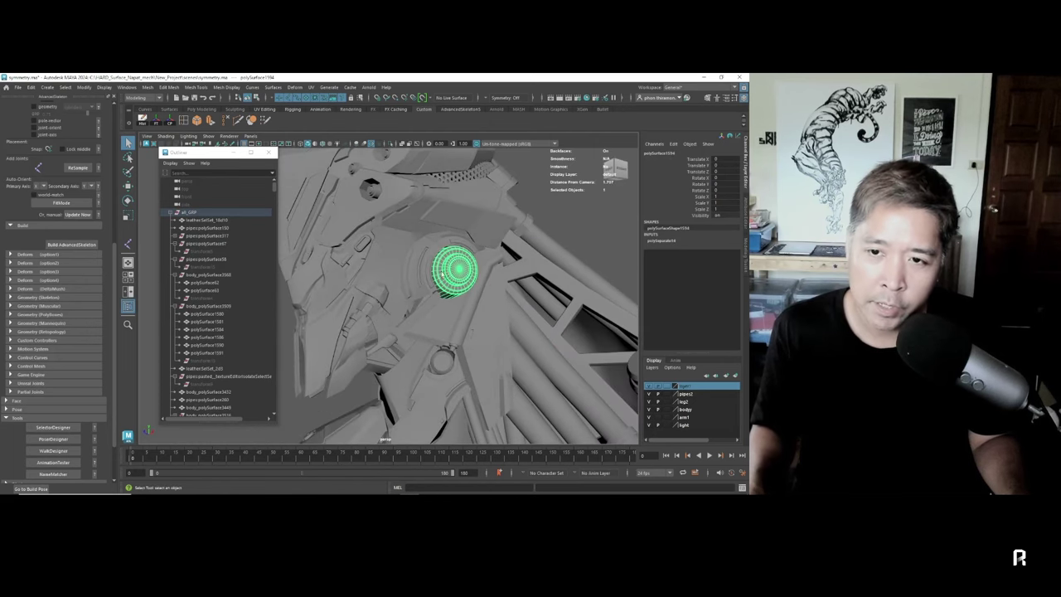
{"action": "left_click", "coordinate": [427, 280]}
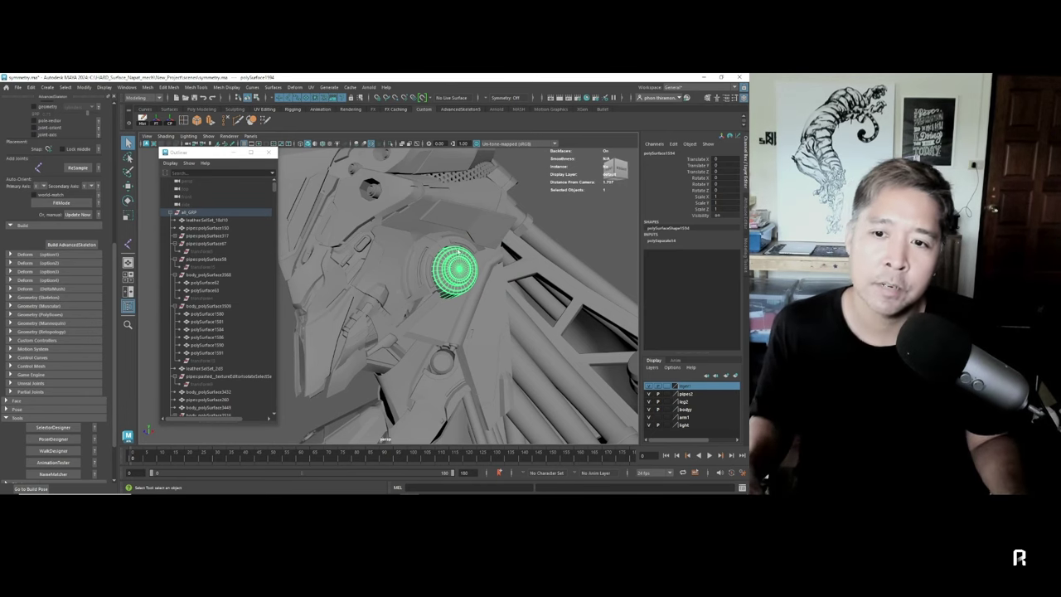
- Pull back from the shoulder and clear the selection
{"action": "mouse_move", "coordinate": [474, 315]}
{"action": "left_mouse_down", "text": "alt"}
{"action": "mouse_move", "coordinate": [418, 339]}
{"action": "mouse_move", "coordinate": [465, 328]}
{"action": "left_mouse_up", "text": "alt"}
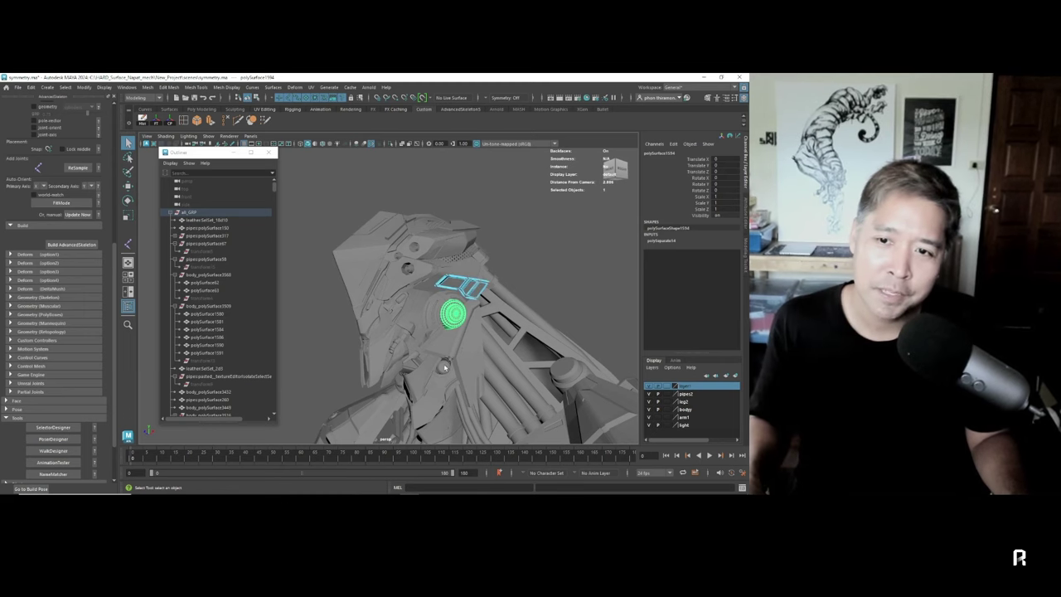
{"action": "right_click", "coordinate": [479, 290]}
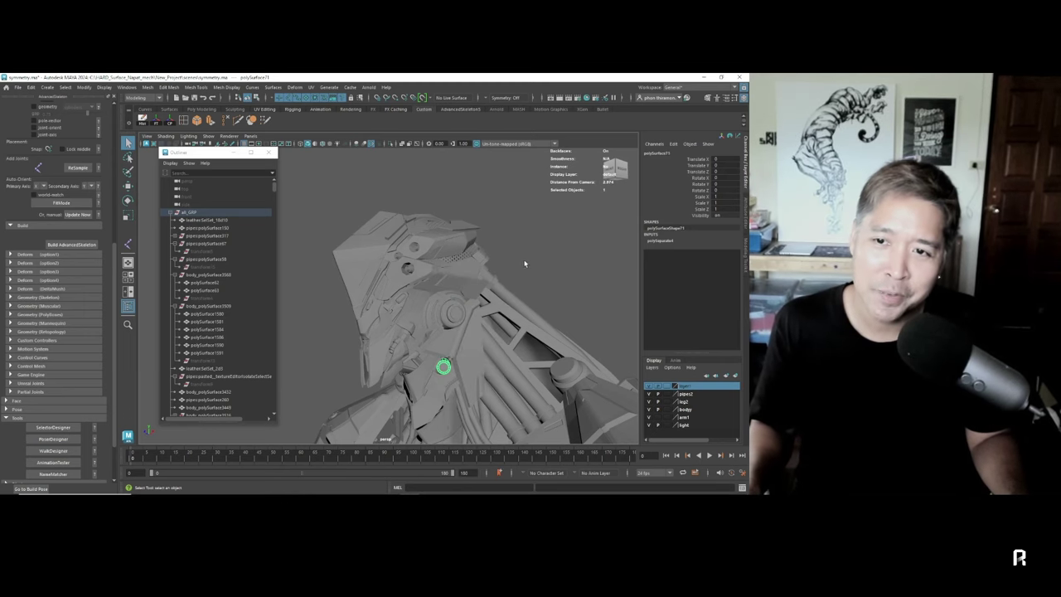
{"action": "left_click", "coordinate": [495, 277]}
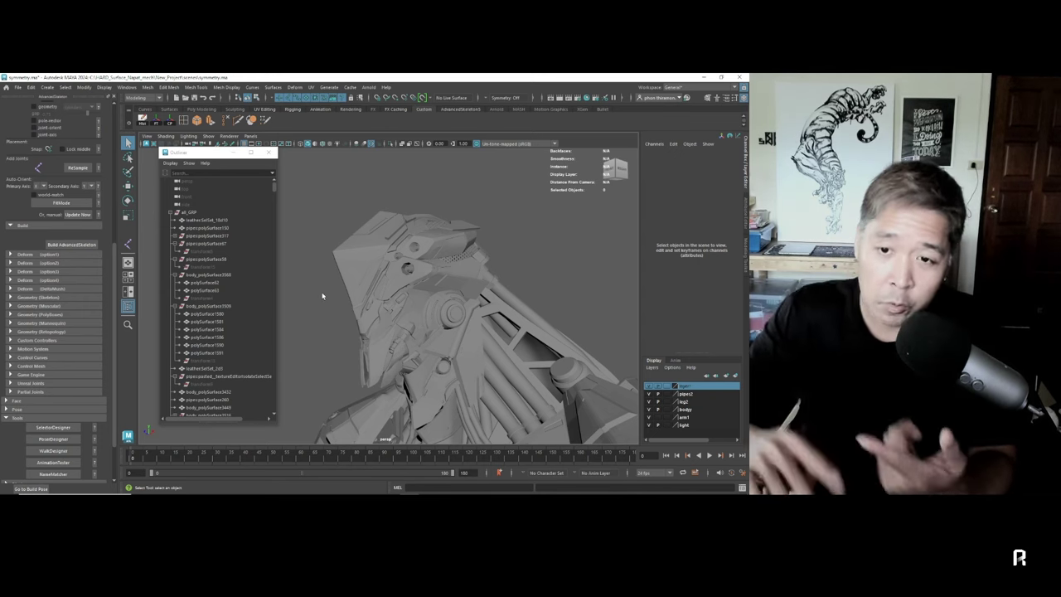
- Select the helmet piece and add a second small piece to the selection
{"action": "left_click", "coordinate": [363, 255]}
{"action": "left_click_drag", "start_coordinate": [363, 255], "coordinate": [415, 274], "text": "alt"}
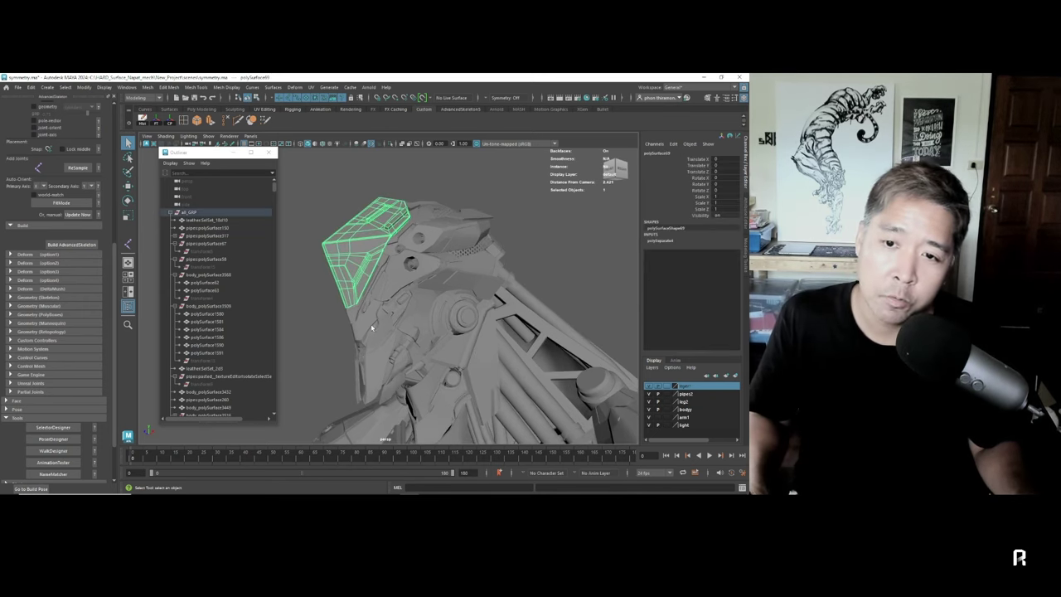
{"action": "left_click", "coordinate": [364, 319], "text": "shift"}
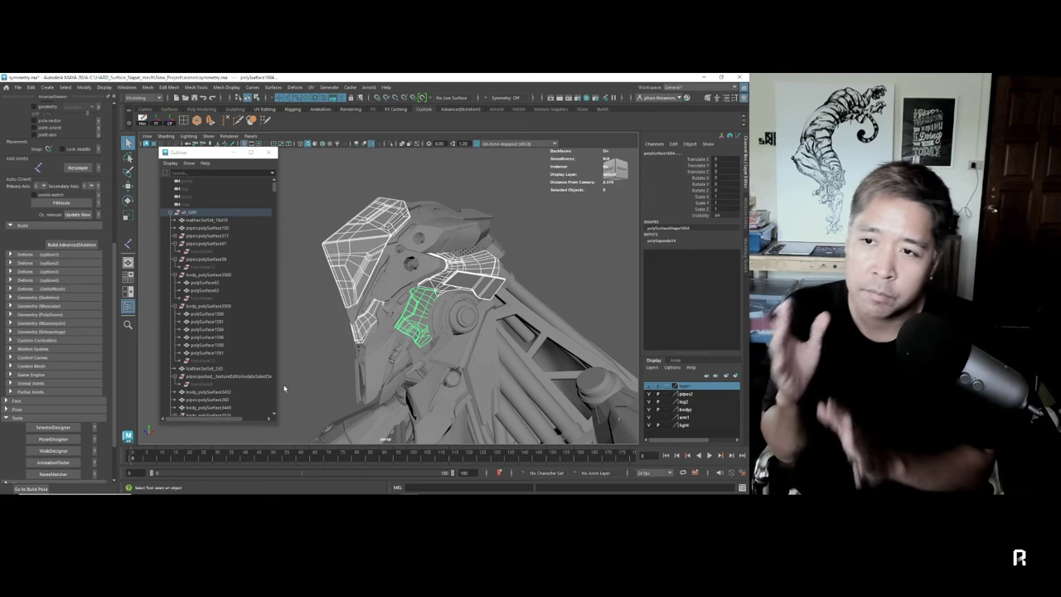
- Zoom in and select the curved strip on the mech's chest
{"action": "scroll", "coordinate": [495, 389], "scroll_direction": "up", "scroll_amount": 2}
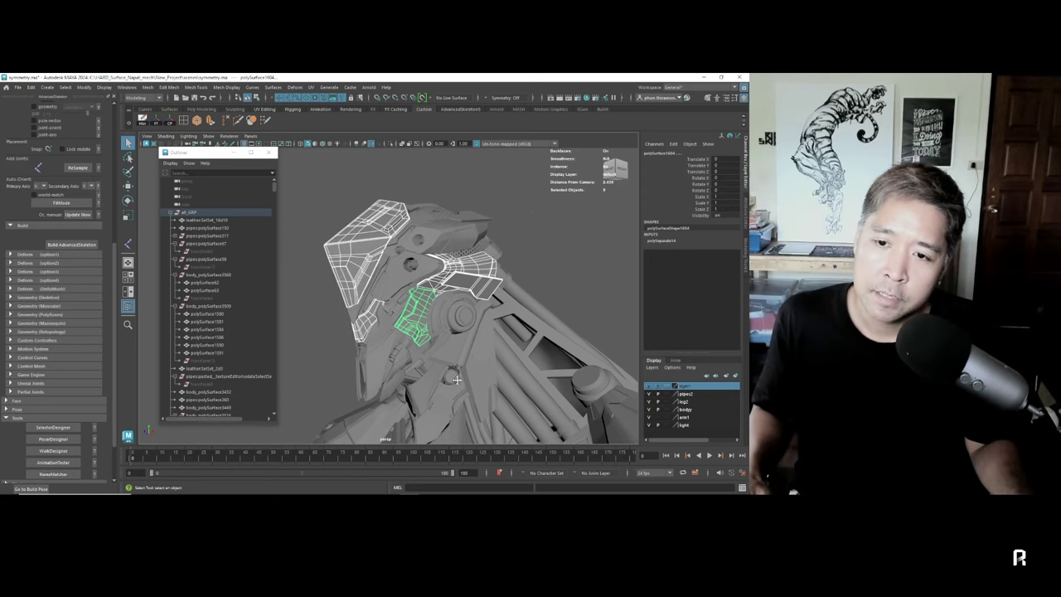
{"action": "scroll", "coordinate": [494, 389], "scroll_direction": "up", "scroll_amount": 2}
{"action": "scroll", "coordinate": [494, 390], "scroll_direction": "up", "scroll_amount": 2}
{"action": "left_click", "coordinate": [512, 392]}
{"action": "left_click_drag", "start_coordinate": [513, 393], "coordinate": [369, 384], "text": "alt"}
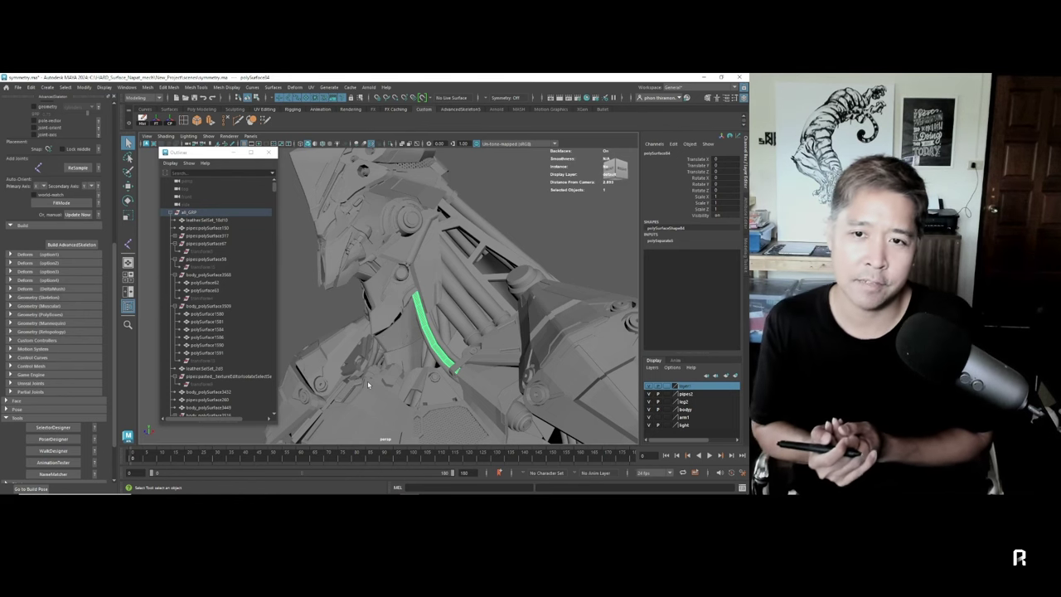
- Zoom out to a three-quarter view of the whole character
{"action": "scroll", "coordinate": [435, 295], "scroll_direction": "down", "scroll_amount": 4}
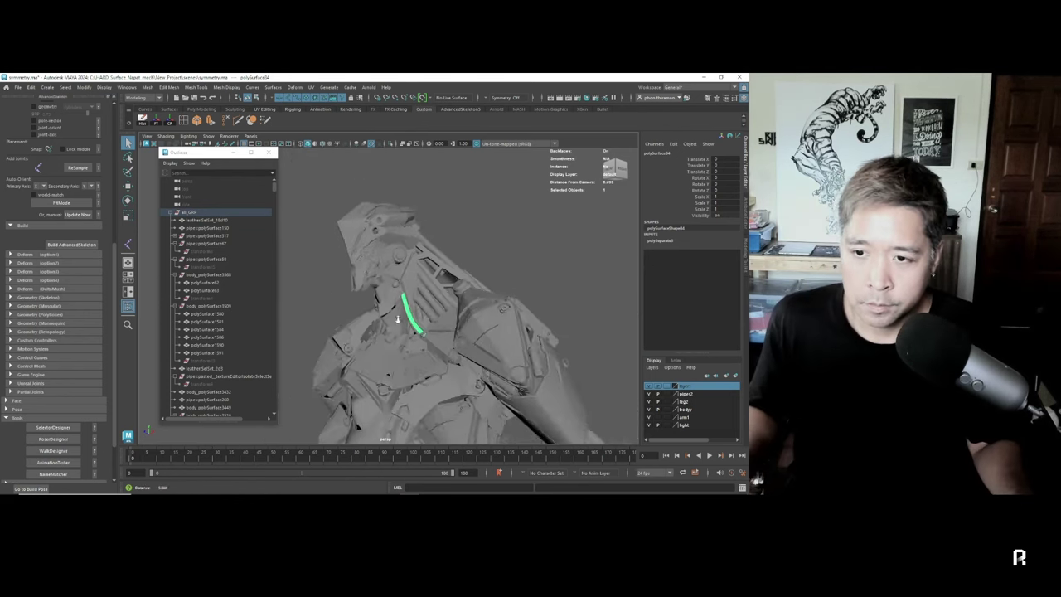
{"action": "scroll", "coordinate": [438, 300], "scroll_direction": "down", "scroll_amount": 4}
{"action": "scroll", "coordinate": [442, 313], "scroll_direction": "down", "scroll_amount": 3}
{"action": "left_click_drag", "start_coordinate": [476, 316], "coordinate": [461, 343], "text": "alt"}
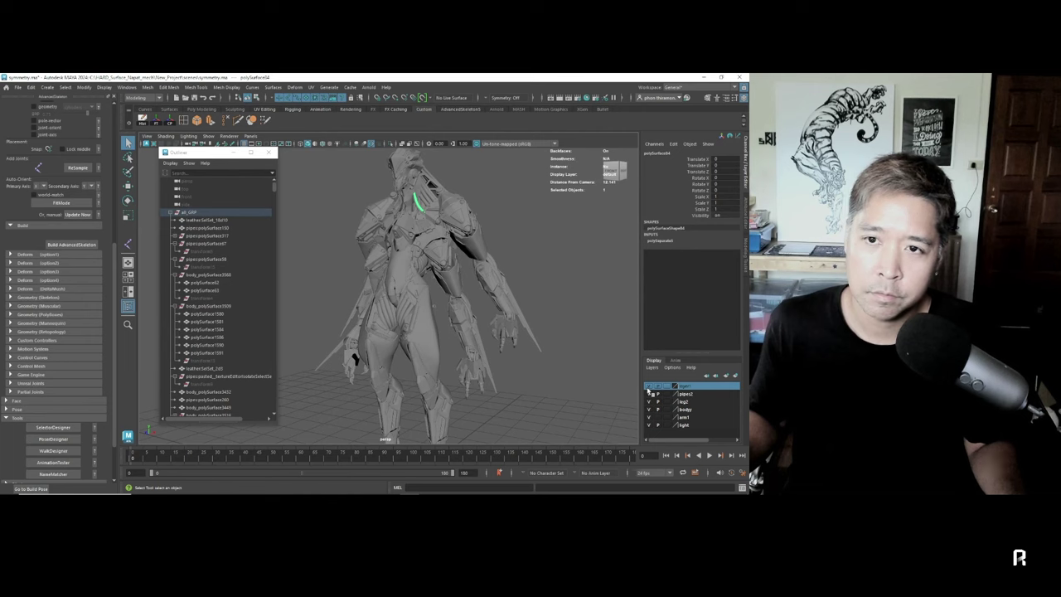
- Close the Outliner and switch to the Two Panes Side by Side layout
{"action": "left_click", "coordinate": [268, 153]}
{"action": "left_click", "coordinate": [251, 136]}
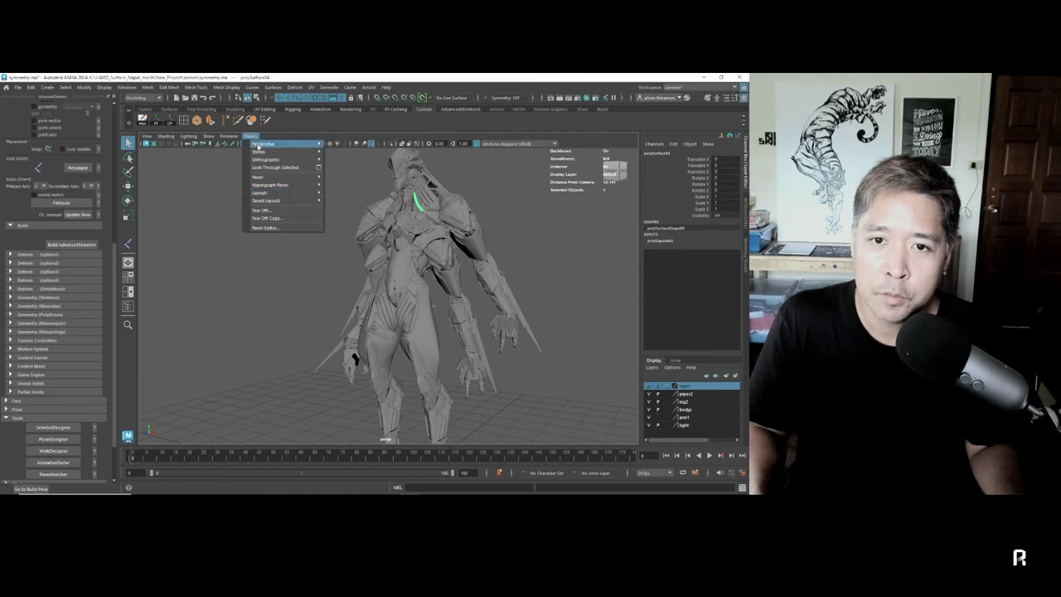
{"action": "left_click", "coordinate": [365, 199]}
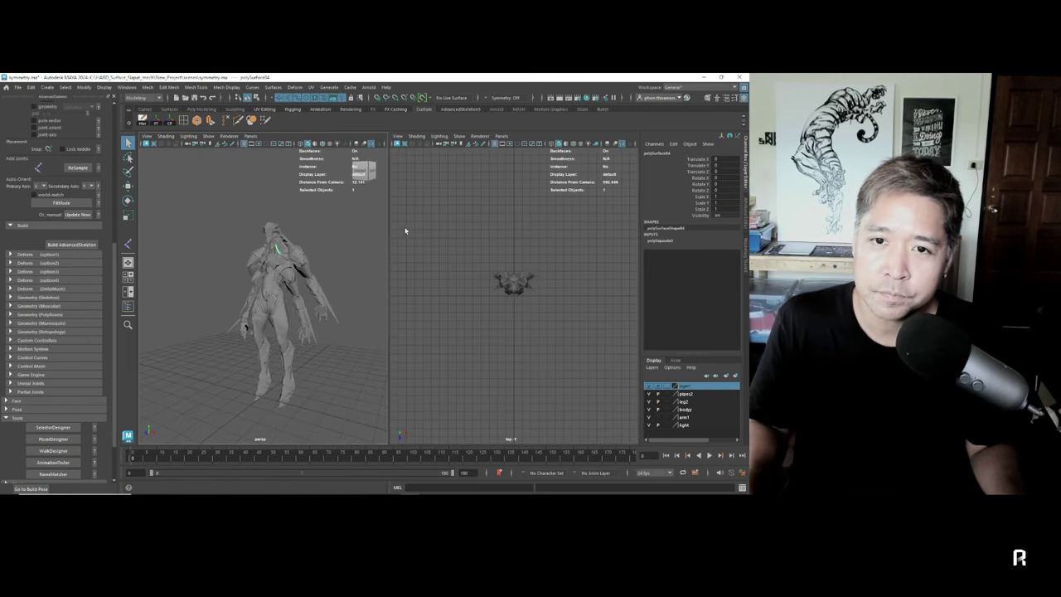
{"action": "scroll", "coordinate": [365, 249], "scroll_direction": "up", "scroll_amount": 3}
{"action": "scroll", "coordinate": [336, 261], "scroll_direction": "up", "scroll_amount": 3}
{"action": "scroll", "coordinate": [331, 263], "scroll_direction": "down", "scroll_amount": 3}
{"action": "left_click_drag", "start_coordinate": [330, 264], "coordinate": [440, 277], "text": "alt"}
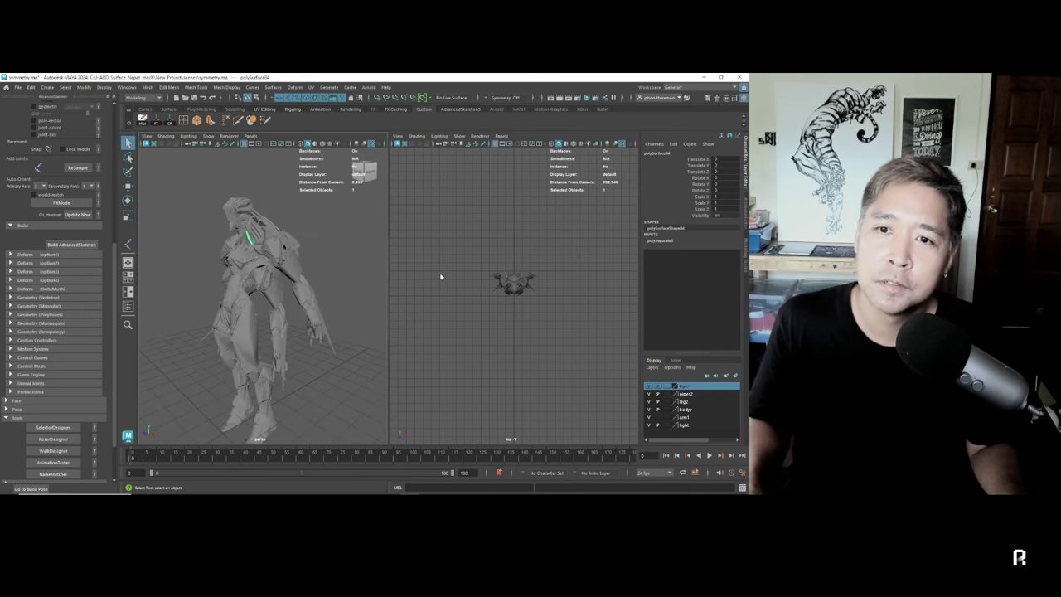
- Set the right pane to the Perspective camera and save the scene as symmetry.ma
{"action": "left_click", "coordinate": [485, 295]}
{"action": "key", "text": "space"}
{"action": "left_click", "coordinate": [527, 322]}
{"action": "left_click_drag", "start_coordinate": [555, 320], "coordinate": [511, 300], "text": "alt"}
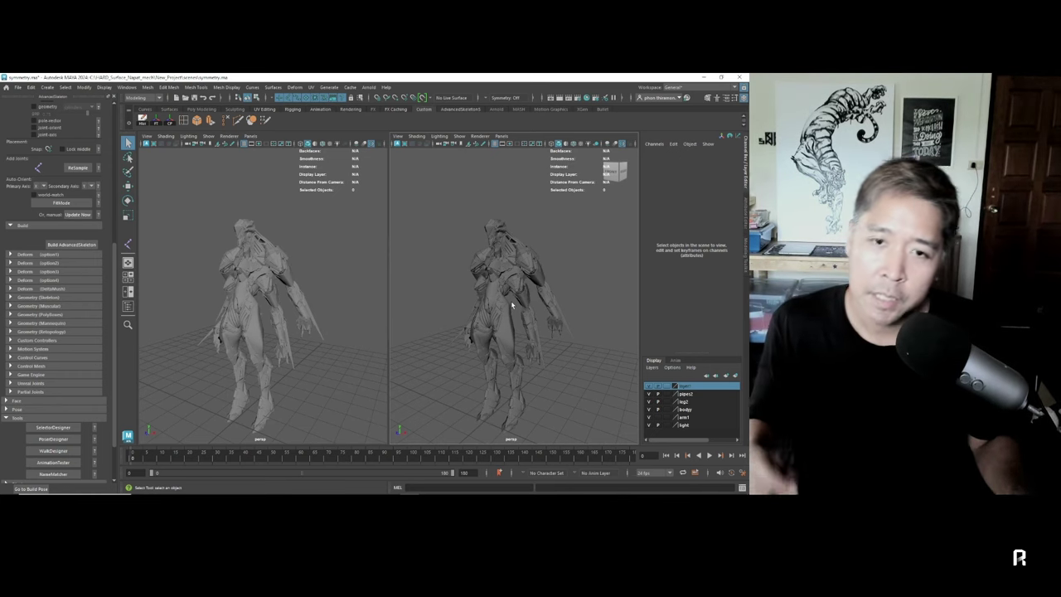
{"action": "left_click", "coordinate": [17, 87]}
{"action": "left_click", "coordinate": [39, 119]}
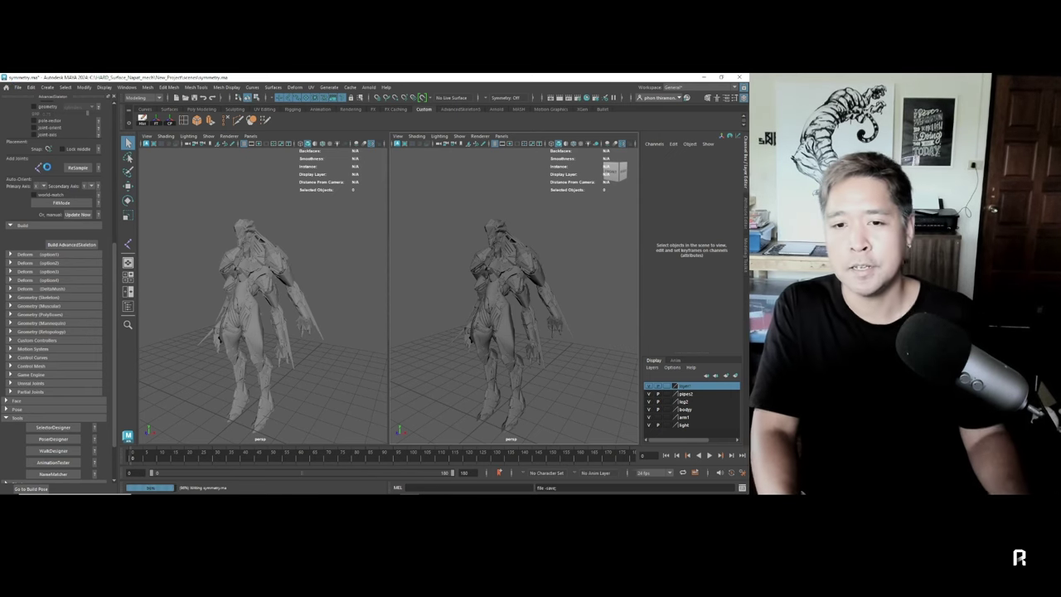
- Open robot_rig_v02.ma through File > Open Scene
{"action": "left_click", "coordinate": [17, 87]}
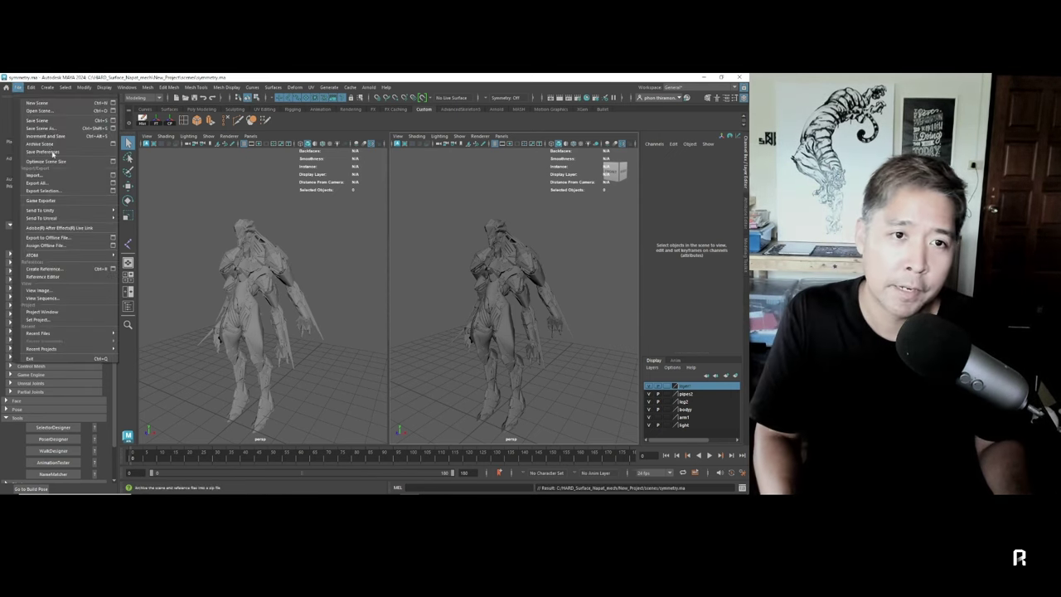
{"action": "left_click", "coordinate": [38, 110]}
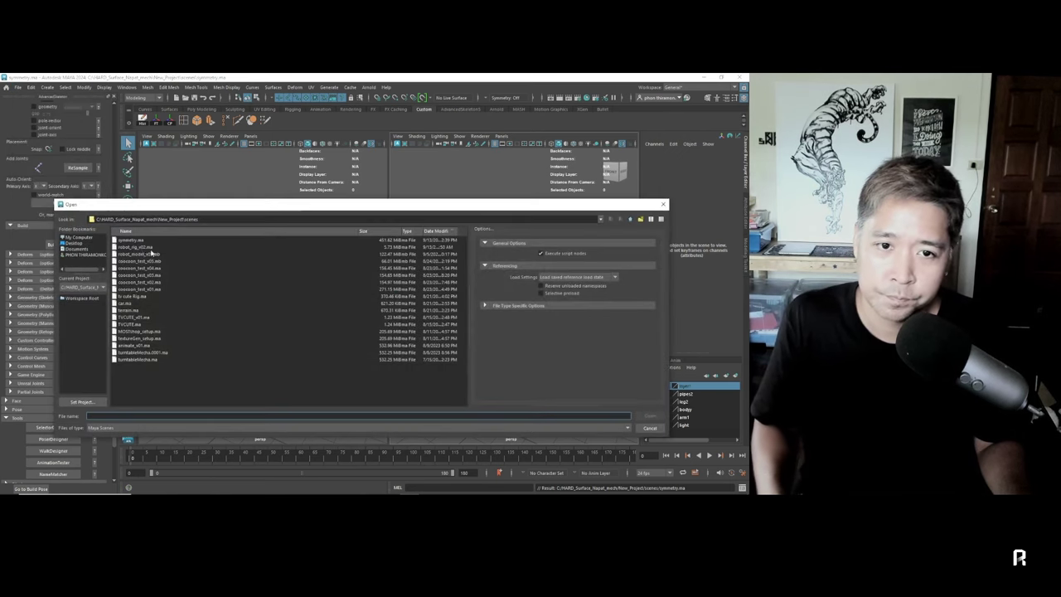
{"action": "left_click", "coordinate": [138, 247]}
{"action": "left_click", "coordinate": [649, 416]}
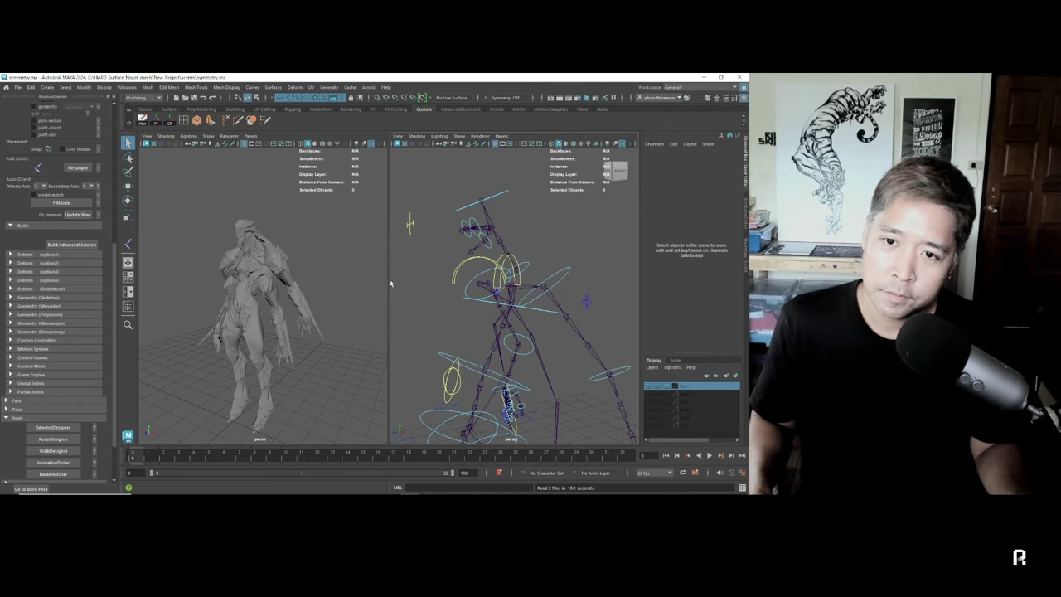
- Maximise the left perspective pane and orbit out to frame the whole robot
{"action": "left_click_drag", "start_coordinate": [388, 285], "coordinate": [382, 287]}
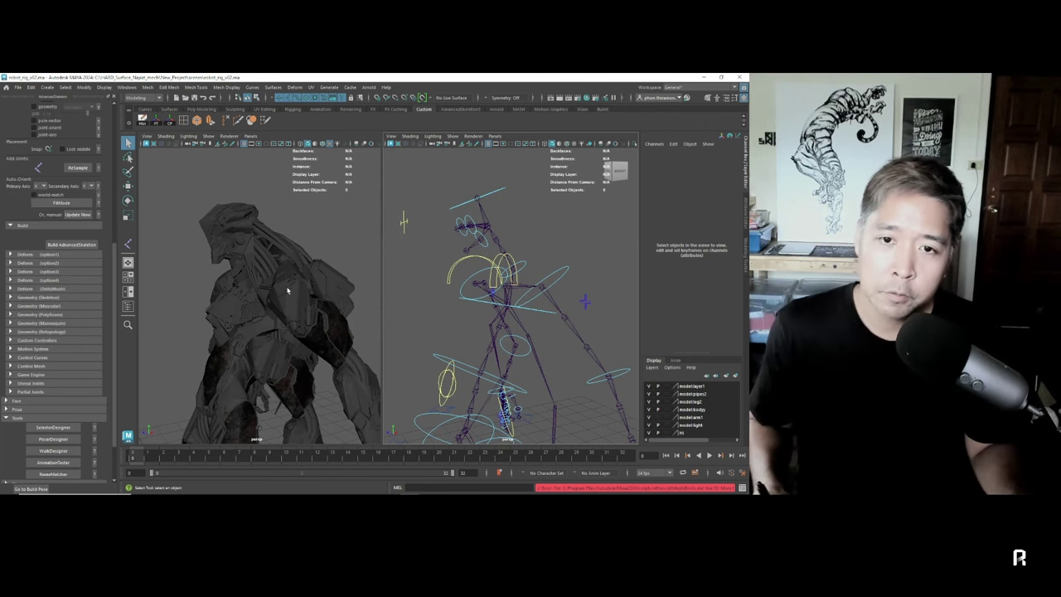
{"action": "mouse_move", "coordinate": [288, 289]}
{"action": "left_mouse_down", "text": "alt"}
{"action": "mouse_move", "coordinate": [343, 339]}
{"action": "mouse_move", "coordinate": [328, 317]}
{"action": "left_mouse_up", "text": "alt"}
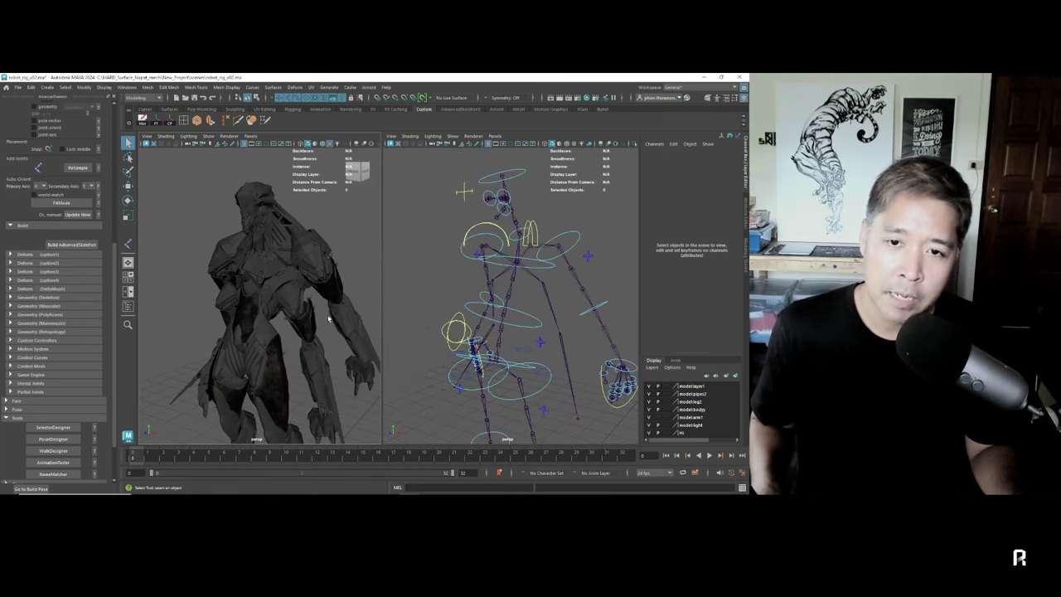
{"action": "key", "text": "space"}
{"action": "key", "text": "space"}
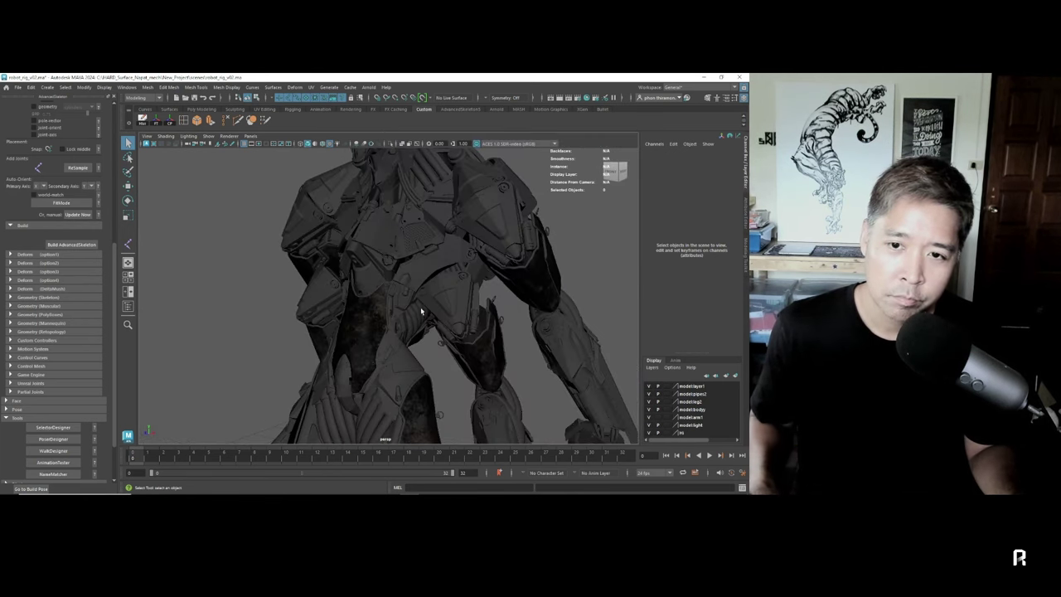
{"action": "right_click_drag", "start_coordinate": [420, 307], "coordinate": [274, 301], "text": "alt"}
{"action": "mouse_move", "coordinate": [275, 301]}
{"action": "left_mouse_down", "text": "alt"}
{"action": "mouse_move", "coordinate": [500, 296]}
{"action": "mouse_move", "coordinate": [429, 274]}
{"action": "mouse_move", "coordinate": [449, 273]}
{"action": "mouse_move", "coordinate": [425, 286]}
{"action": "left_mouse_up", "text": "alt"}
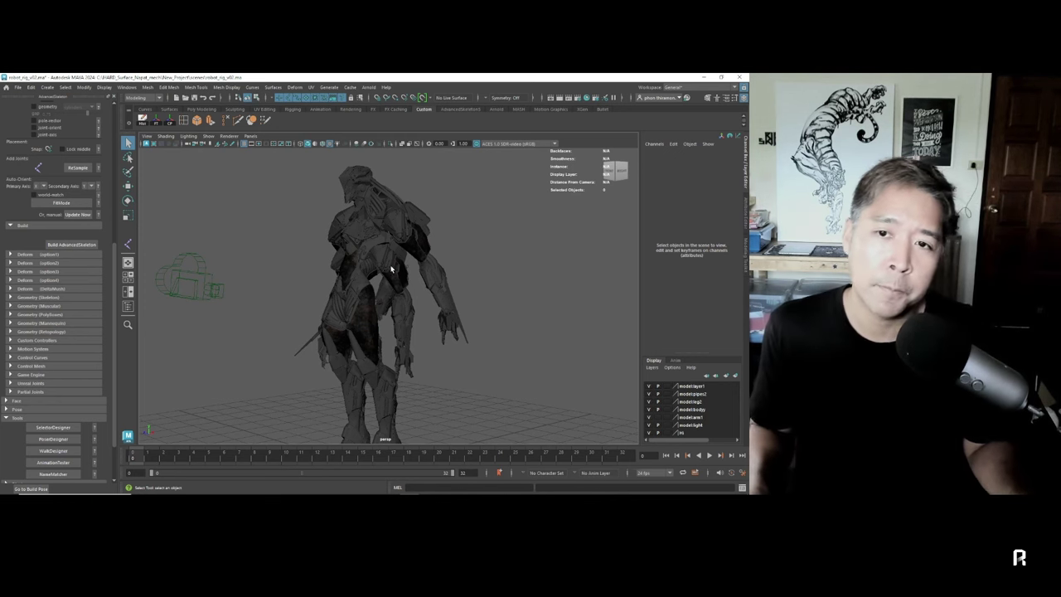
{"action": "left_click_drag", "start_coordinate": [392, 268], "coordinate": [464, 299], "text": "alt"}
{"action": "scroll", "coordinate": [407, 263], "scroll_direction": "up", "scroll_amount": 5}
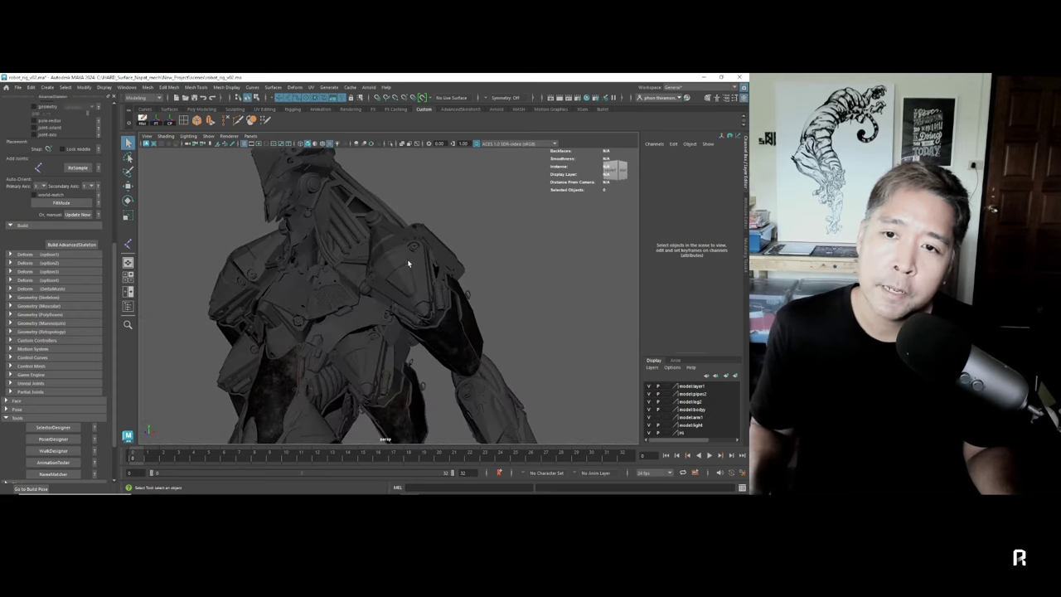
{"action": "left_click", "coordinate": [407, 264]}
{"action": "left_click", "coordinate": [726, 98]}
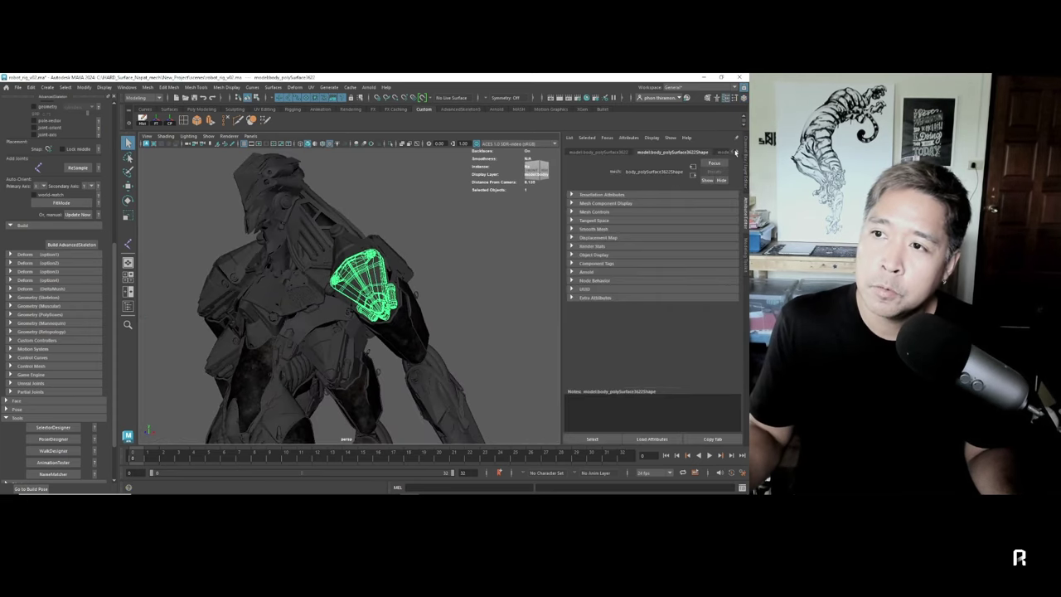
{"action": "left_click", "coordinate": [737, 153]}
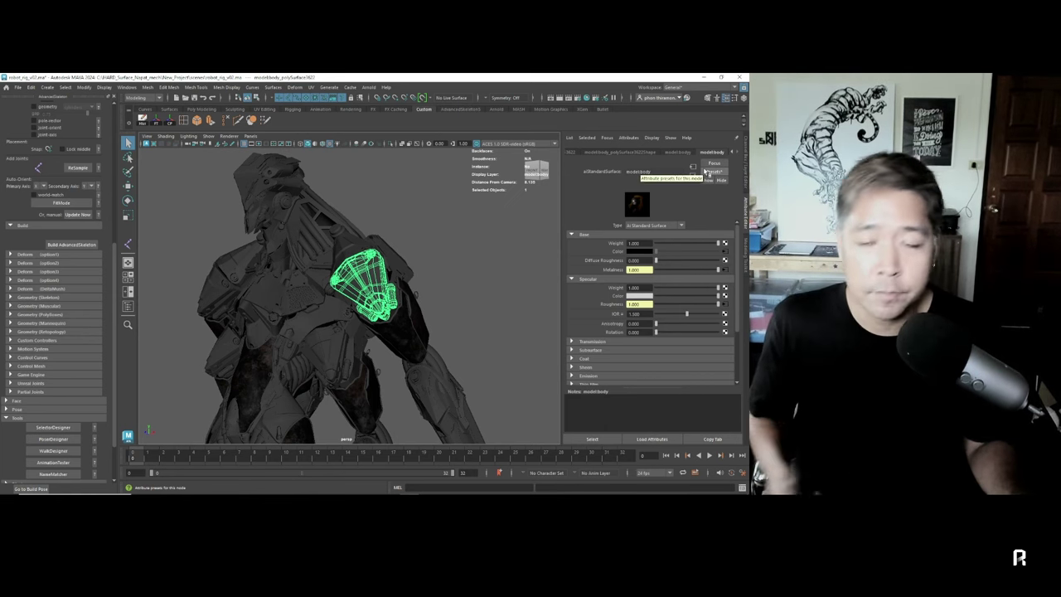
{"action": "left_click_drag", "start_coordinate": [317, 239], "coordinate": [374, 248], "text": "alt"}
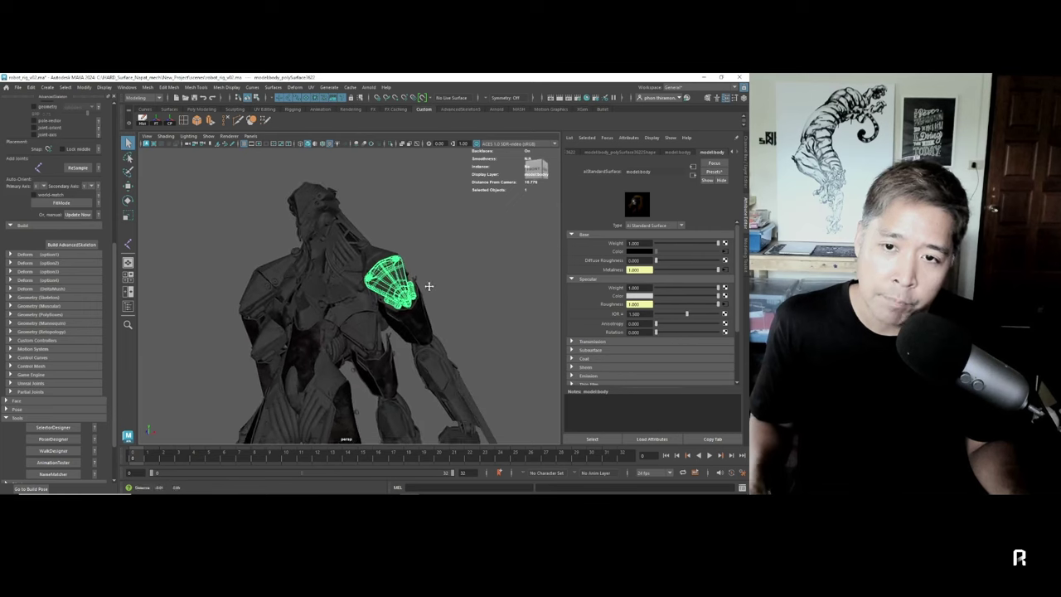
{"action": "left_click", "coordinate": [208, 136]}
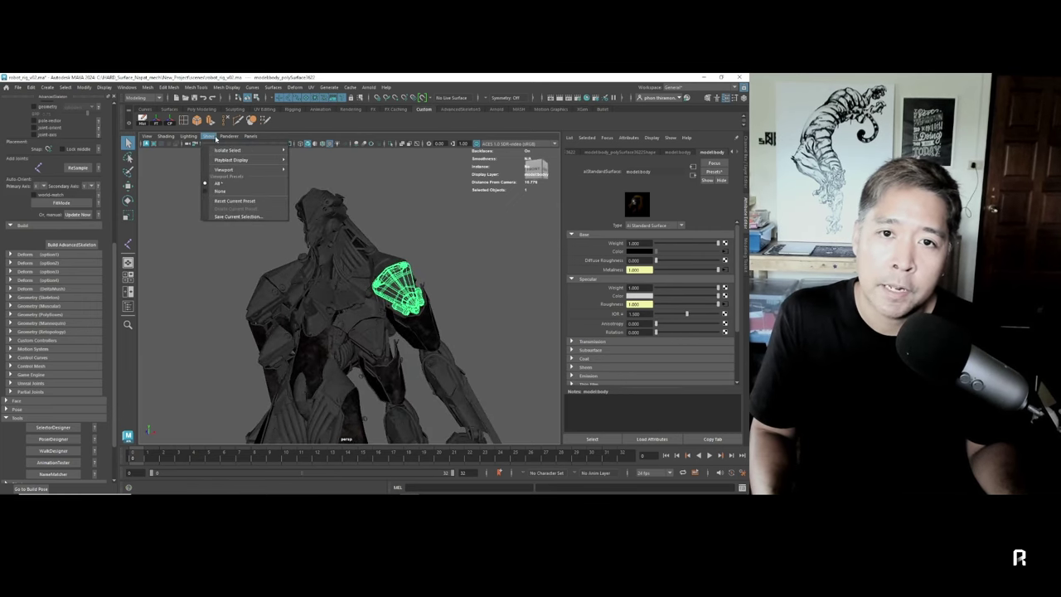
- In Hardware Renderer 2.0 settings, regenerate all UV tile preview textures
{"action": "left_click", "coordinate": [204, 137]}
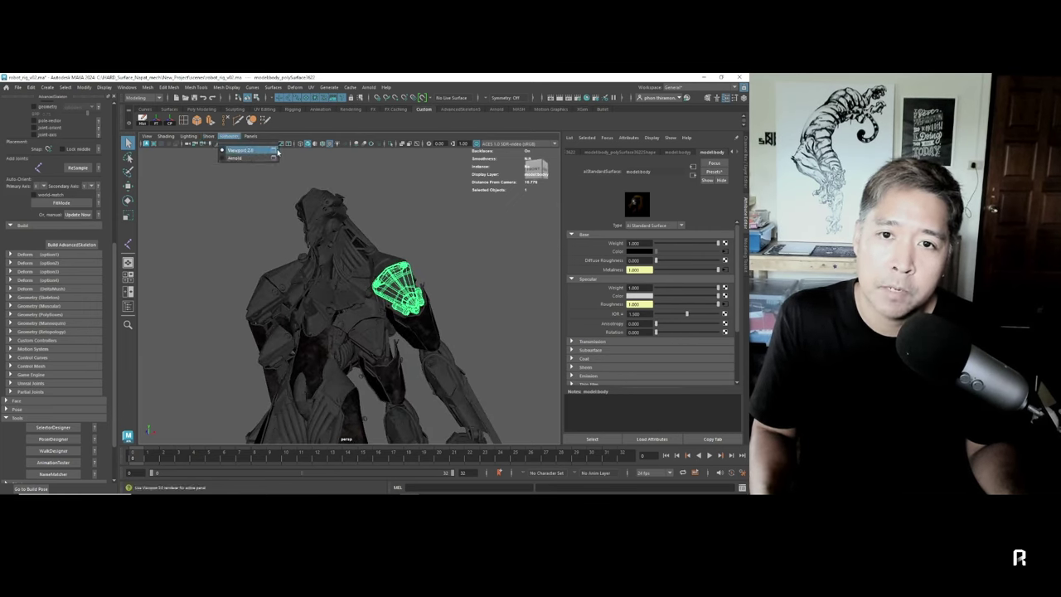
{"action": "left_click", "coordinate": [274, 151]}
{"action": "mouse_move", "coordinate": [405, 274]}
{"action": "left_mouse_down"}
{"action": "mouse_move", "coordinate": [403, 302]}
{"action": "mouse_move", "coordinate": [470, 289]}
{"action": "left_mouse_up"}
{"action": "left_click_drag", "start_coordinate": [413, 224], "coordinate": [602, 174]}
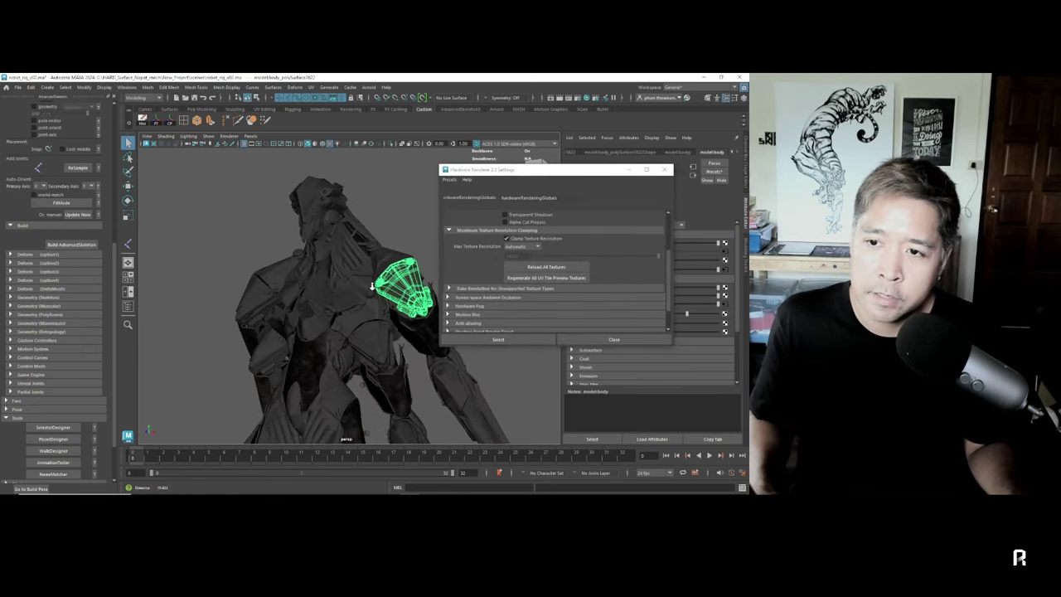
{"action": "left_click_drag", "start_coordinate": [374, 273], "coordinate": [435, 259], "text": "alt"}
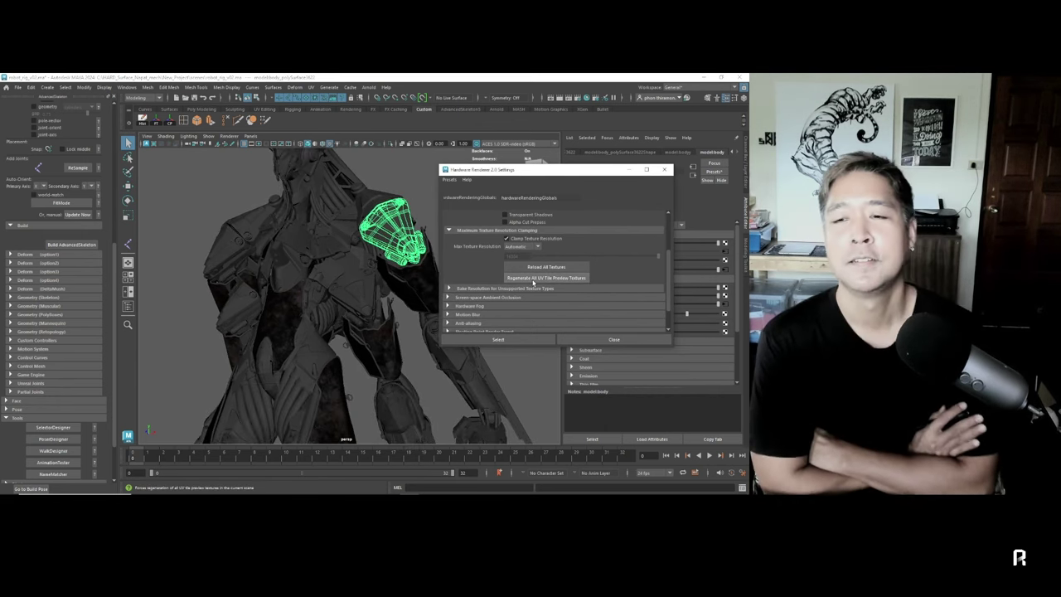
{"action": "left_click", "coordinate": [533, 283]}
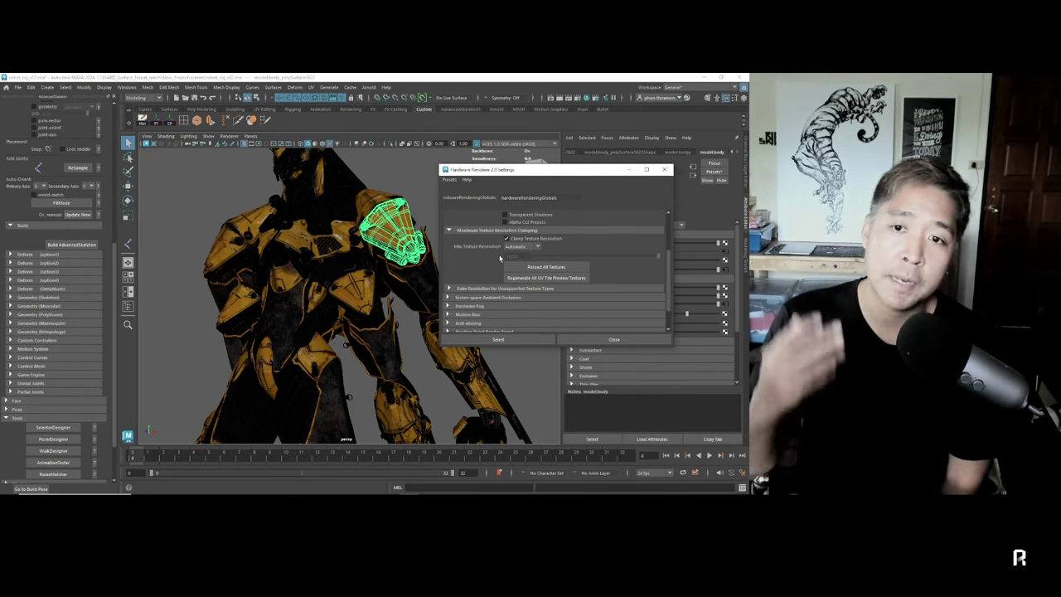
- Close the renderer settings, clear the selection and scrub the timeline to frame 16
{"action": "left_click", "coordinate": [665, 169]}
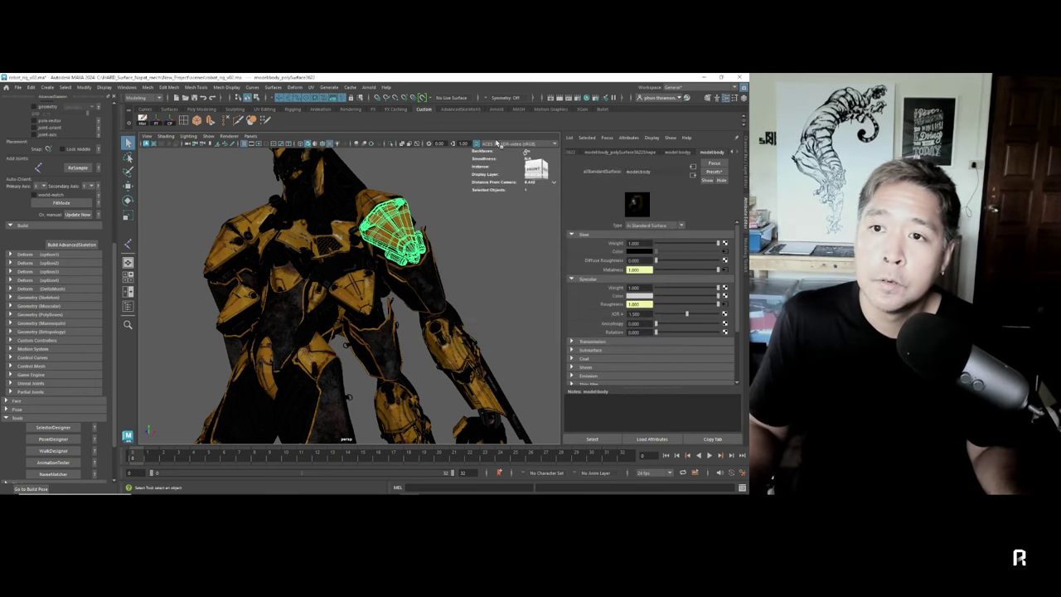
{"action": "scroll", "coordinate": [482, 270], "scroll_direction": "down", "scroll_amount": 5}
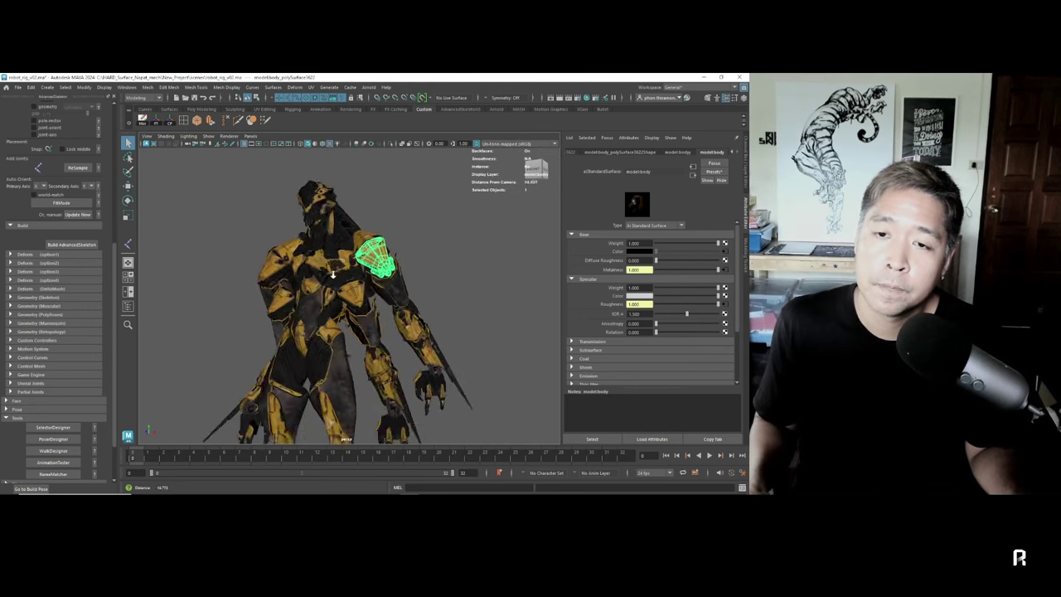
{"action": "left_click", "coordinate": [433, 304]}
{"action": "mouse_move", "coordinate": [369, 301]}
{"action": "left_mouse_down", "text": "alt"}
{"action": "mouse_move", "coordinate": [316, 300]}
{"action": "mouse_move", "coordinate": [440, 301]}
{"action": "left_mouse_up", "text": "alt"}
{"action": "left_click_drag", "start_coordinate": [163, 454], "coordinate": [377, 447]}
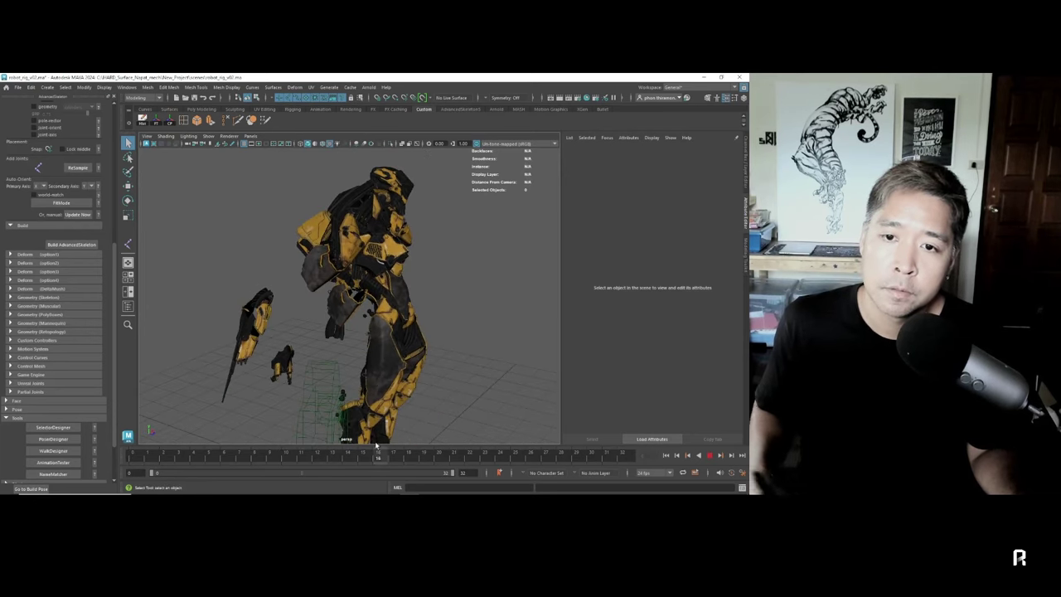
{"action": "mouse_move", "coordinate": [240, 311]}
{"action": "left_mouse_down", "text": "alt"}
{"action": "mouse_move", "coordinate": [440, 323]}
{"action": "mouse_move", "coordinate": [383, 210]}
{"action": "left_mouse_up", "text": "alt"}
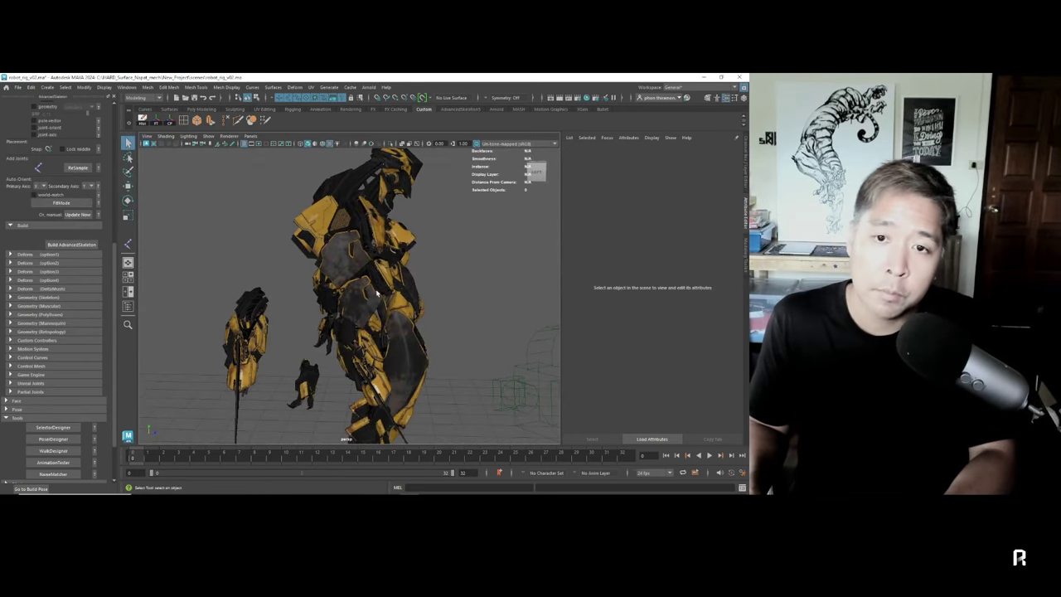
- Compare wireframe, shaded and textured display, then show the Channel Box/Layer Editor
{"action": "key", "text": "4"}
{"action": "key", "text": "5"}
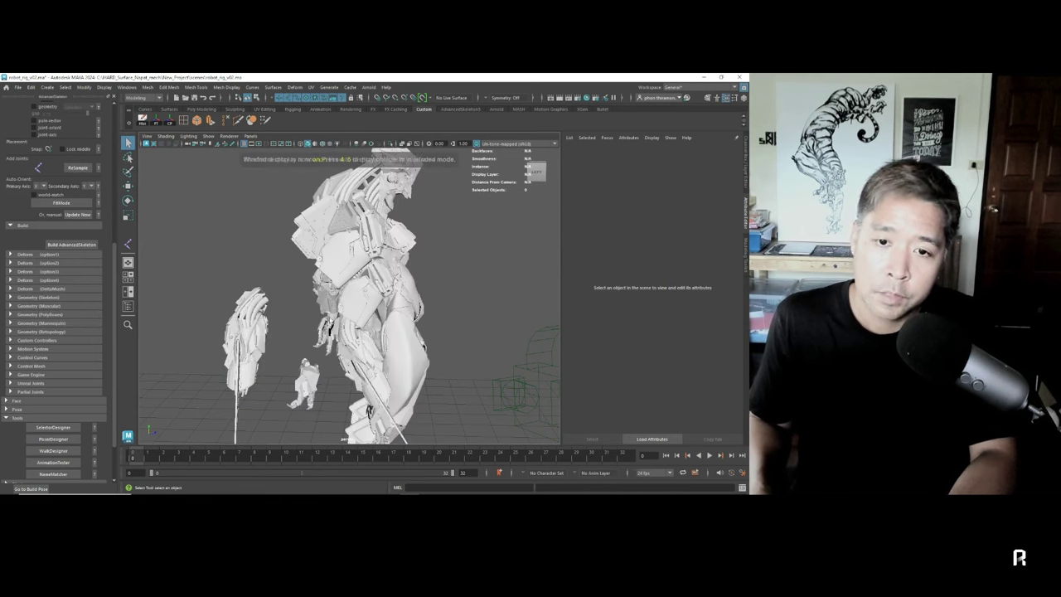
{"action": "key", "text": "6"}
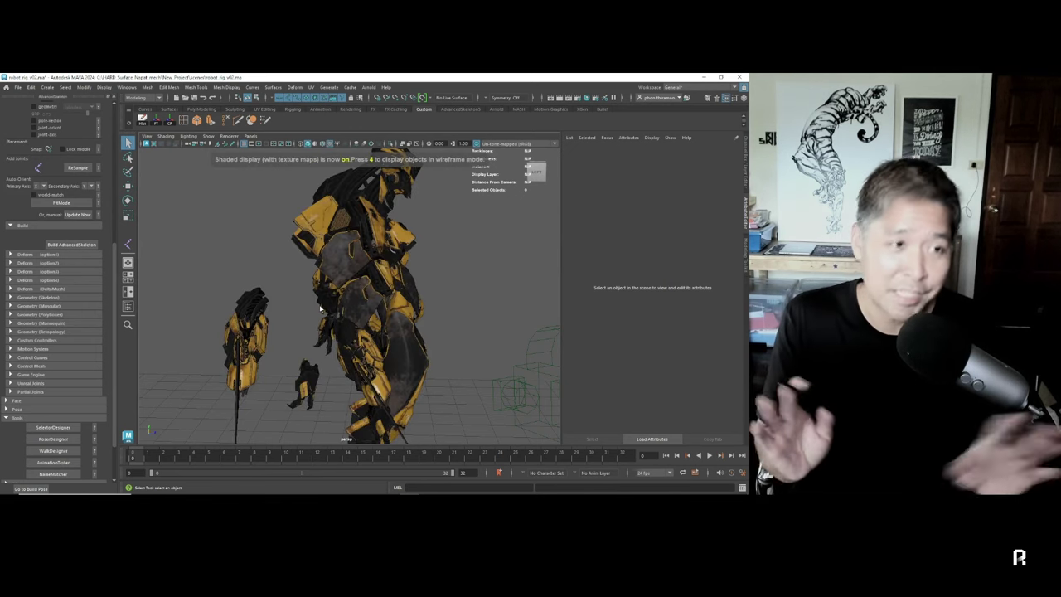
{"action": "left_click", "coordinate": [743, 98]}
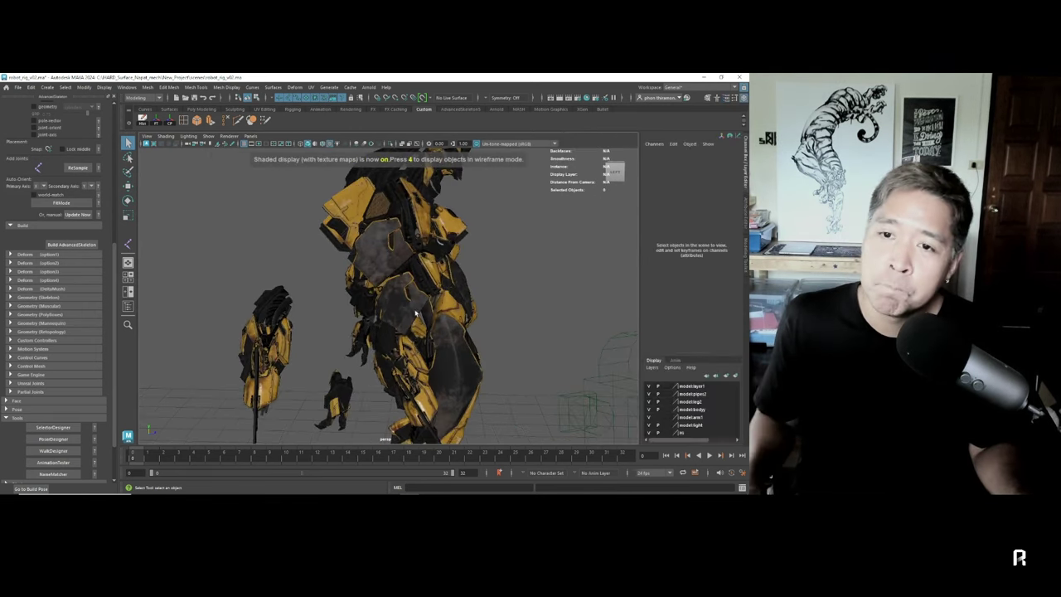
{"action": "left_click_drag", "start_coordinate": [365, 282], "coordinate": [430, 283], "text": "alt"}
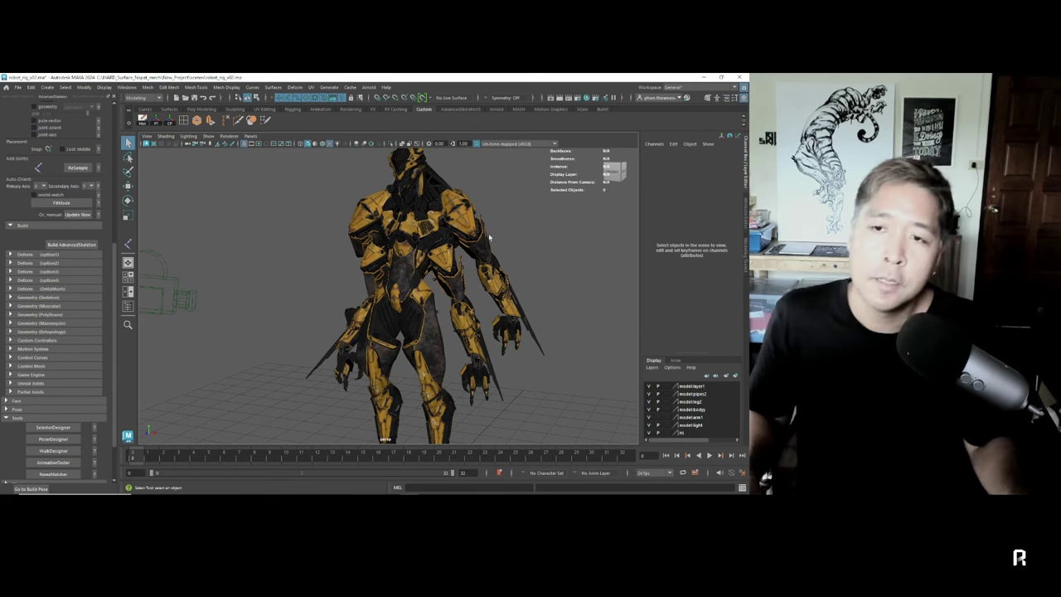
- Hide all polygon geometry in the viewport through Show > Polygons
{"action": "left_click_drag", "start_coordinate": [429, 278], "coordinate": [435, 290], "text": "alt"}
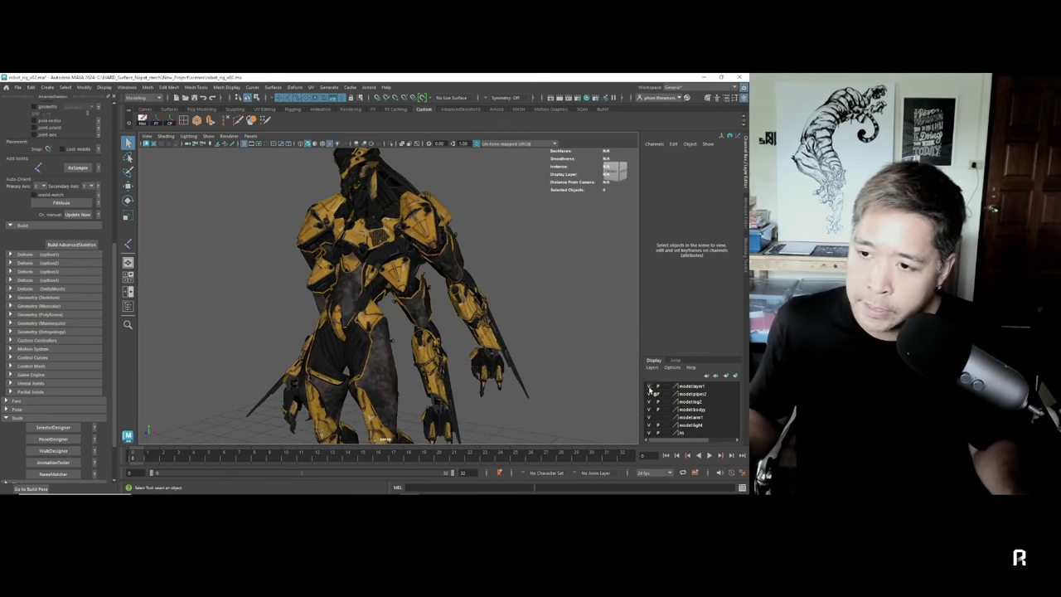
{"action": "left_click", "coordinate": [208, 136]}
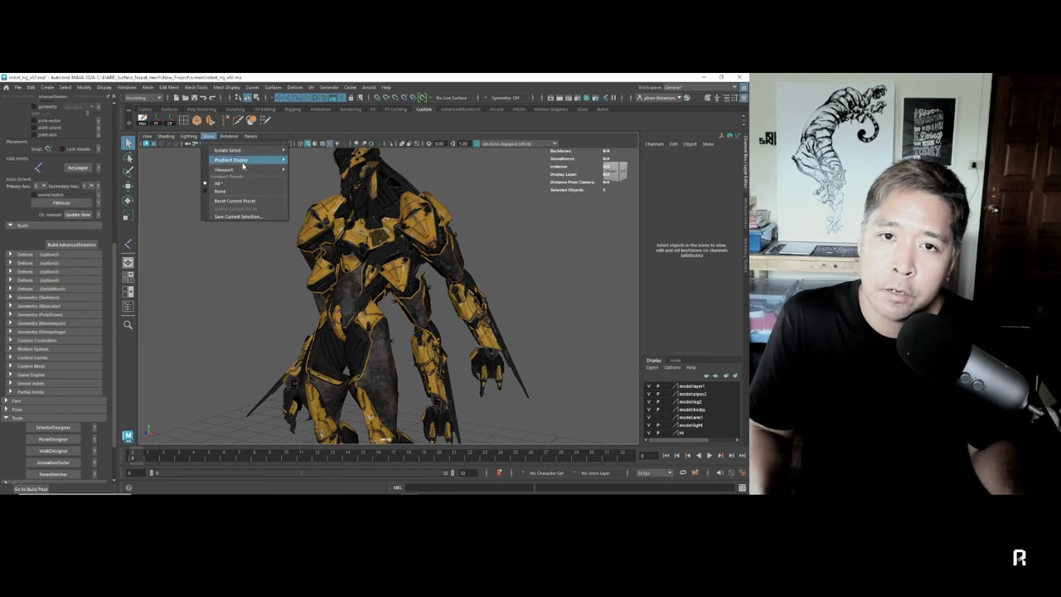
{"action": "mouse_move", "coordinate": [240, 169]}
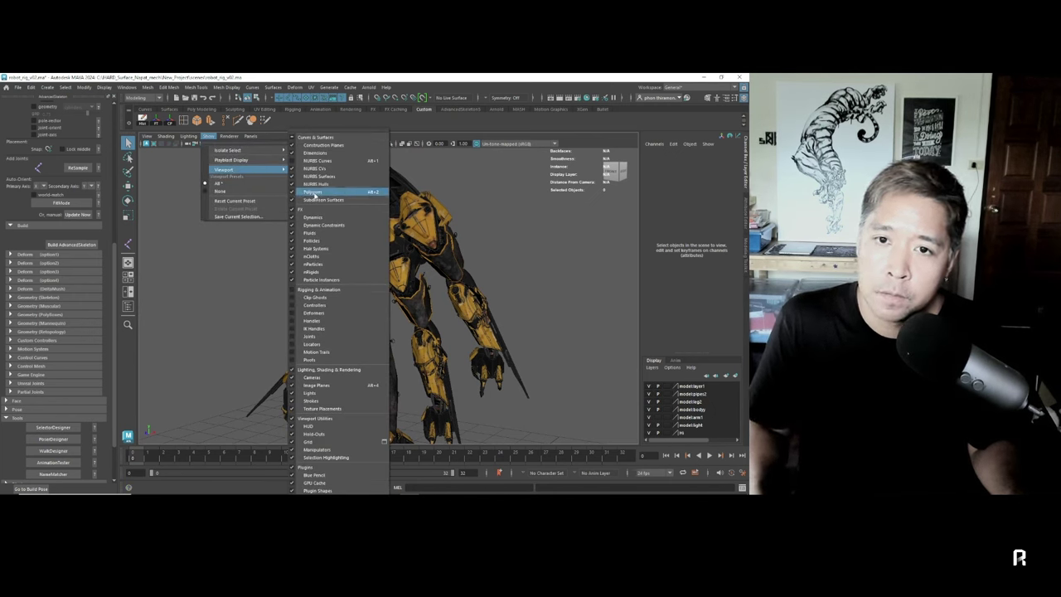
{"action": "left_click", "coordinate": [313, 193]}
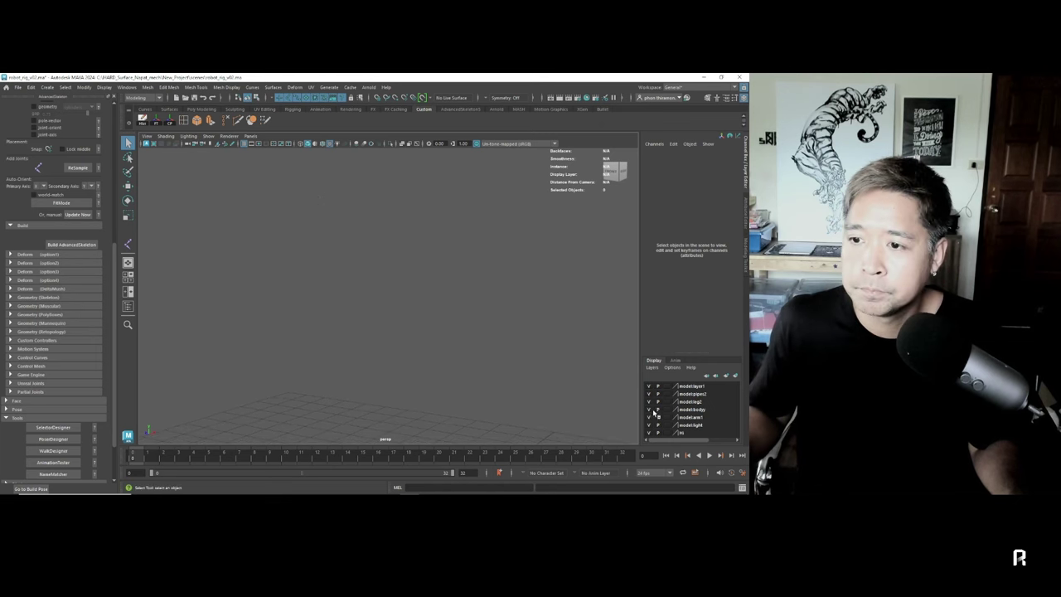
- Turn on NURBS Curves and Joints visibility in the viewport's Show menu
{"action": "left_click_drag", "start_coordinate": [688, 353], "coordinate": [687, 282]}
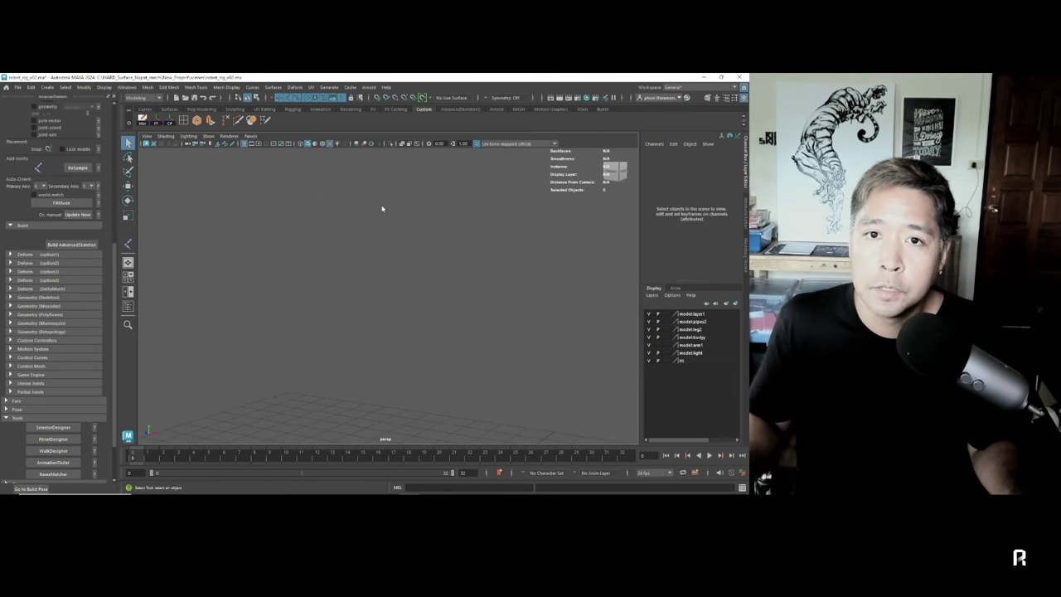
{"action": "left_click", "coordinate": [209, 136]}
{"action": "mouse_move", "coordinate": [236, 169]}
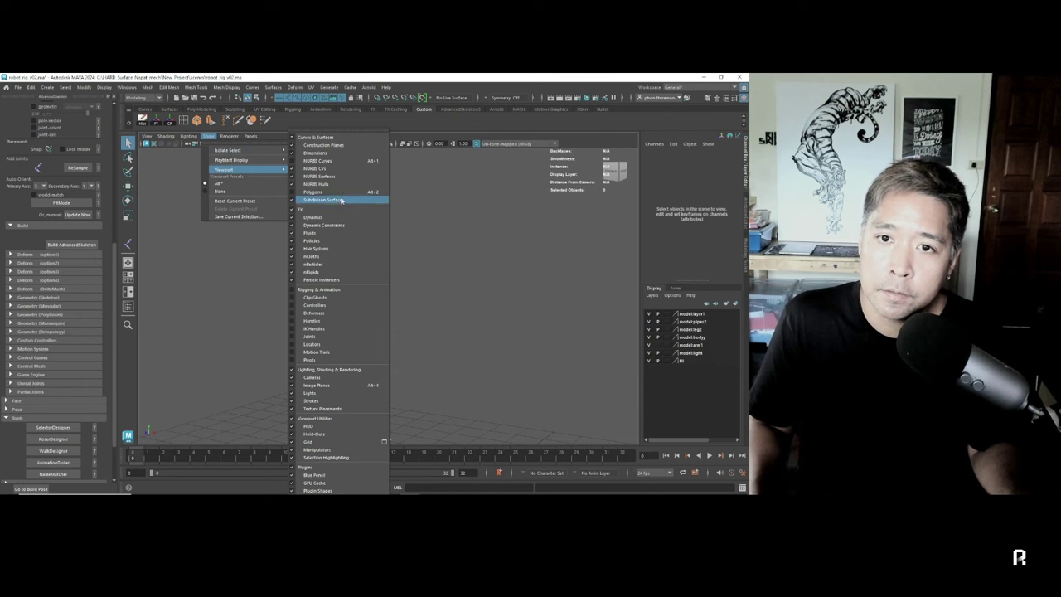
{"action": "left_click", "coordinate": [322, 169]}
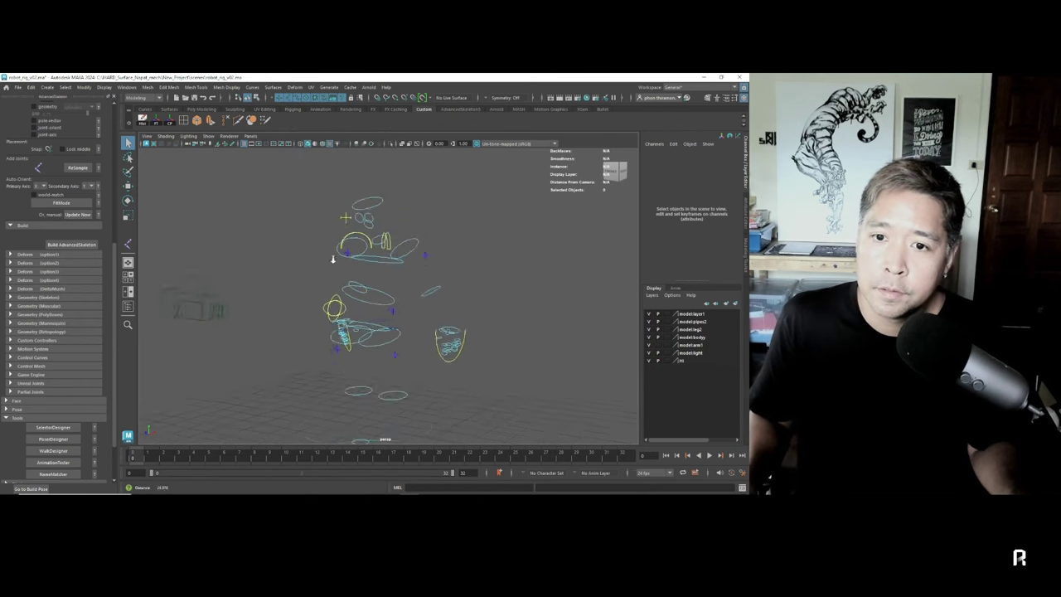
{"action": "left_click", "coordinate": [210, 137]}
{"action": "mouse_move", "coordinate": [225, 169]}
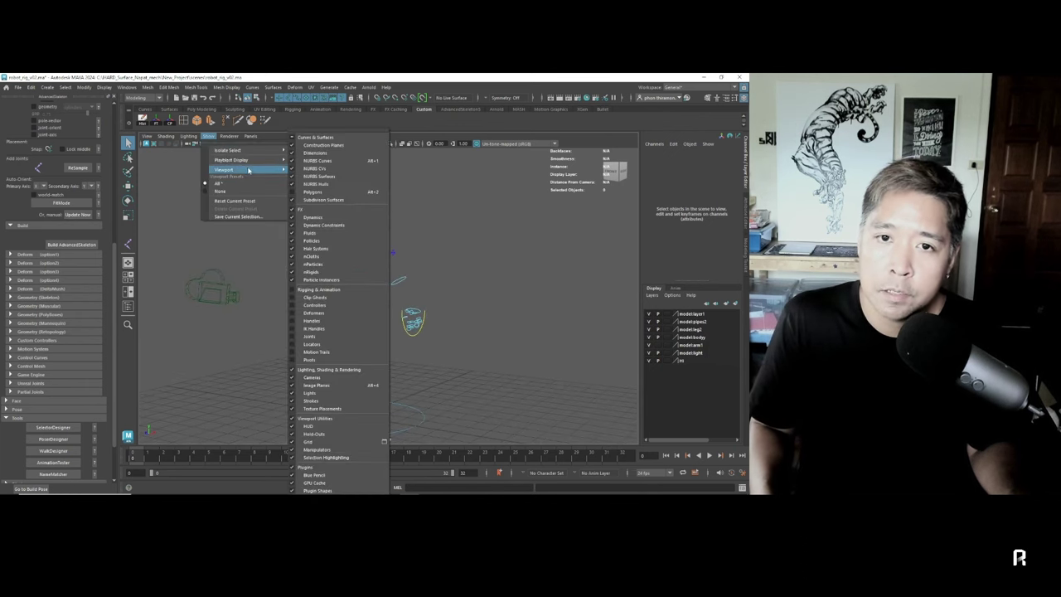
{"action": "left_click", "coordinate": [309, 290]}
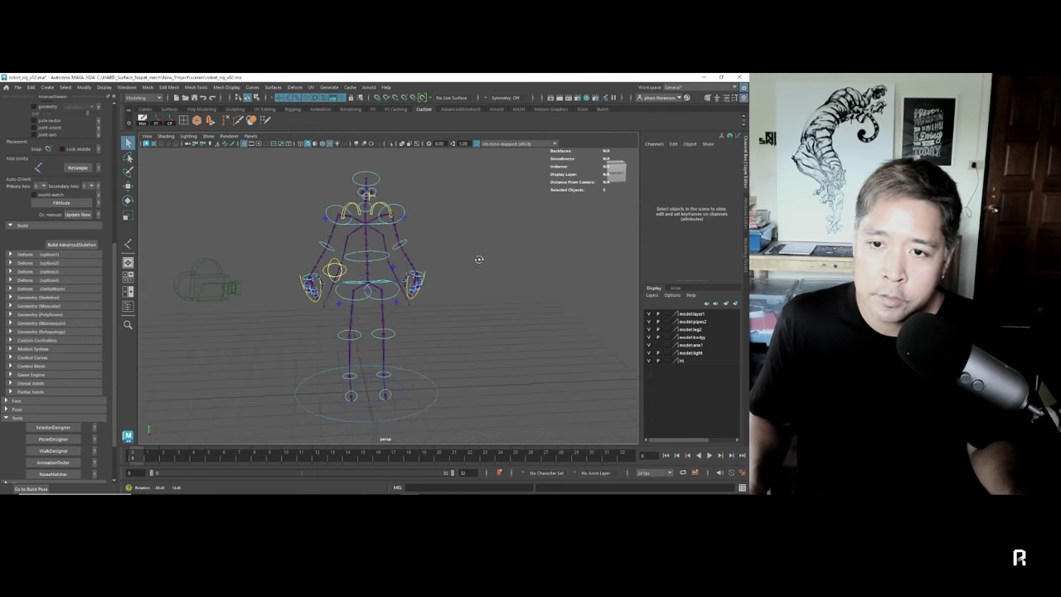
- Select the wrist control and move it sideways with the Move tool
{"action": "scroll", "coordinate": [455, 282], "scroll_direction": "up", "scroll_amount": 3}
{"action": "left_click", "coordinate": [426, 280]}
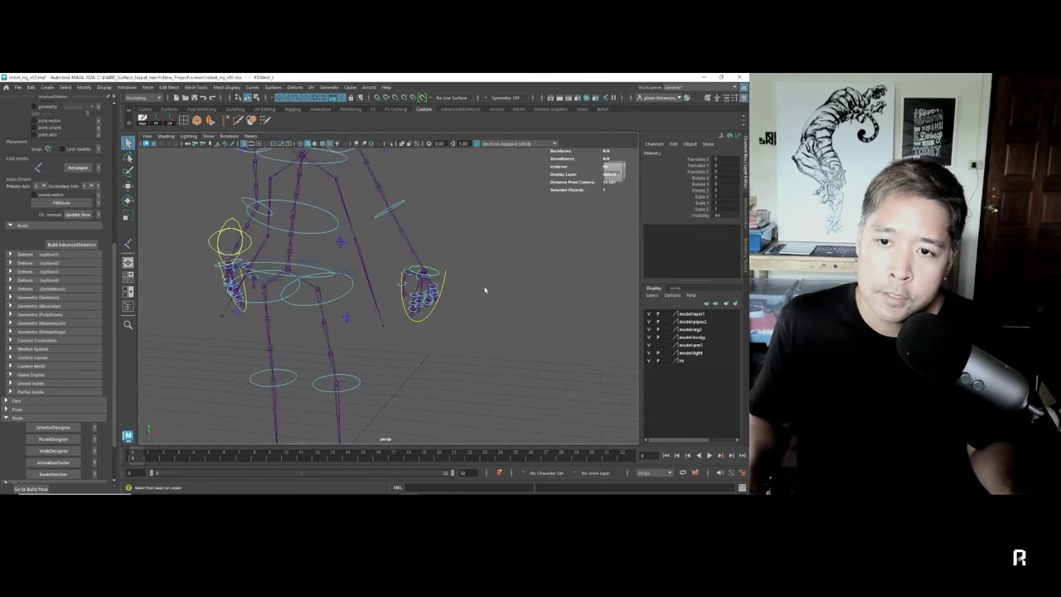
{"action": "key", "text": "w"}
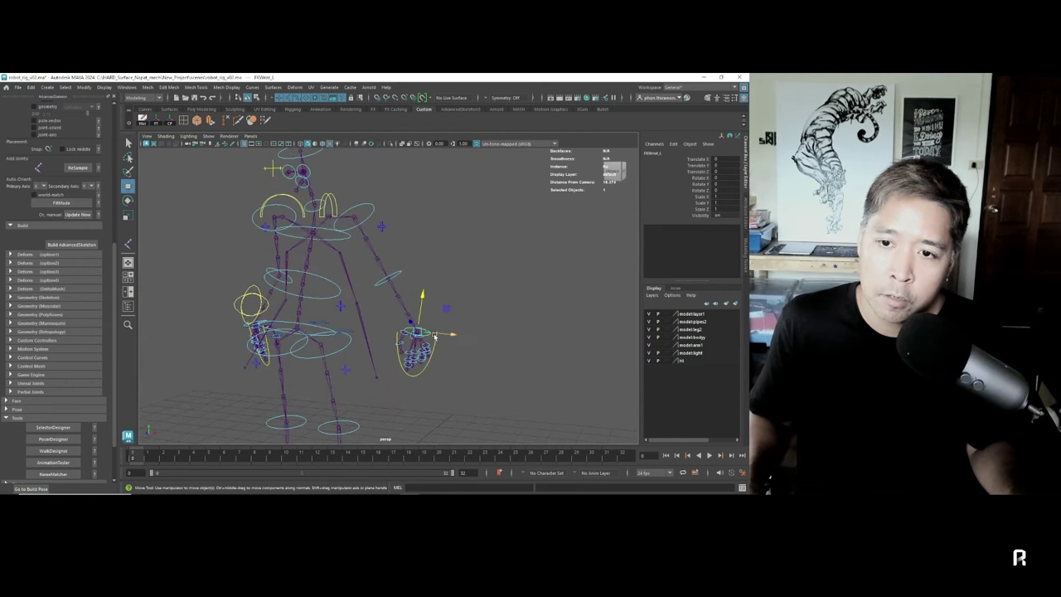
{"action": "mouse_move", "coordinate": [417, 334]}
{"action": "left_mouse_down"}
{"action": "mouse_move", "coordinate": [435, 340]}
{"action": "mouse_move", "coordinate": [423, 334]}
{"action": "left_mouse_up"}
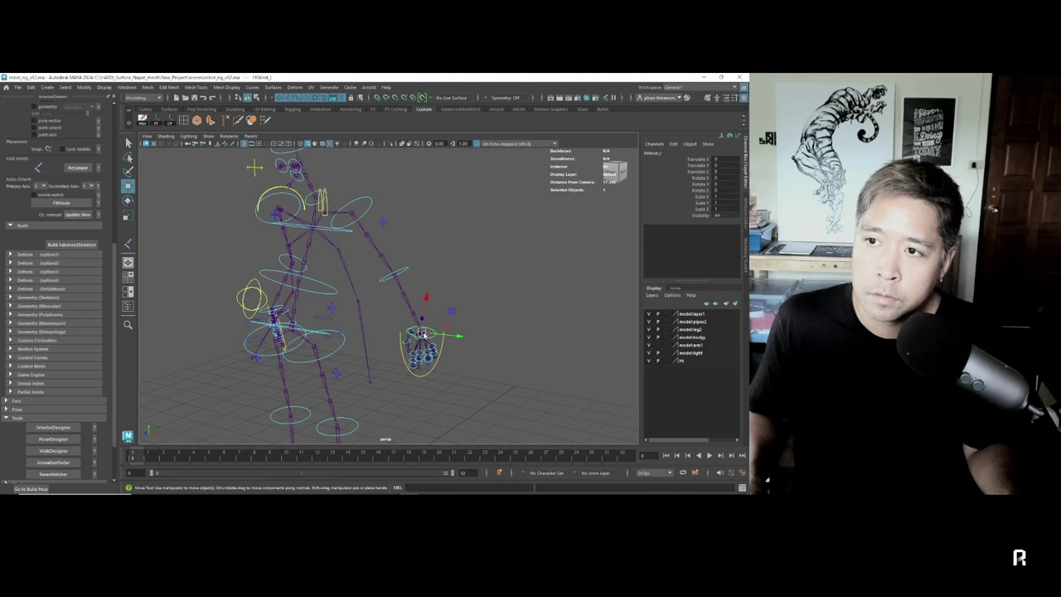
- Select the HipSwinger_M control and rotate the hips to swing the body
{"action": "left_click_drag", "start_coordinate": [384, 296], "coordinate": [431, 286], "text": "alt"}
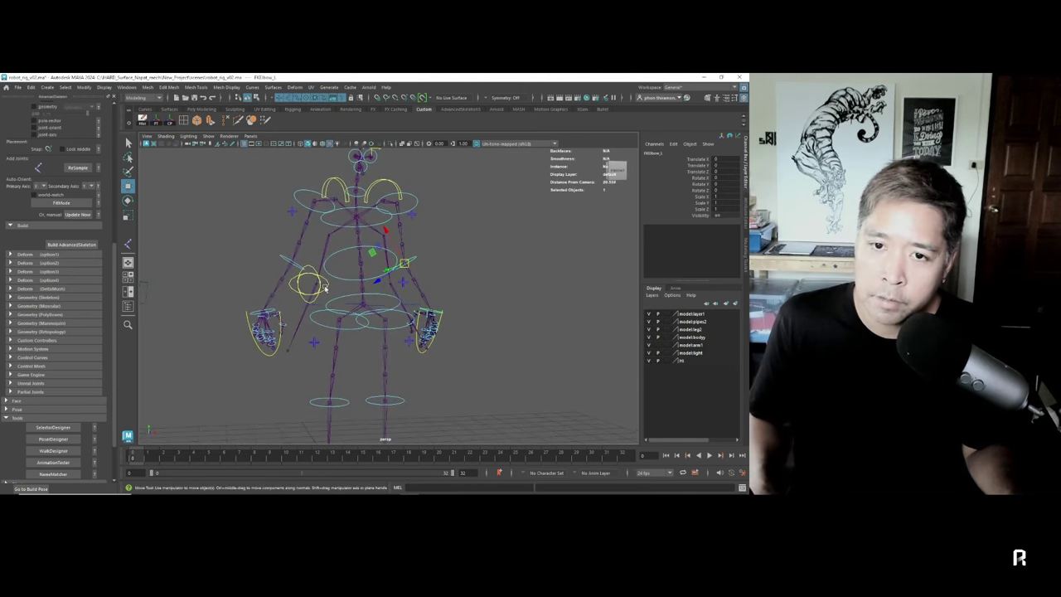
{"action": "left_click", "coordinate": [327, 294]}
{"action": "left_click_drag", "start_coordinate": [566, 256], "coordinate": [441, 306], "text": "alt"}
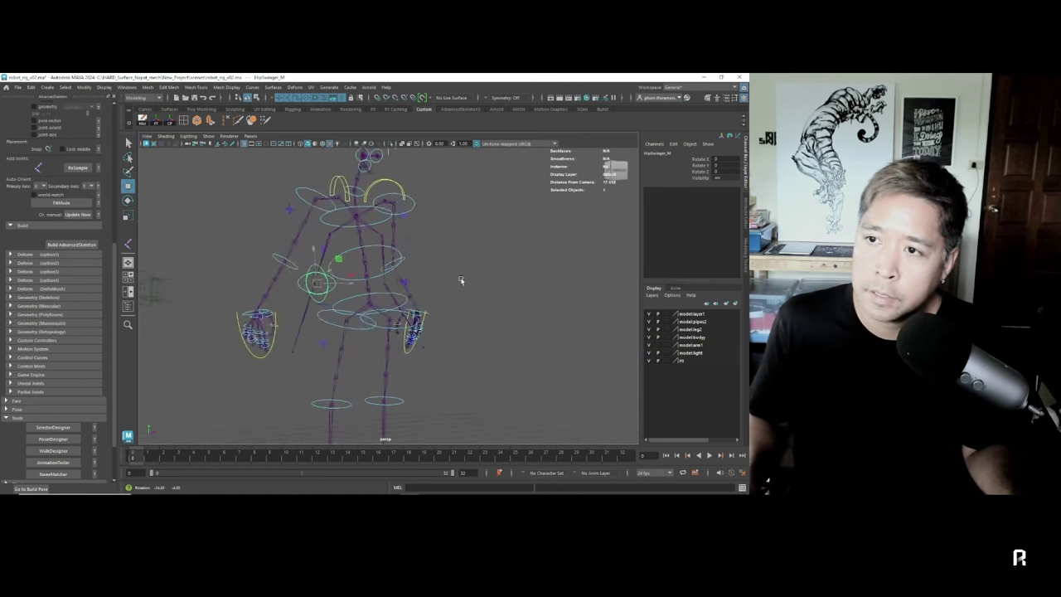
{"action": "mouse_move", "coordinate": [441, 307]}
{"action": "middle_mouse_down"}
{"action": "mouse_move", "coordinate": [417, 308]}
{"action": "mouse_move", "coordinate": [426, 304]}
{"action": "middle_mouse_up"}
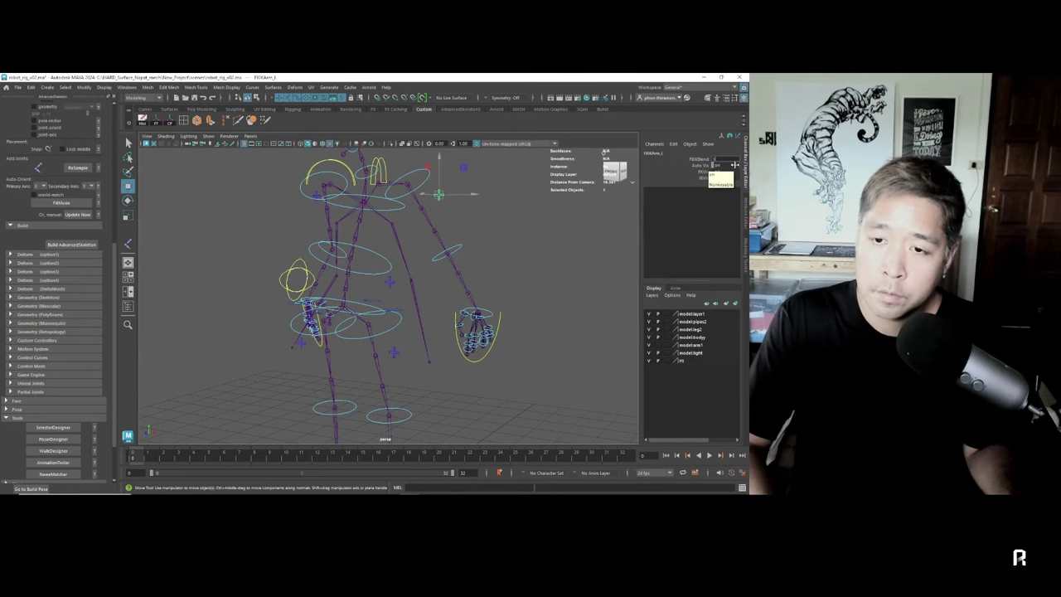
- Swing the left arm's box control into a new pose, then undo back to rest
{"action": "left_click", "coordinate": [497, 308]}
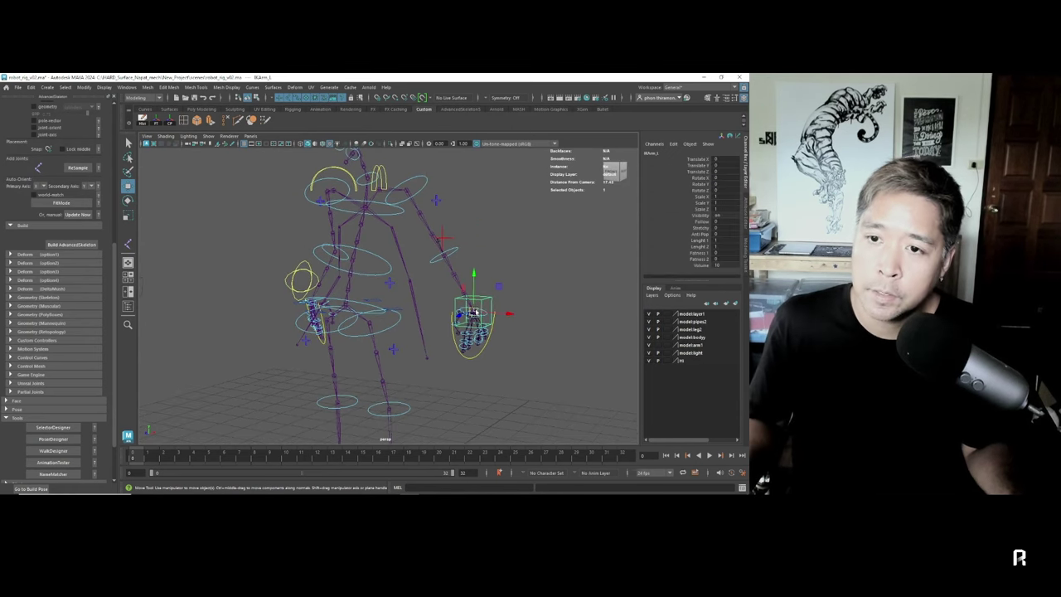
{"action": "left_click", "coordinate": [429, 249]}
{"action": "mouse_move", "coordinate": [430, 256]}
{"action": "middle_mouse_down"}
{"action": "mouse_move", "coordinate": [406, 310]}
{"action": "mouse_move", "coordinate": [244, 260]}
{"action": "middle_mouse_up"}
{"action": "key", "text": "ctrl+z"}
{"action": "key", "text": "ctrl+z"}
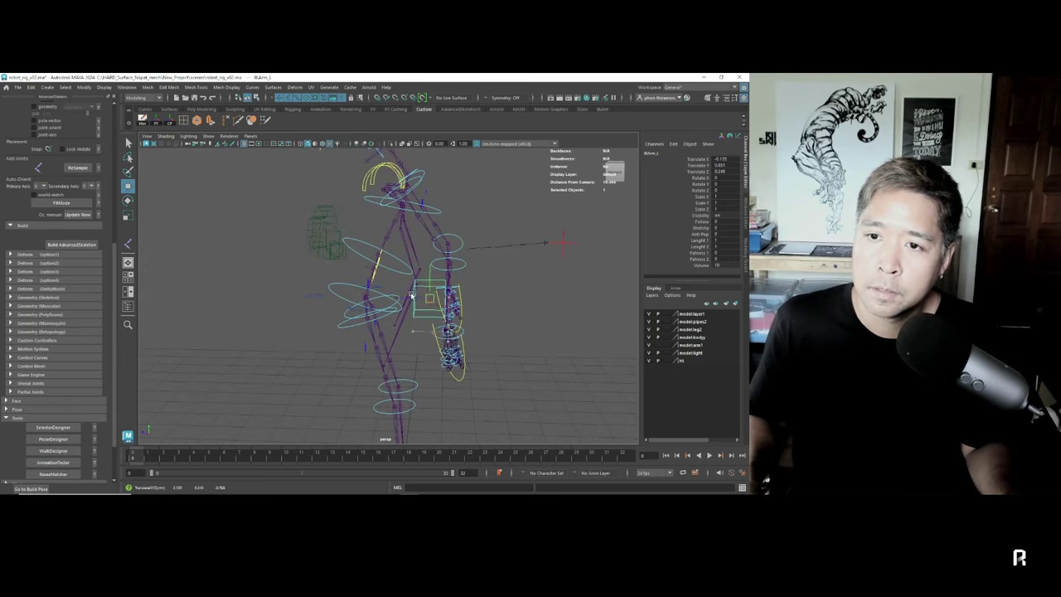
{"action": "key", "text": "ctrl+z"}
{"action": "key", "text": "ctrl+z"}
{"action": "key", "text": "ctrl+z"}
{"action": "key", "text": "ctrl+z"}
{"action": "key", "text": "ctrl+z"}
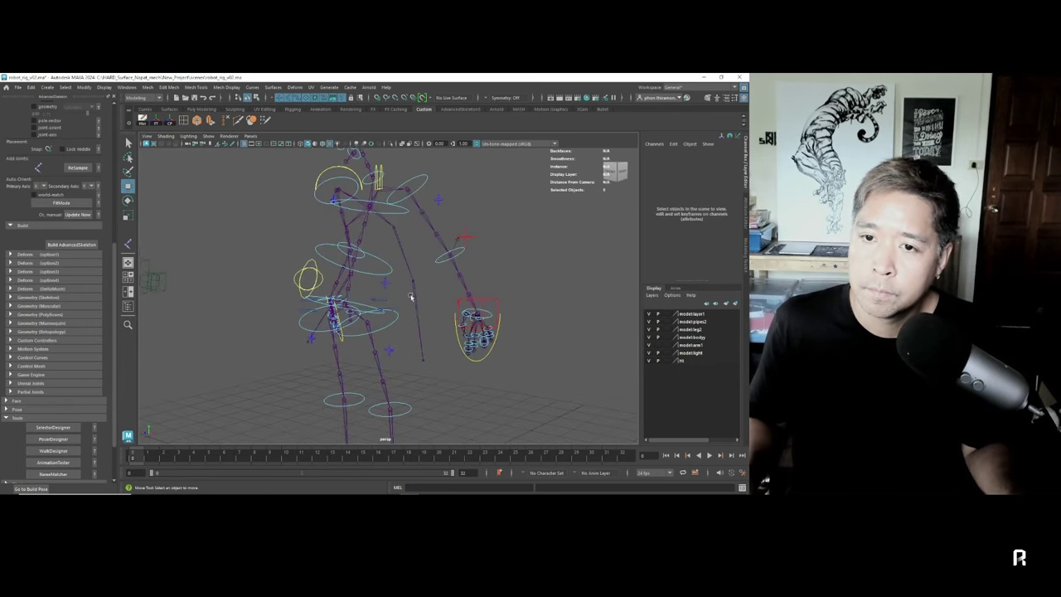
{"action": "key", "text": "ctrl+z"}
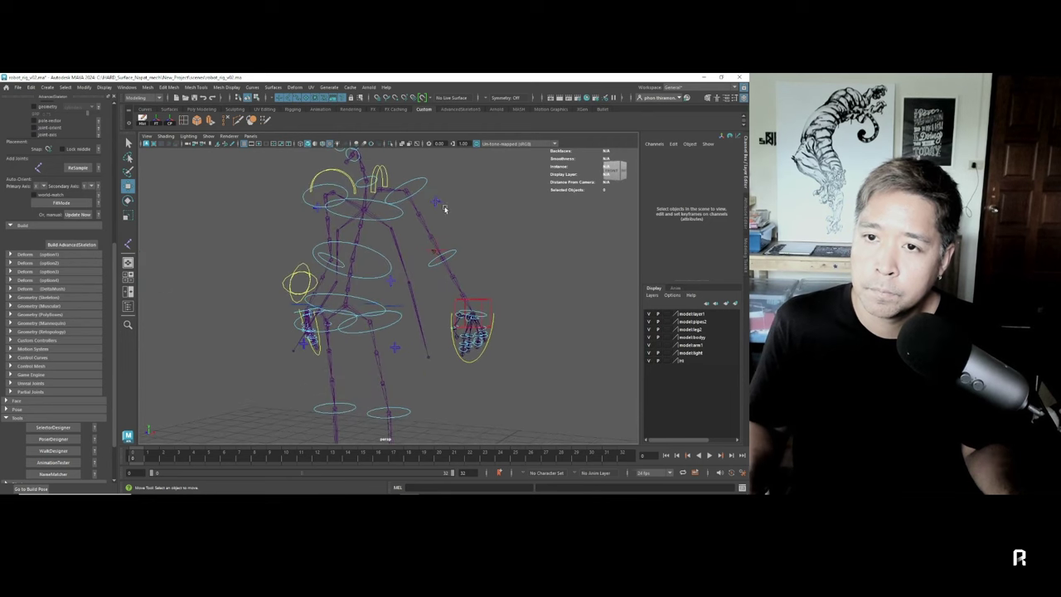
- Pull the left IK hand control up and to the left, then undo the move
{"action": "left_click", "coordinate": [437, 202]}
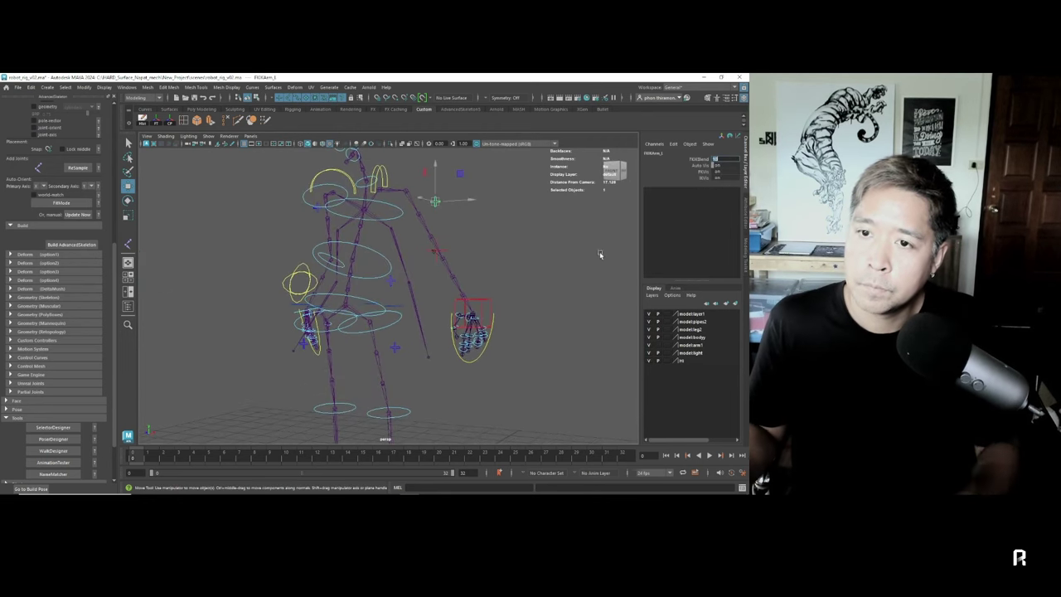
{"action": "left_click", "coordinate": [600, 255]}
{"action": "left_click", "coordinate": [477, 319]}
{"action": "mouse_move", "coordinate": [477, 319]}
{"action": "left_mouse_down"}
{"action": "mouse_move", "coordinate": [443, 282]}
{"action": "mouse_move", "coordinate": [481, 331]}
{"action": "mouse_move", "coordinate": [398, 261]}
{"action": "left_mouse_up"}
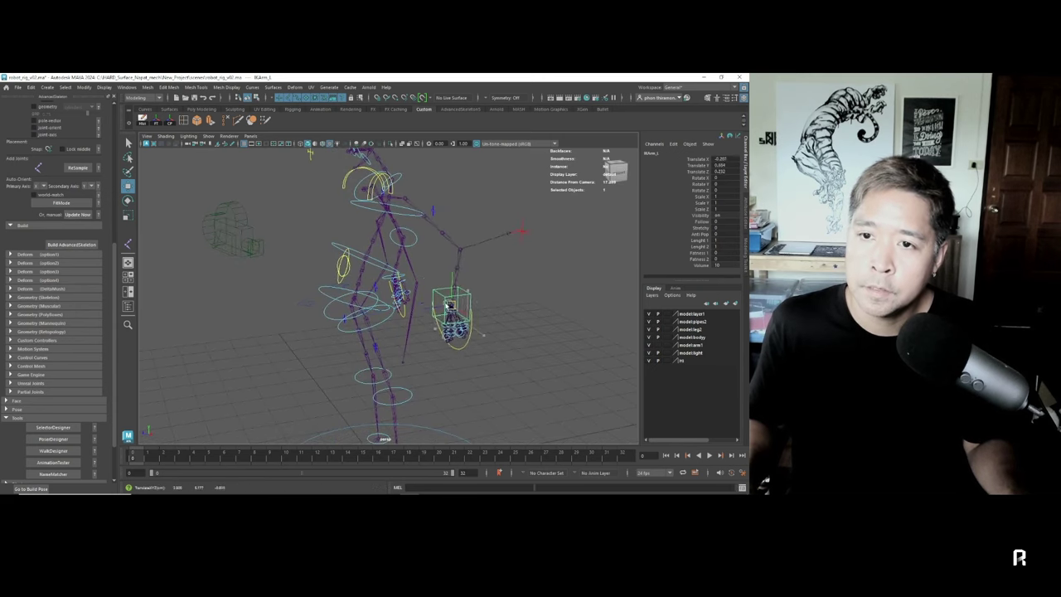
{"action": "key", "text": "ctrl+z"}
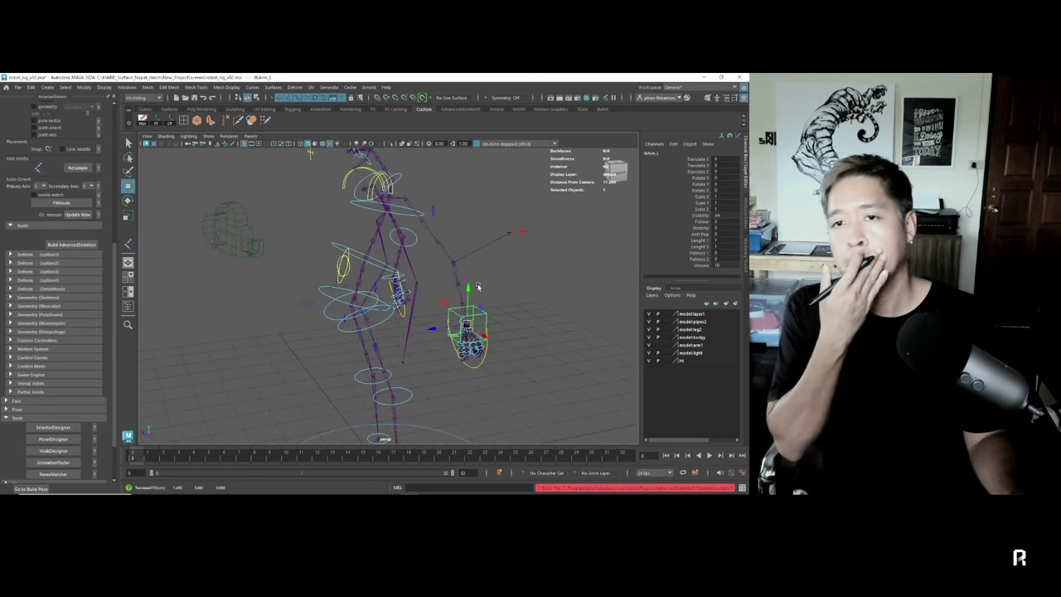
- Shift the whole rig by its root control, then undo back to rest
{"action": "left_click_drag", "start_coordinate": [472, 399], "coordinate": [406, 337], "text": "alt"}
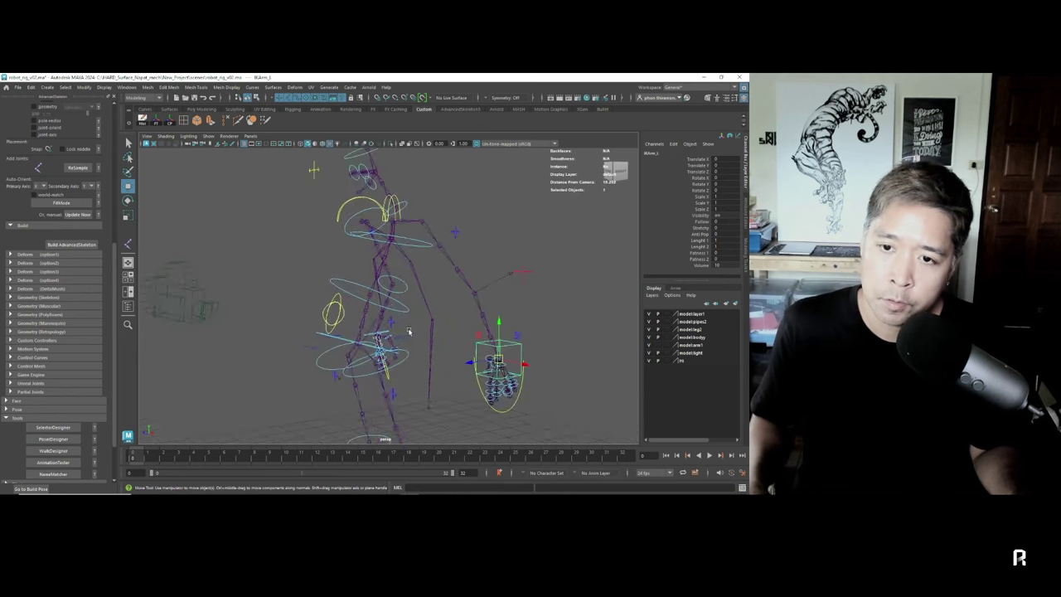
{"action": "left_click", "coordinate": [322, 342]}
{"action": "mouse_move", "coordinate": [327, 335]}
{"action": "left_mouse_down"}
{"action": "mouse_move", "coordinate": [341, 299]}
{"action": "mouse_move", "coordinate": [462, 326]}
{"action": "mouse_move", "coordinate": [375, 329]}
{"action": "left_mouse_up"}
{"action": "key", "text": "ctrl+z"}
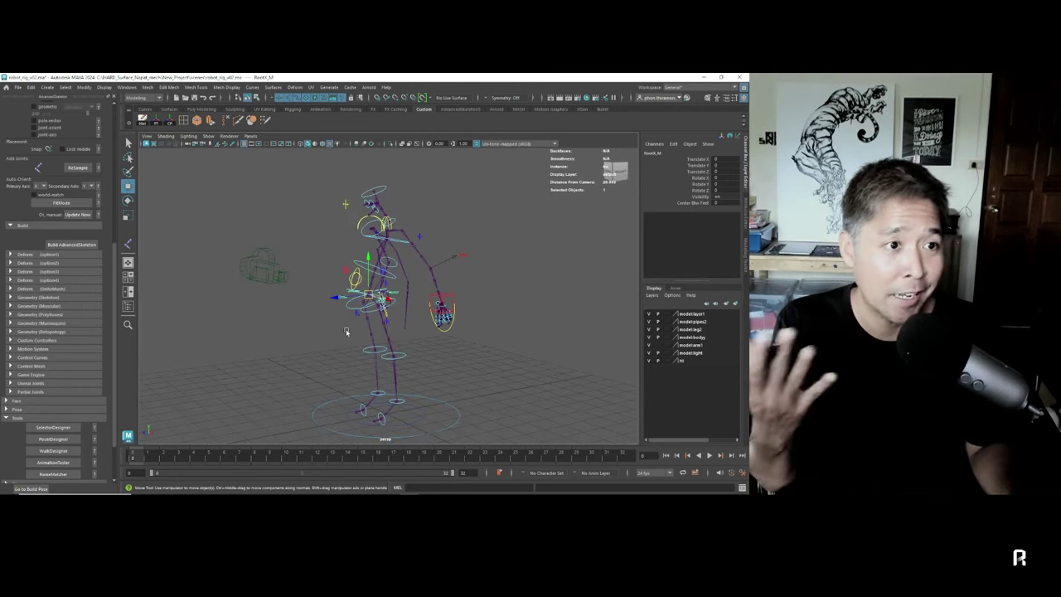
- Zoom in and orbit the rig to near-front and high-up views
{"action": "right_click_drag", "start_coordinate": [375, 329], "coordinate": [420, 292], "text": "alt"}
{"action": "mouse_move", "coordinate": [421, 292]}
{"action": "left_mouse_down", "text": "alt"}
{"action": "mouse_move", "coordinate": [417, 277]}
{"action": "mouse_move", "coordinate": [425, 294]}
{"action": "left_mouse_up", "text": "alt"}
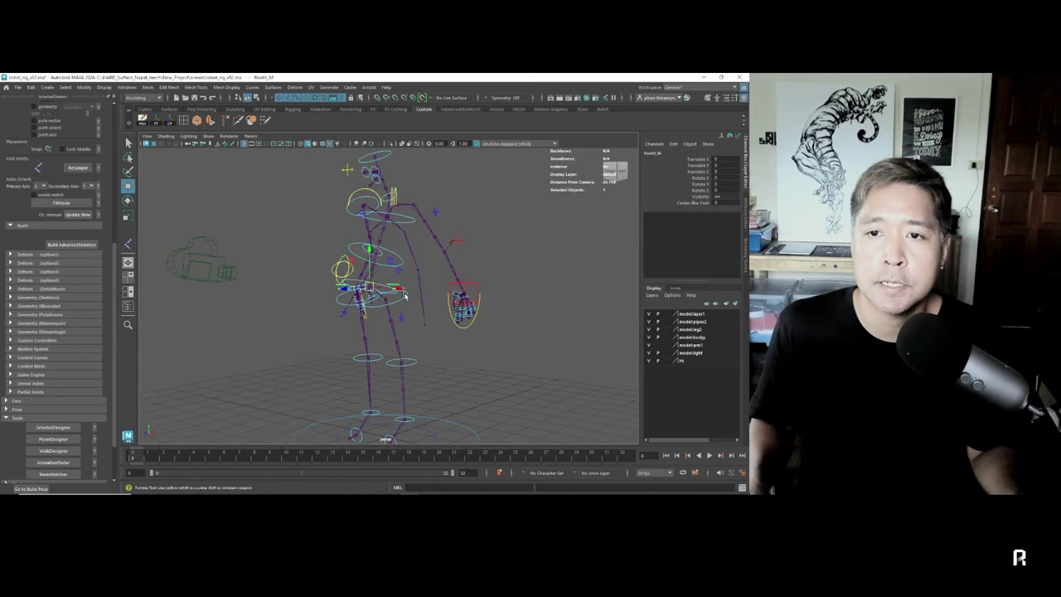
{"action": "left_click_drag", "start_coordinate": [396, 213], "coordinate": [365, 179], "text": "alt"}
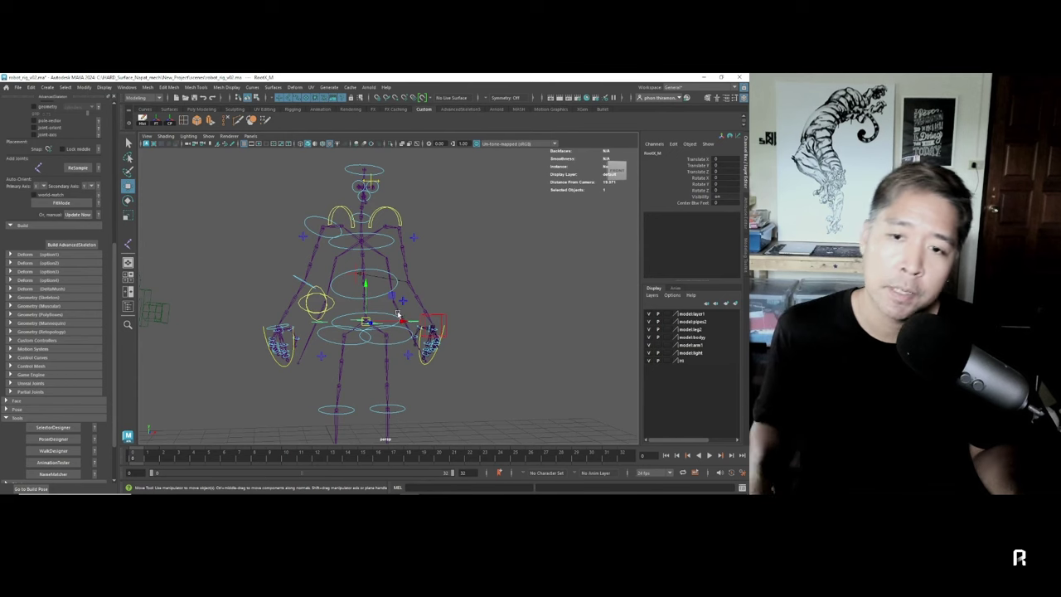
{"action": "mouse_move", "coordinate": [398, 314]}
{"action": "left_mouse_down", "text": "alt"}
{"action": "mouse_move", "coordinate": [355, 311]}
{"action": "mouse_move", "coordinate": [407, 296]}
{"action": "mouse_move", "coordinate": [406, 240]}
{"action": "left_mouse_up", "text": "alt"}
- Select the leg's FK/IK switch, then the foot control to show its Roll channels
{"action": "left_click", "coordinate": [403, 251]}
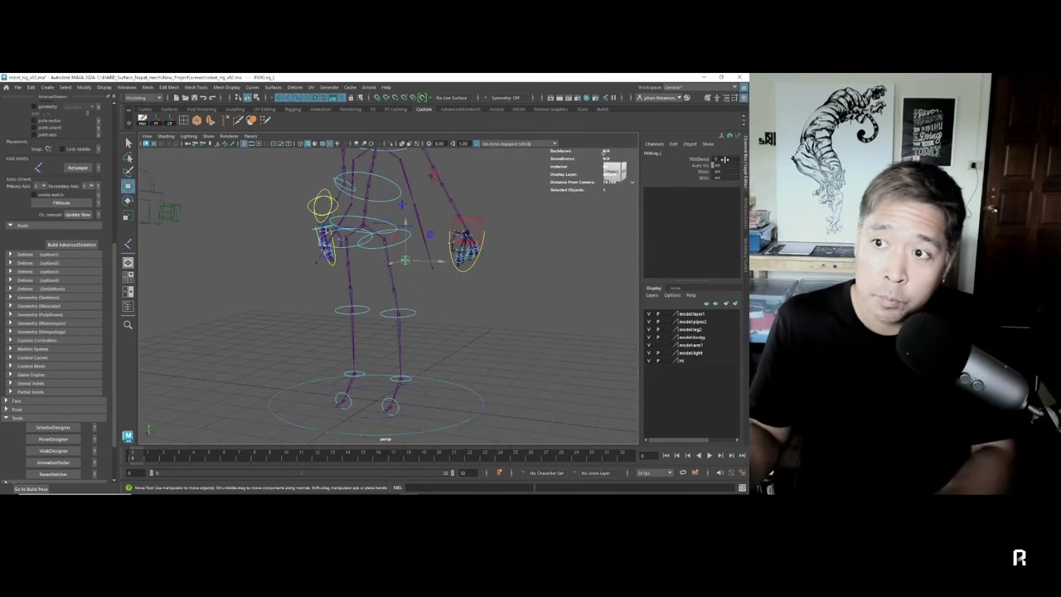
{"action": "middle_click_drag", "start_coordinate": [726, 157], "coordinate": [726, 165]}
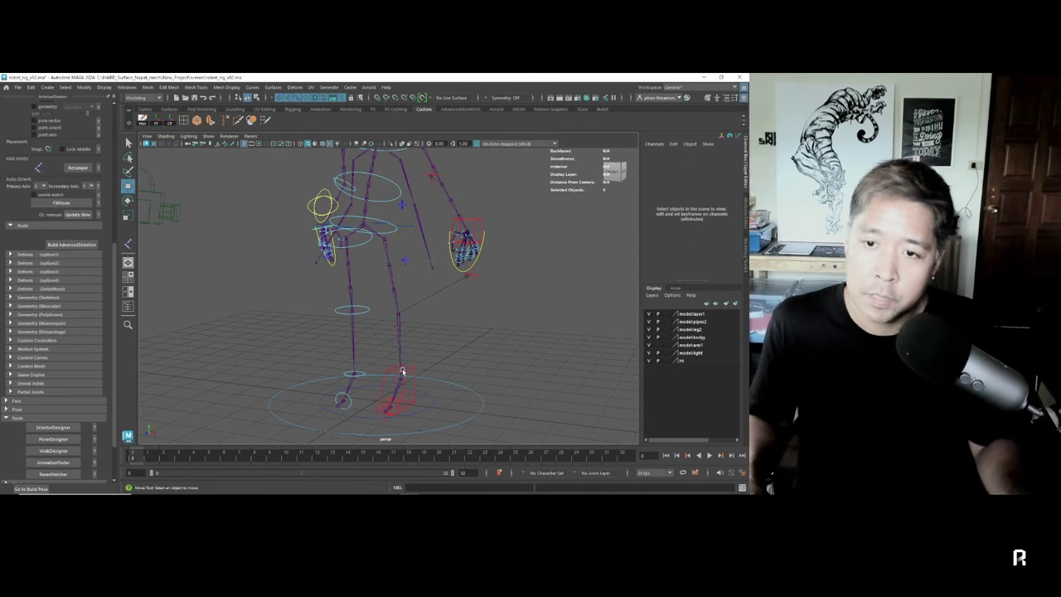
{"action": "left_click", "coordinate": [396, 397]}
{"action": "mouse_move", "coordinate": [431, 379]}
{"action": "left_mouse_down", "text": "alt"}
{"action": "mouse_move", "coordinate": [443, 383]}
{"action": "mouse_move", "coordinate": [399, 369]}
{"action": "mouse_move", "coordinate": [445, 310]}
{"action": "left_mouse_up", "text": "alt"}
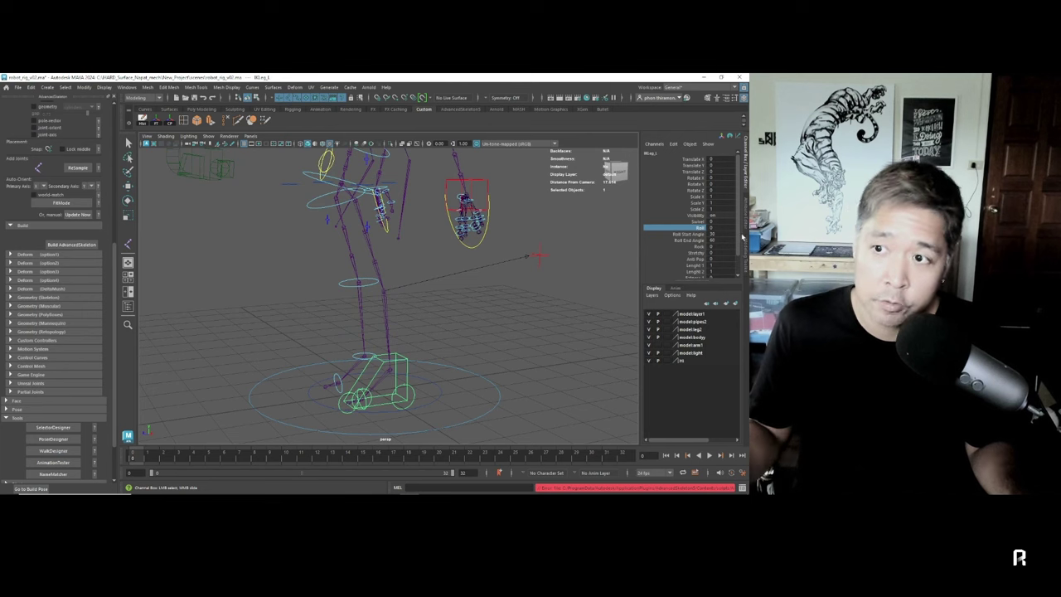
- Scrub the foot's Roll channel to about 10 and orbit around the rig to inspect it
{"action": "left_click_drag", "start_coordinate": [743, 238], "coordinate": [737, 262]}
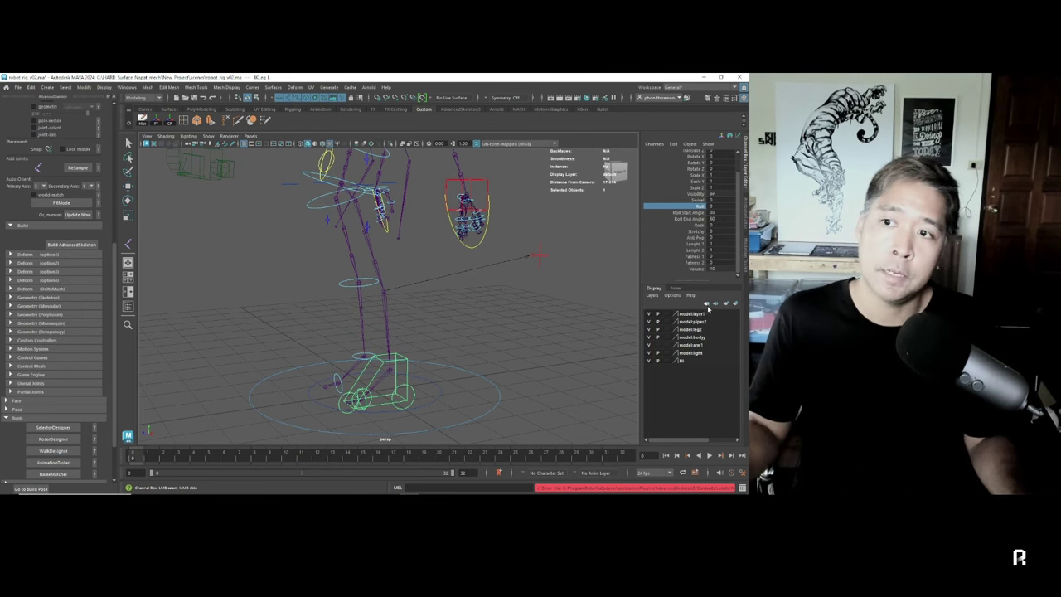
{"action": "middle_click_drag", "start_coordinate": [464, 326], "coordinate": [507, 327]}
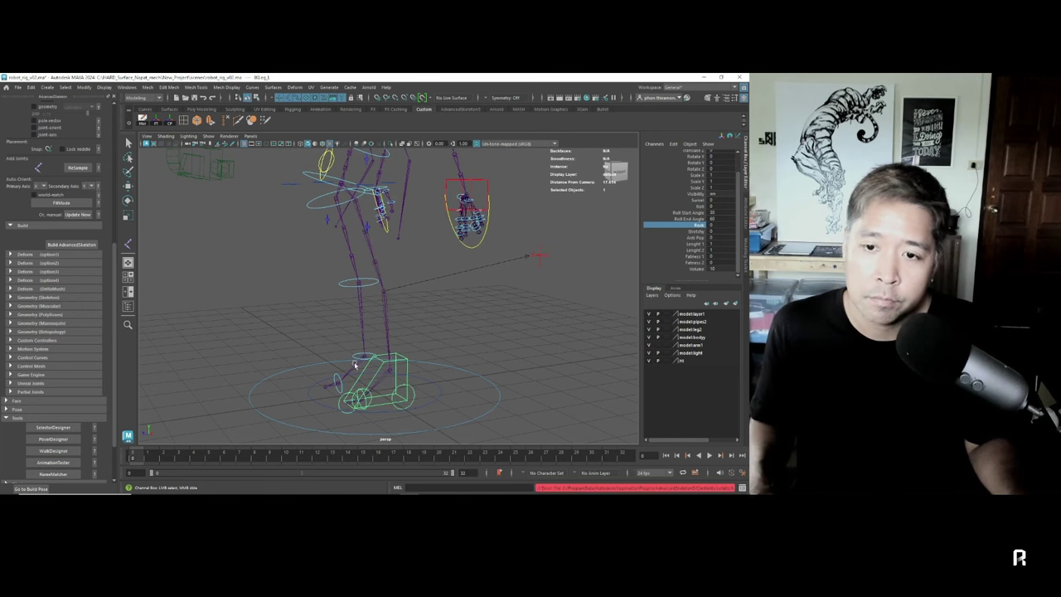
{"action": "mouse_move", "coordinate": [277, 330]}
{"action": "left_mouse_down", "text": "alt"}
{"action": "mouse_move", "coordinate": [352, 352]}
{"action": "mouse_move", "coordinate": [443, 350]}
{"action": "mouse_move", "coordinate": [434, 334]}
{"action": "left_mouse_up", "text": "alt"}
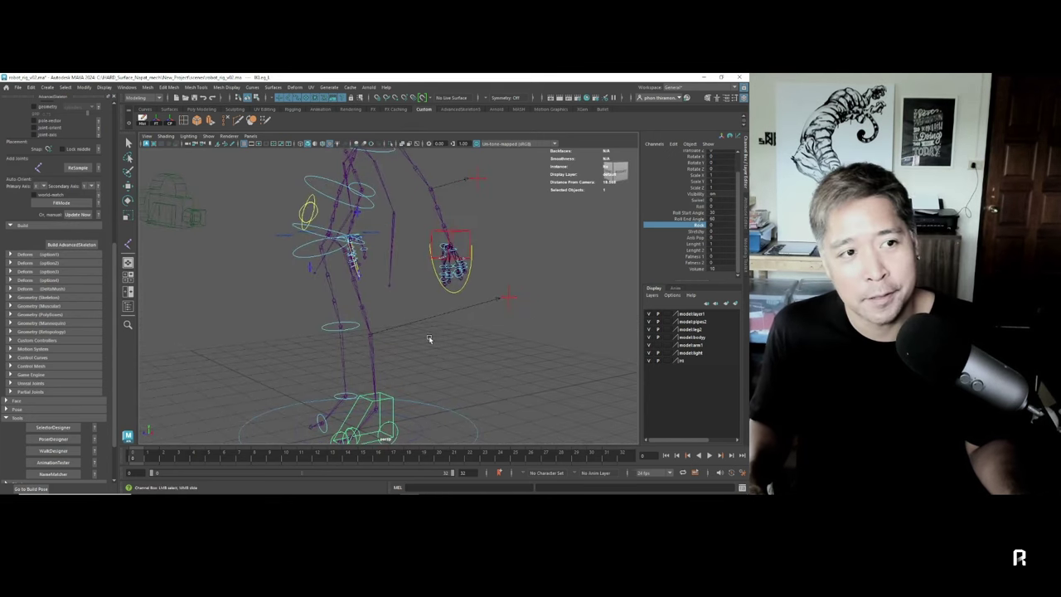
{"action": "left_click_drag", "start_coordinate": [520, 369], "coordinate": [474, 326], "text": "alt"}
{"action": "scroll", "coordinate": [550, 332], "scroll_direction": "up", "scroll_amount": 3}
{"action": "mouse_move", "coordinate": [550, 332]}
{"action": "left_mouse_down", "text": "alt"}
{"action": "mouse_move", "coordinate": [535, 316]}
{"action": "mouse_move", "coordinate": [522, 339]}
{"action": "left_mouse_up", "text": "alt"}
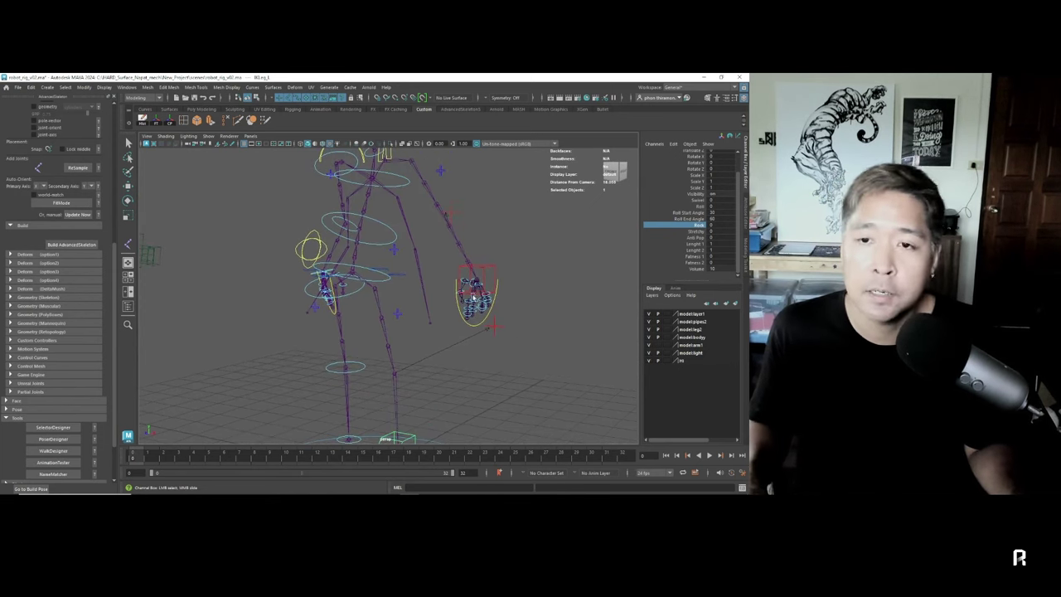
{"action": "mouse_move", "coordinate": [472, 298]}
{"action": "left_mouse_down", "text": "alt"}
{"action": "mouse_move", "coordinate": [446, 309]}
{"action": "mouse_move", "coordinate": [448, 321]}
{"action": "left_mouse_up", "text": "alt"}
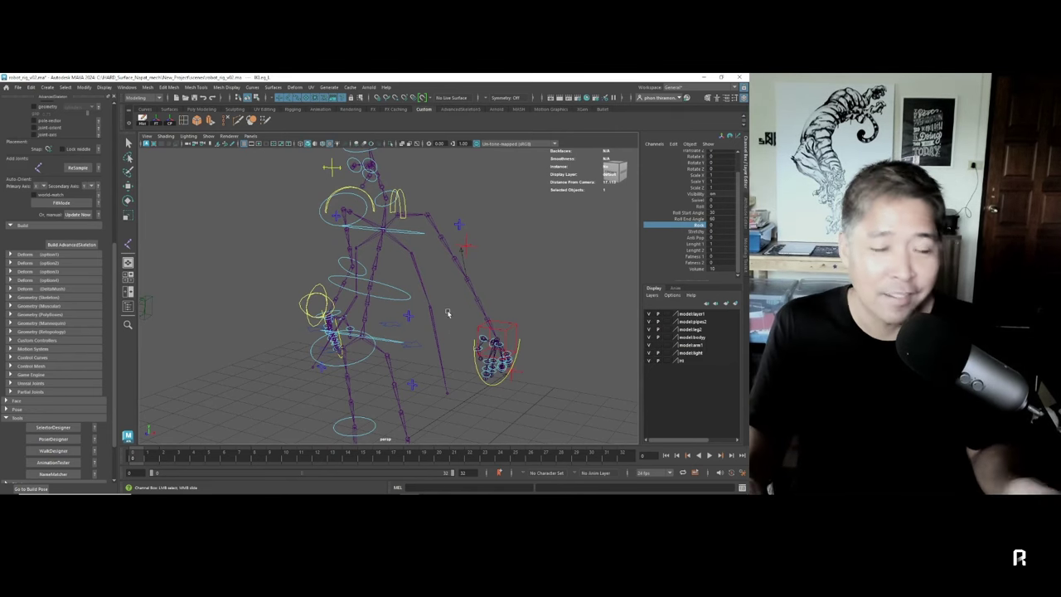
- Select the left hand's Fingers_L control and orbit in close on the hand
{"action": "left_click", "coordinate": [515, 321]}
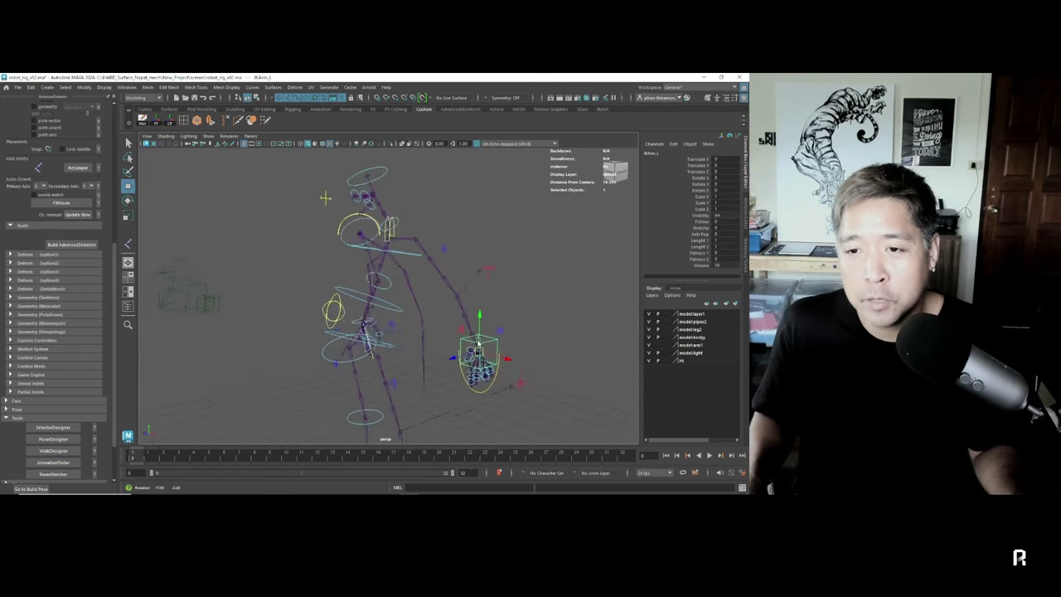
{"action": "mouse_move", "coordinate": [515, 321]}
{"action": "left_mouse_down", "text": "alt"}
{"action": "mouse_move", "coordinate": [370, 304]}
{"action": "mouse_move", "coordinate": [431, 323]}
{"action": "mouse_move", "coordinate": [460, 357]}
{"action": "mouse_move", "coordinate": [446, 272]}
{"action": "left_mouse_up", "text": "alt"}
{"action": "left_click", "coordinate": [431, 350]}
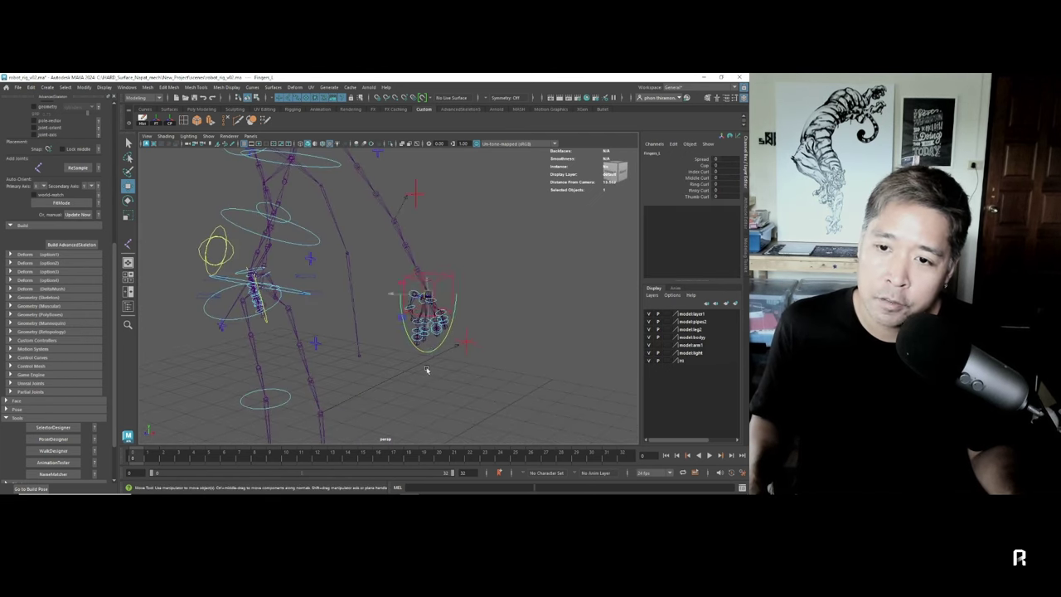
{"action": "left_click_drag", "start_coordinate": [430, 350], "coordinate": [464, 327], "text": "alt"}
- Increase Spread, curl the middle and pinky fingers to 10 and the ring finger to 5
{"action": "left_click", "coordinate": [702, 159]}
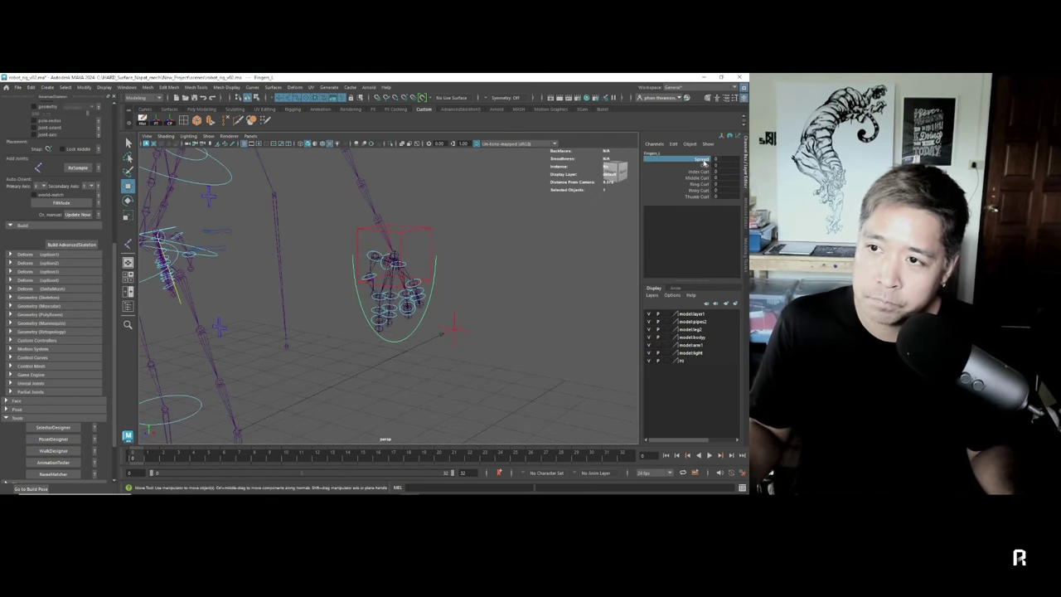
{"action": "middle_click_drag", "start_coordinate": [434, 265], "coordinate": [699, 179]}
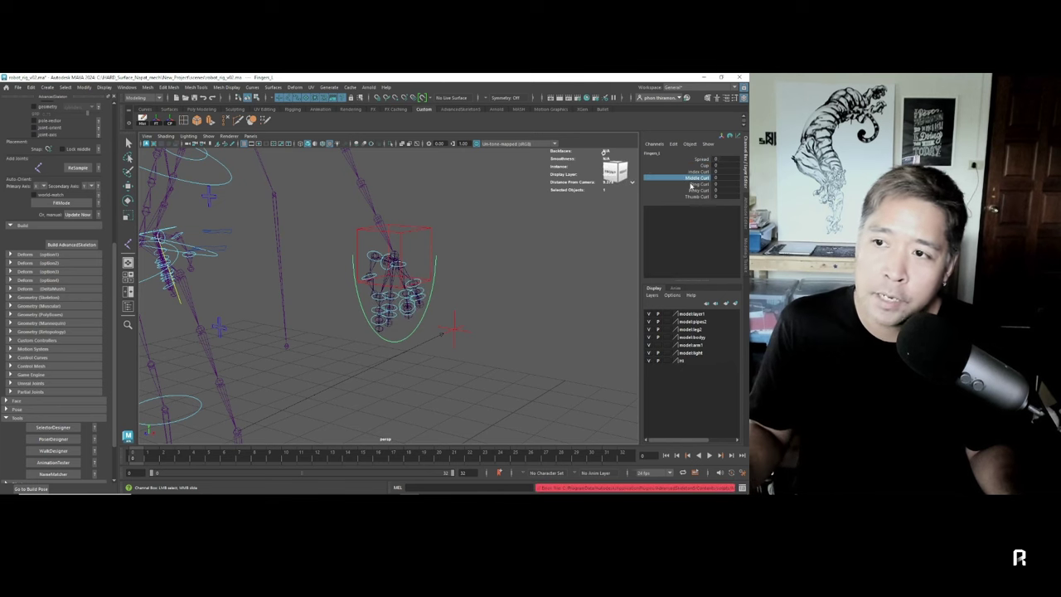
{"action": "middle_click_drag", "start_coordinate": [514, 269], "coordinate": [564, 269]}
{"action": "left_click", "coordinate": [697, 184]}
{"action": "middle_click_drag", "start_coordinate": [448, 277], "coordinate": [698, 197]}
{"action": "middle_click_drag", "start_coordinate": [536, 239], "coordinate": [472, 301]}
{"action": "left_click", "coordinate": [472, 301]}
{"action": "mouse_move", "coordinate": [472, 301]}
{"action": "left_mouse_down", "text": "alt"}
{"action": "mouse_move", "coordinate": [519, 324]}
{"action": "mouse_move", "coordinate": [451, 321]}
{"action": "mouse_move", "coordinate": [445, 342]}
{"action": "left_mouse_up", "text": "alt"}
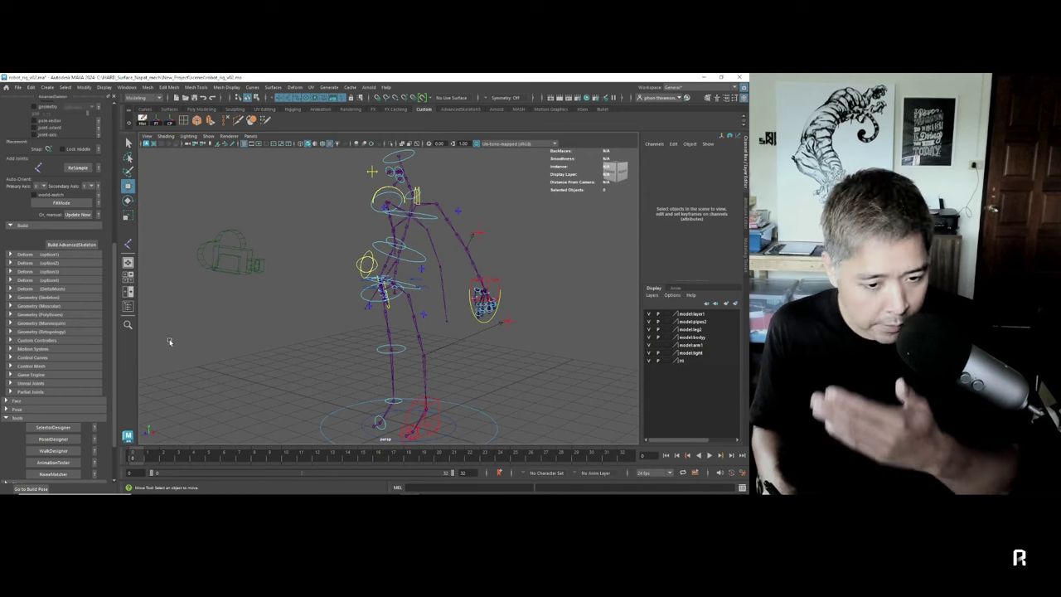
- Open WalkDesigner, play the walk cycle, and set walk_male to 0 and walk_cool to 1.0
{"action": "left_click_drag", "start_coordinate": [114, 318], "coordinate": [103, 370]}
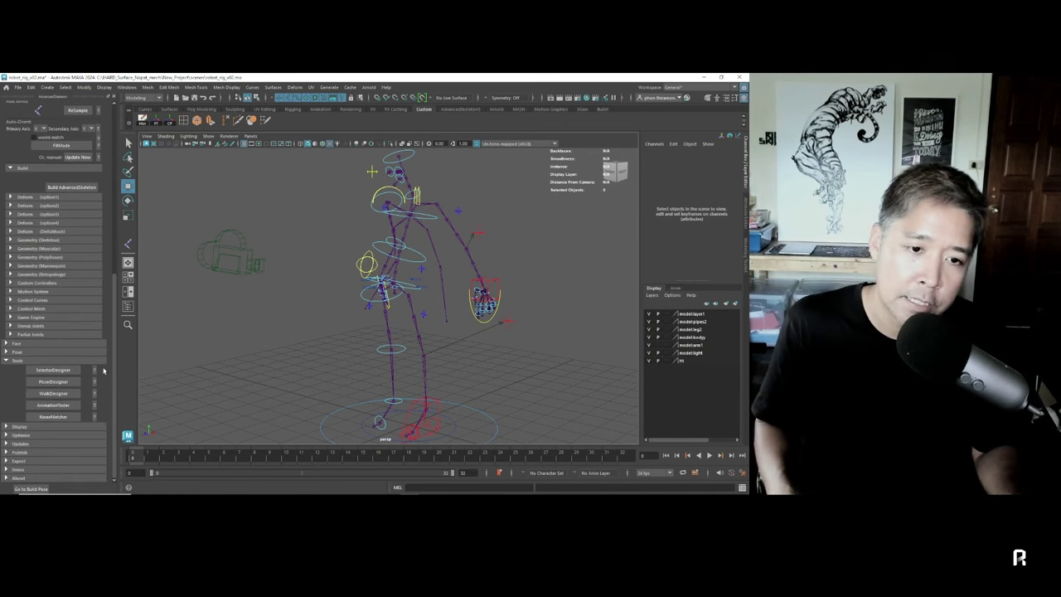
{"action": "left_click", "coordinate": [55, 394]}
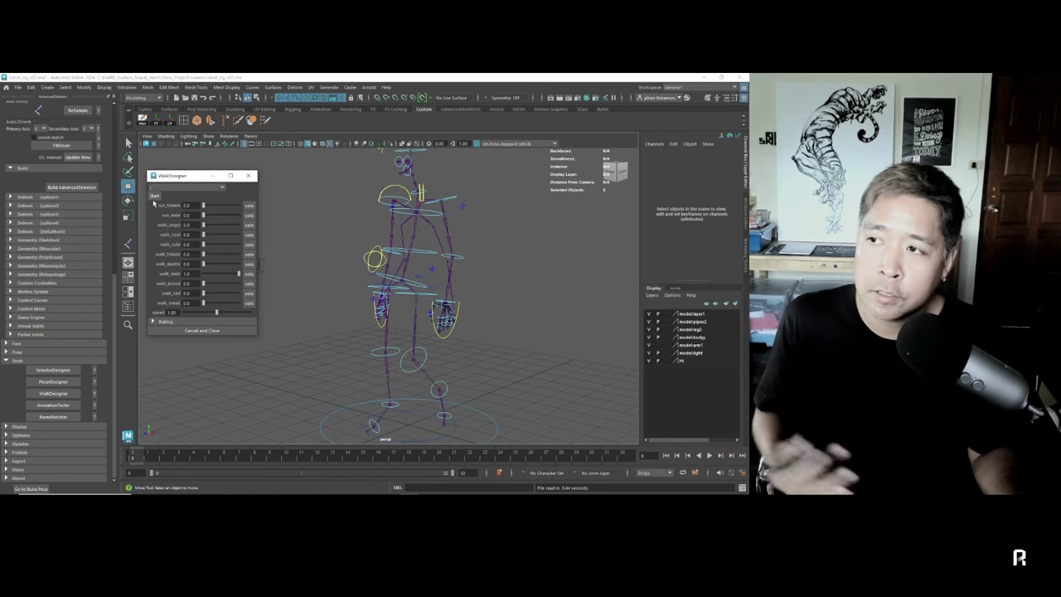
{"action": "right_click_drag", "start_coordinate": [430, 296], "coordinate": [342, 276], "text": "alt"}
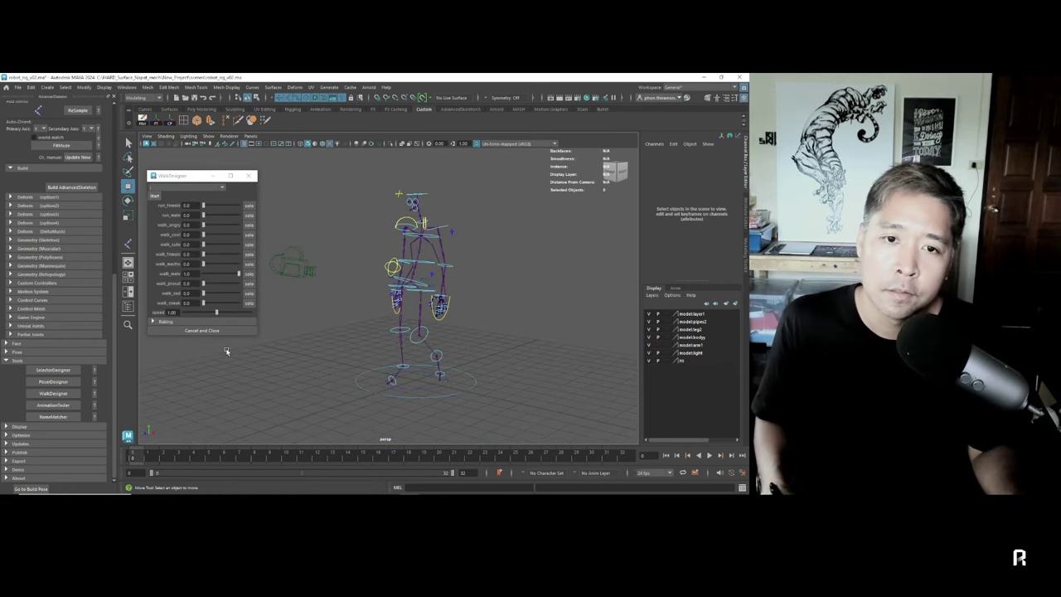
{"action": "key", "text": "alt+v"}
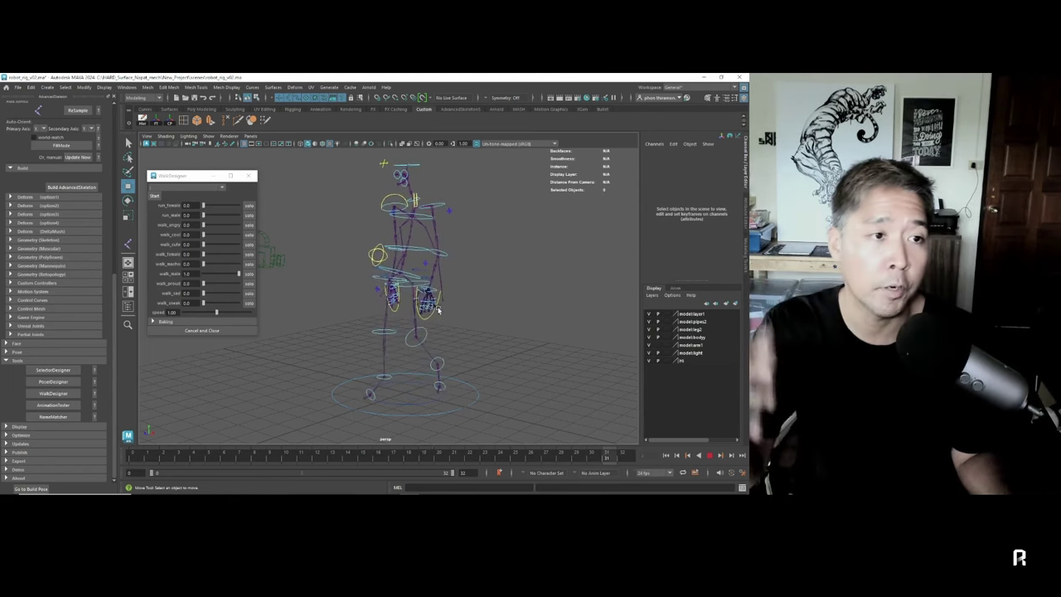
{"action": "left_click", "coordinate": [214, 275]}
{"action": "left_click_drag", "start_coordinate": [207, 239], "coordinate": [268, 265]}
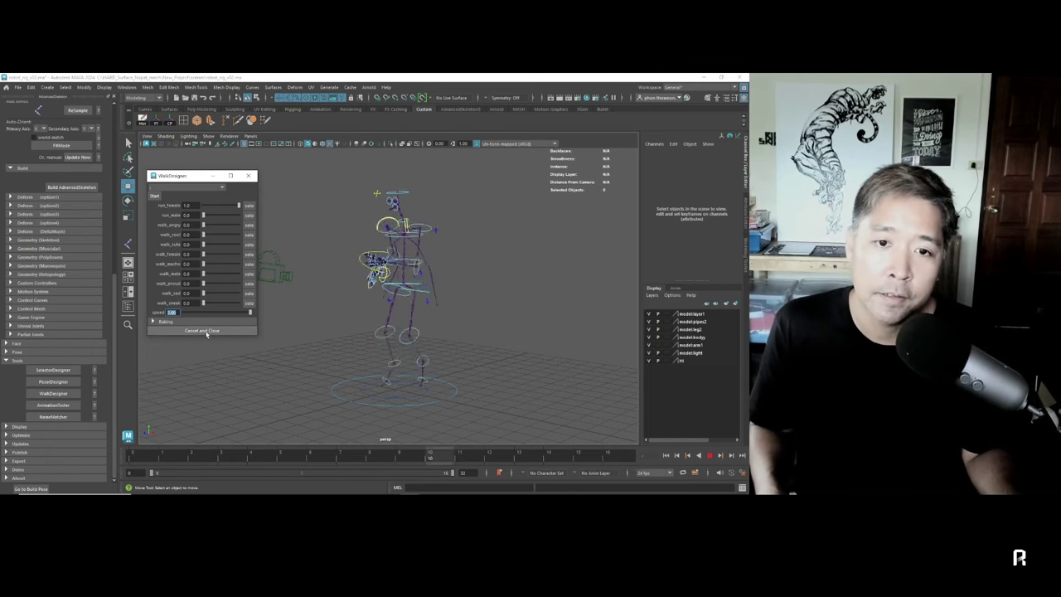
- Stop playback, cancel WalkDesigner without baking, and play the timeline with Alt+V
{"action": "left_click", "coordinate": [350, 336]}
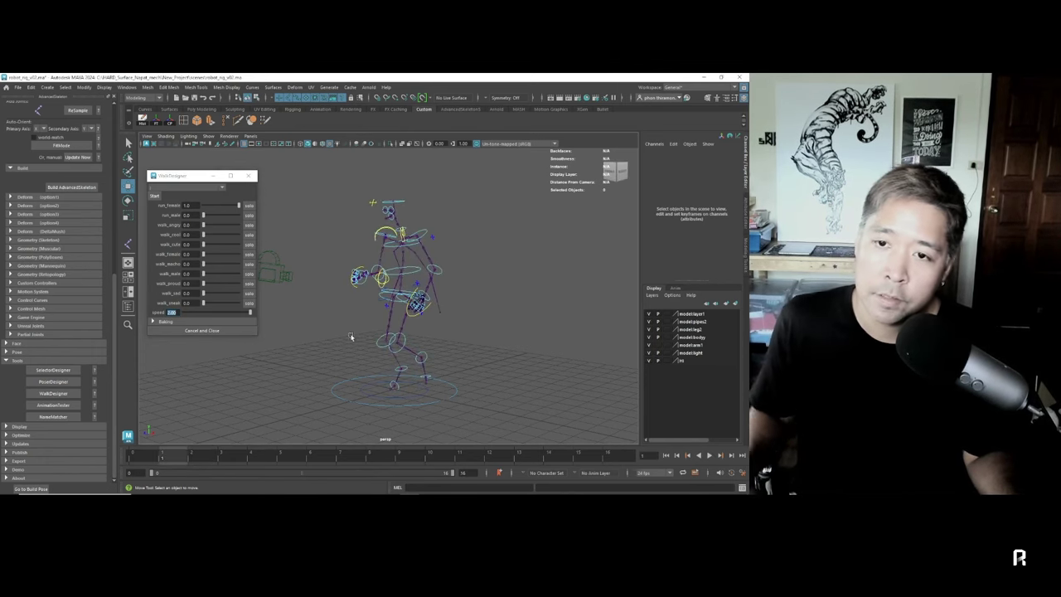
{"action": "left_click", "coordinate": [215, 326]}
{"action": "key", "text": "alt+v"}
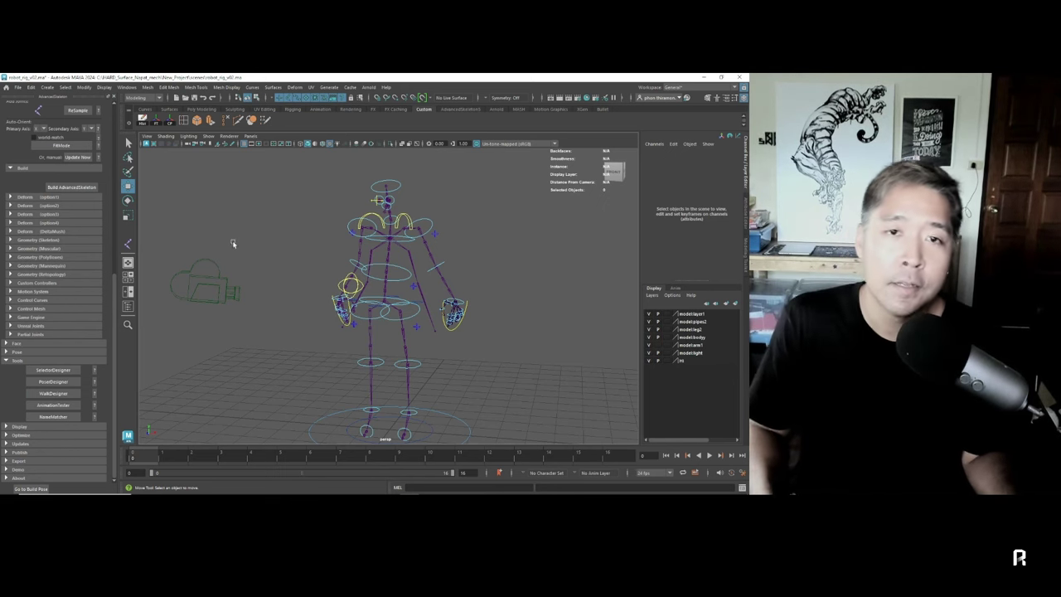
- Open symmetry.ma via File > Open Scene, choosing Don't Save for the rig scene
{"action": "left_click", "coordinate": [18, 87]}
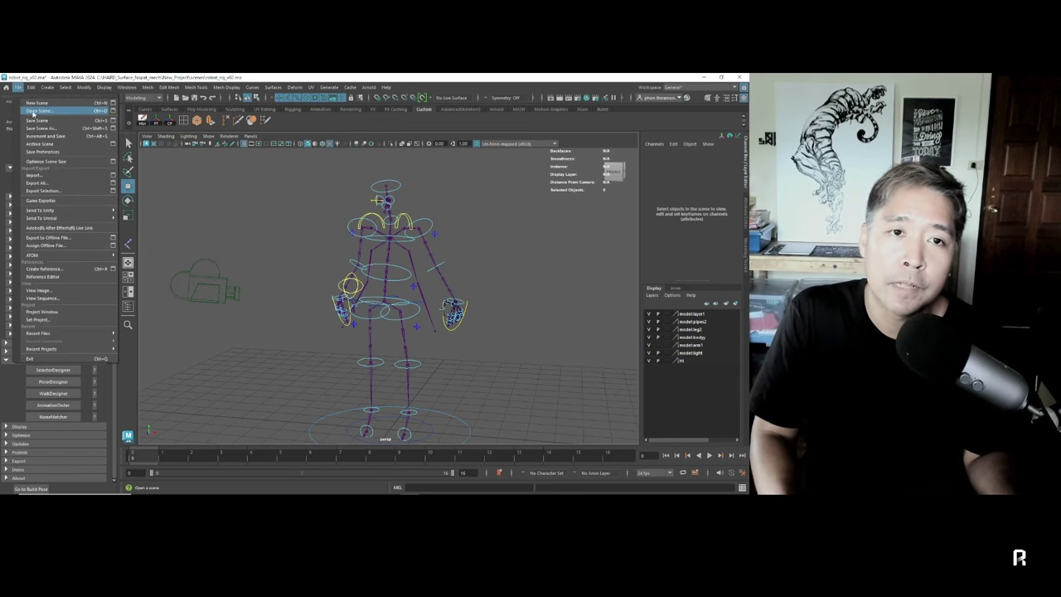
{"action": "left_click", "coordinate": [35, 115]}
{"action": "left_click", "coordinate": [139, 247]}
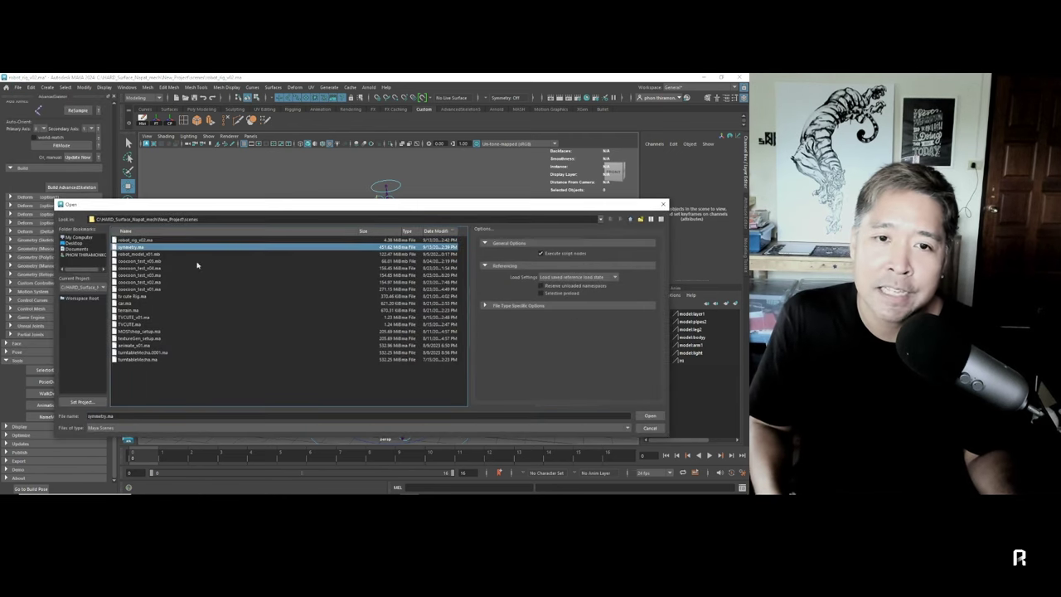
{"action": "left_click", "coordinate": [652, 417]}
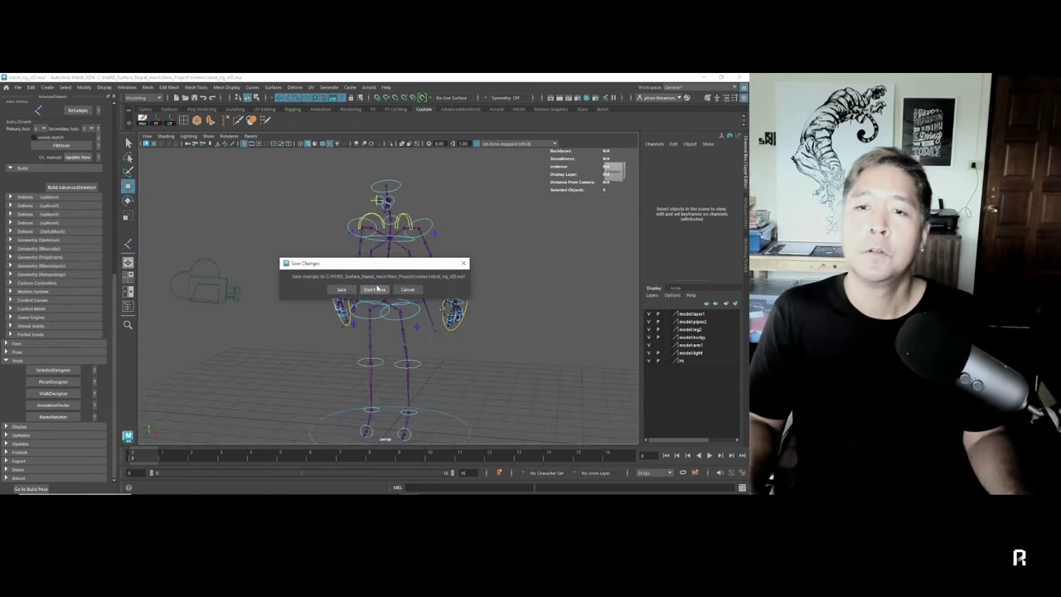
{"action": "left_click", "coordinate": [374, 289]}
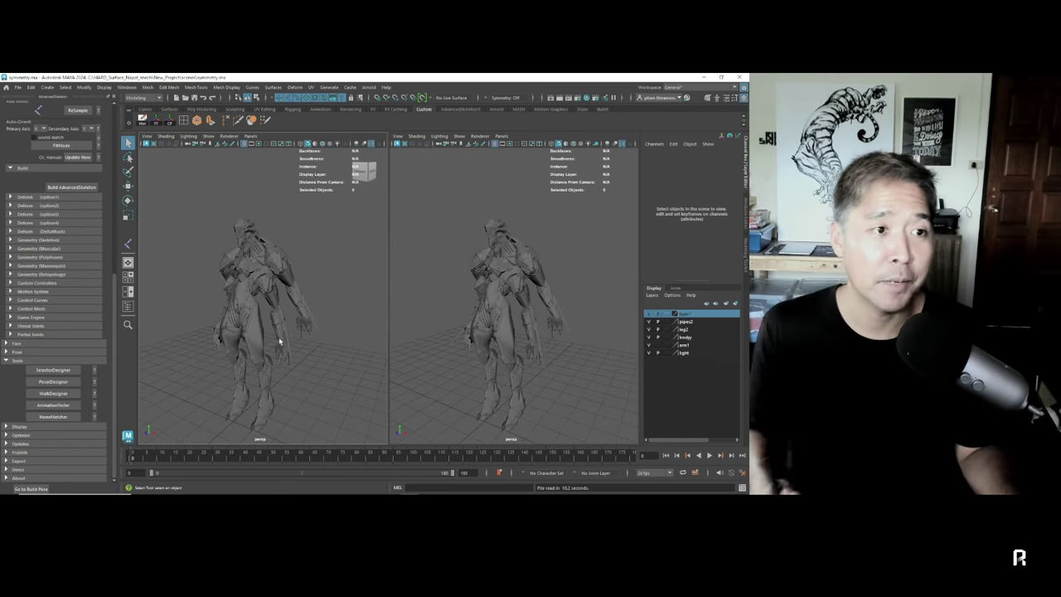
- Maximize the left perspective view and orbit around to see the mech's back
{"action": "left_click_drag", "start_coordinate": [378, 335], "coordinate": [321, 294], "text": "alt"}
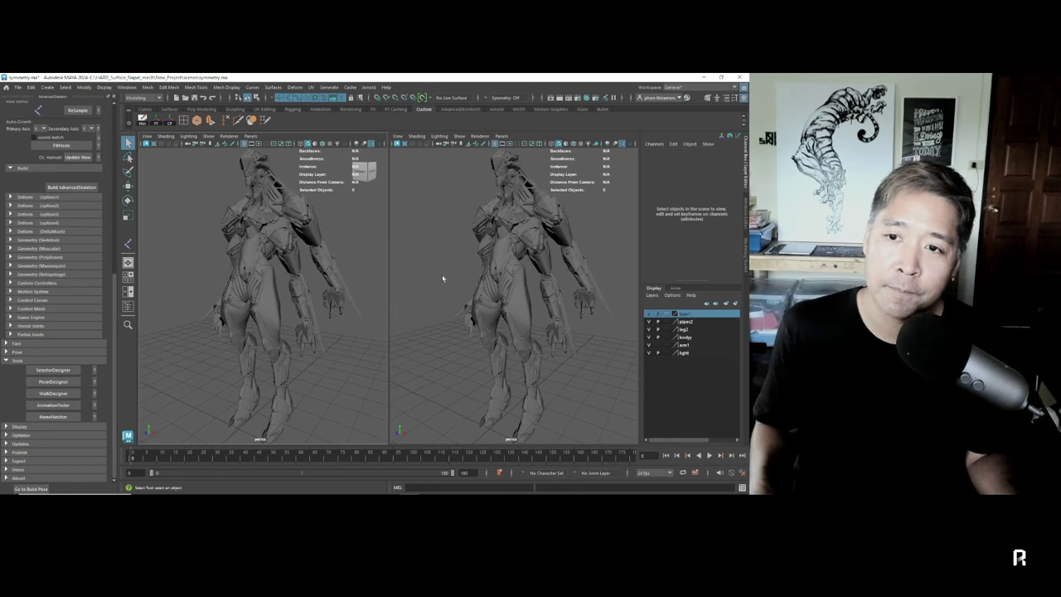
{"action": "key", "text": "space"}
{"action": "left_click_drag", "start_coordinate": [338, 300], "coordinate": [416, 308], "text": "alt"}
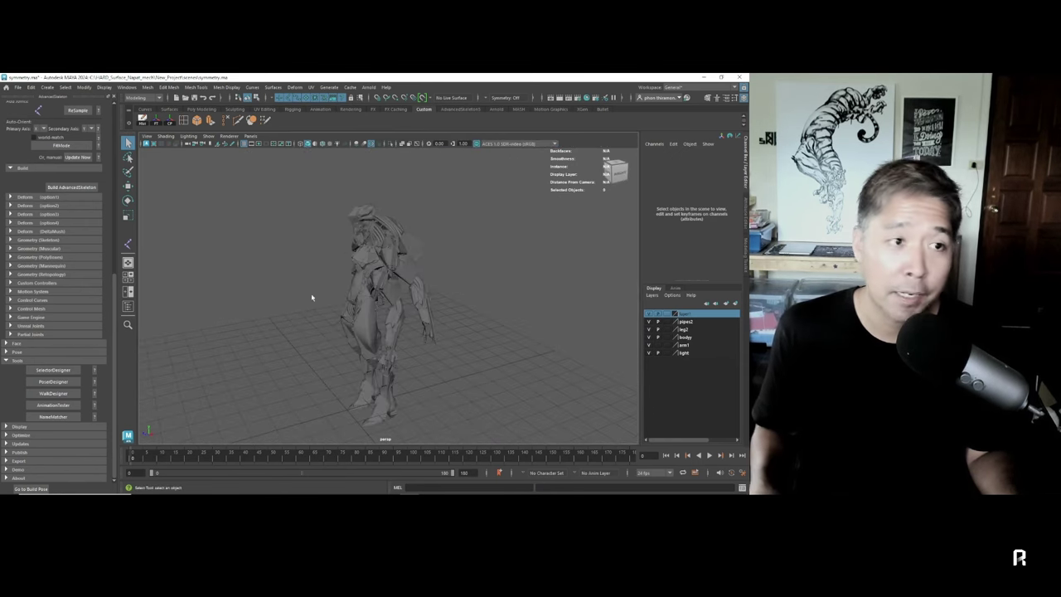
{"action": "mouse_move", "coordinate": [312, 297]}
{"action": "left_mouse_down", "text": "alt"}
{"action": "mouse_move", "coordinate": [478, 277]}
{"action": "mouse_move", "coordinate": [526, 291]}
{"action": "mouse_move", "coordinate": [375, 286]}
{"action": "mouse_move", "coordinate": [517, 279]}
{"action": "mouse_move", "coordinate": [492, 280]}
{"action": "left_mouse_up", "text": "alt"}
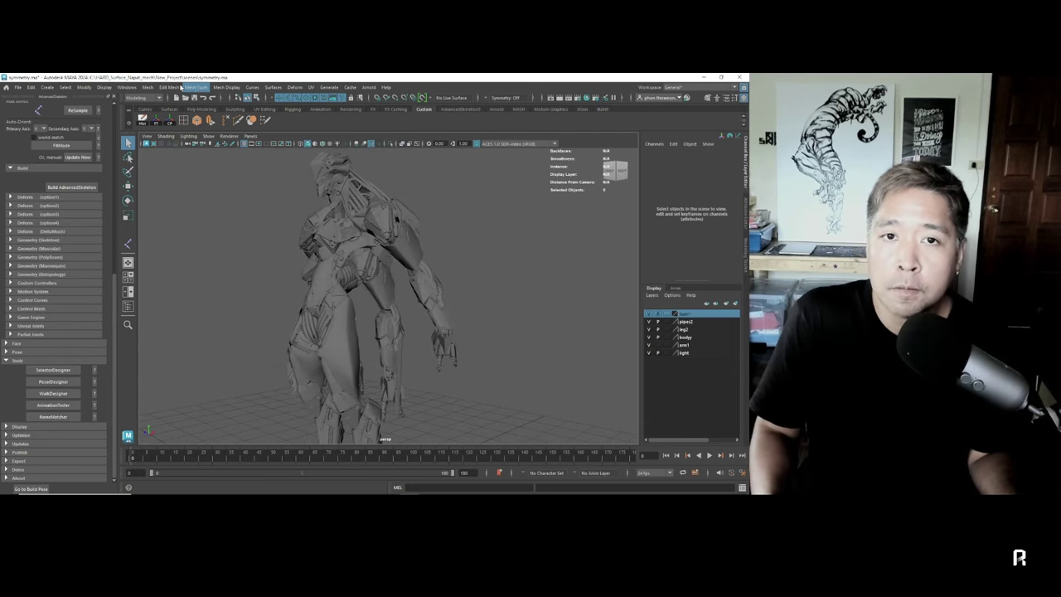
- Open the Outliner and pick several leg armour pieces, revealing handL_top_geo_grp in the list
{"action": "left_click", "coordinate": [127, 87]}
{"action": "left_click", "coordinate": [153, 184]}
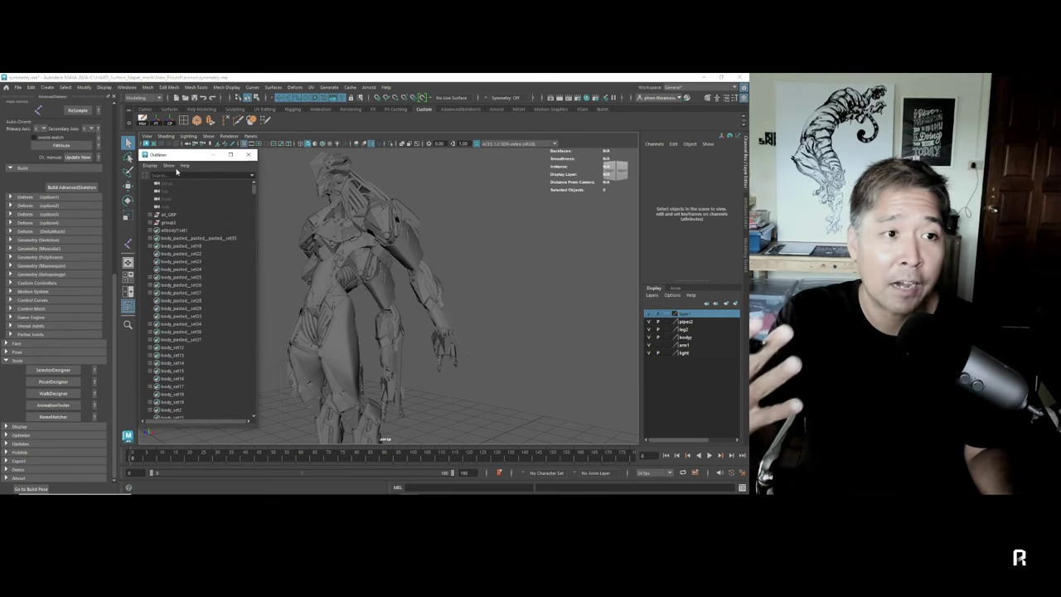
{"action": "scroll", "coordinate": [435, 291], "scroll_direction": "up", "scroll_amount": 2}
{"action": "scroll", "coordinate": [435, 291], "scroll_direction": "up", "scroll_amount": 3}
{"action": "left_click", "coordinate": [408, 347]}
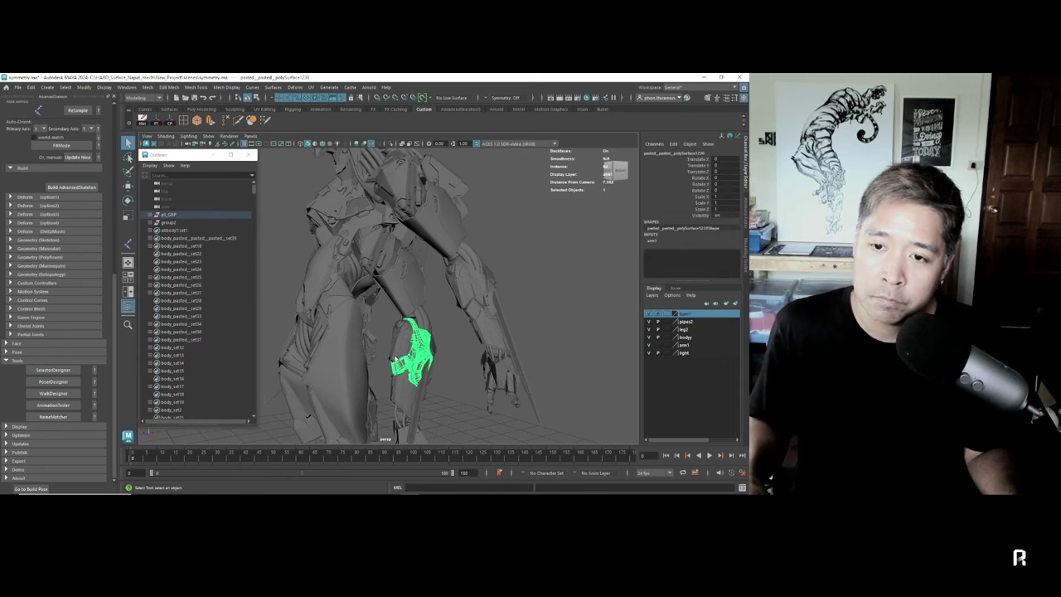
{"action": "left_click", "coordinate": [395, 359]}
{"action": "left_click_drag", "start_coordinate": [395, 359], "coordinate": [410, 269], "text": "alt"}
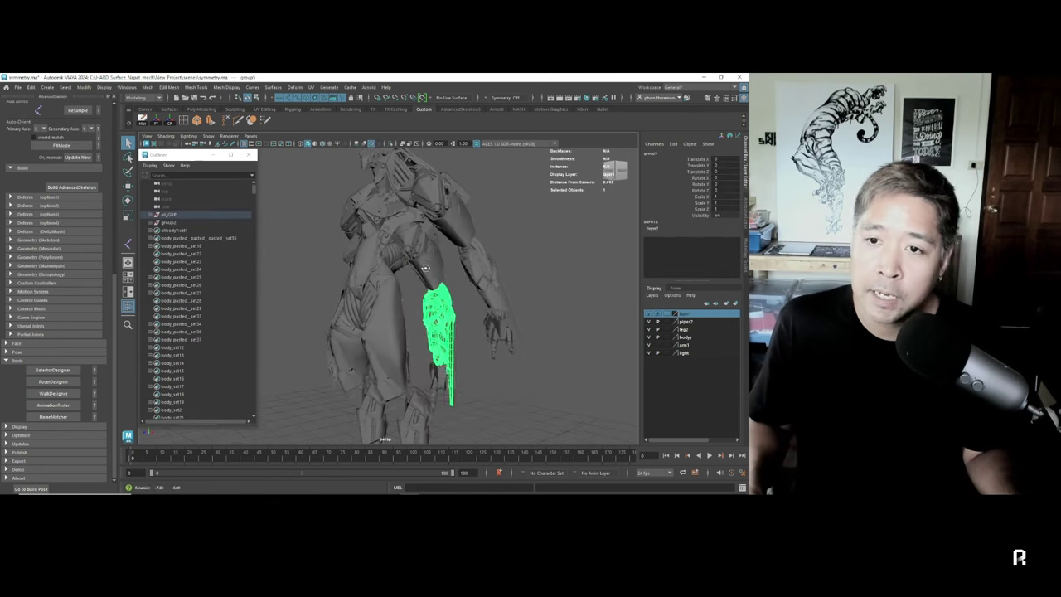
{"action": "left_click", "coordinate": [409, 269]}
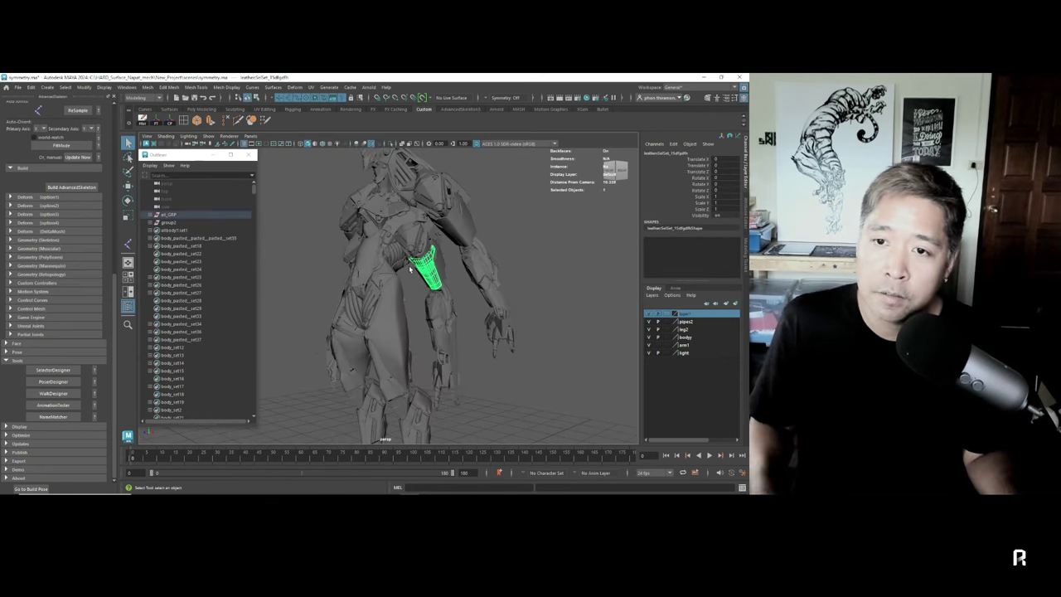
{"action": "left_click", "coordinate": [440, 378]}
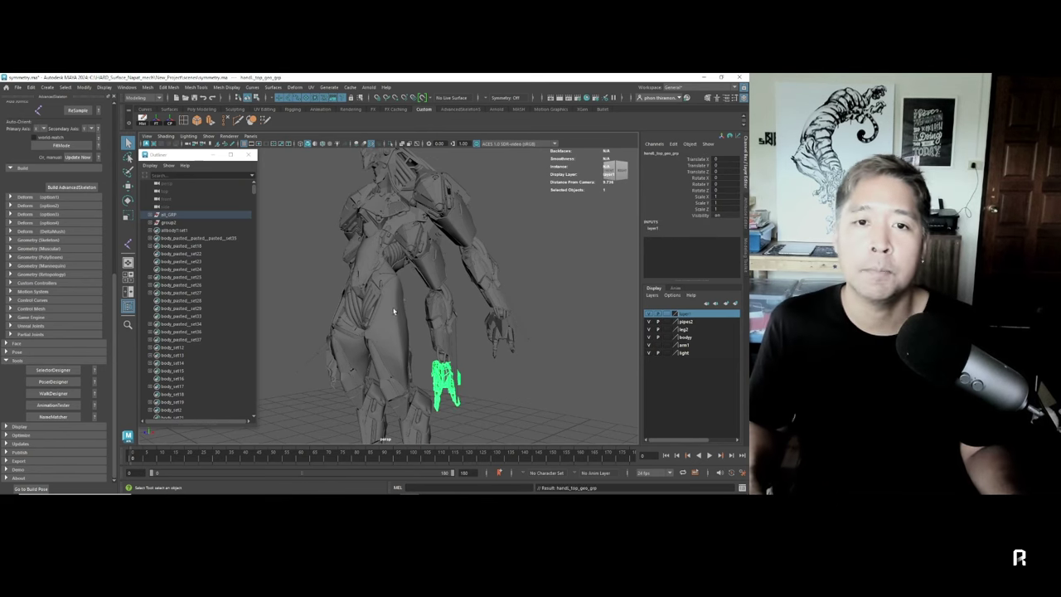
{"action": "key", "text": "f"}
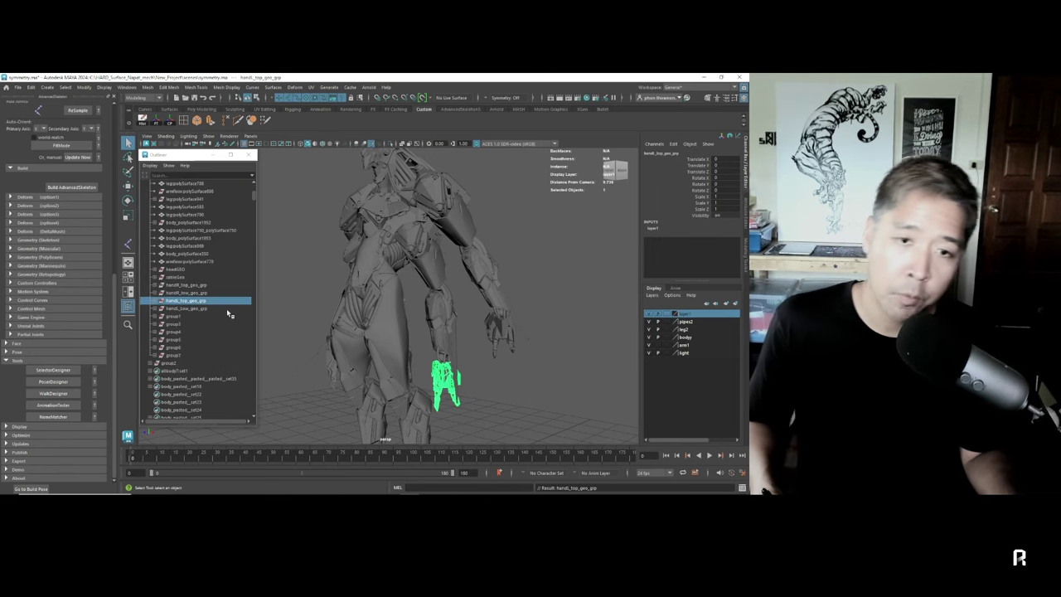
- Step through headGEO, group6, group5 and group4 in the Outliner to inspect each part
{"action": "left_click", "coordinate": [178, 357]}
{"action": "left_click", "coordinate": [174, 271], "text": "shift"}
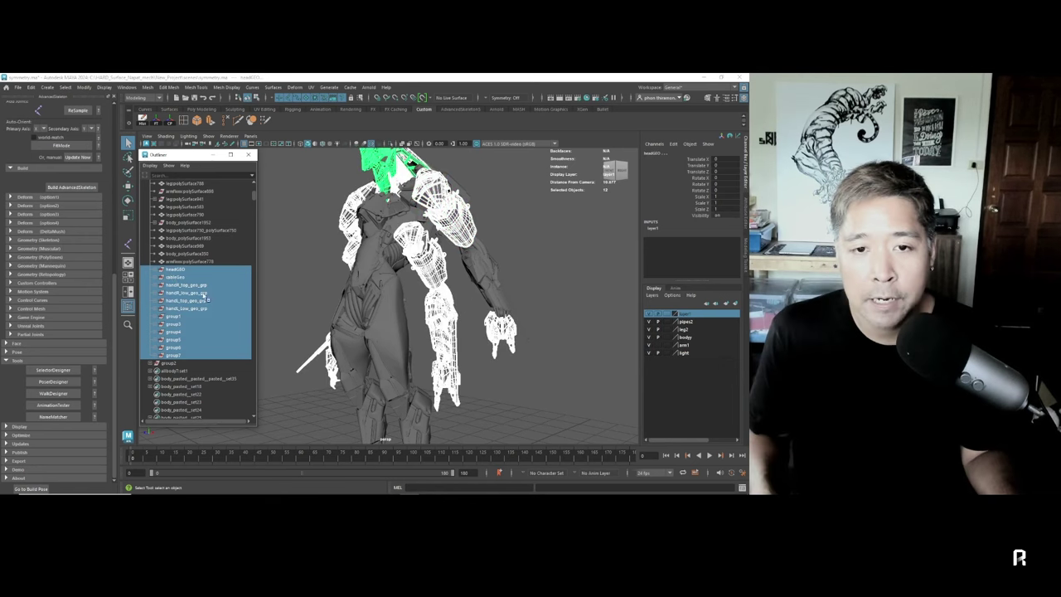
{"action": "mouse_move", "coordinate": [398, 298]}
{"action": "left_mouse_down", "text": "alt"}
{"action": "mouse_move", "coordinate": [486, 280]}
{"action": "mouse_move", "coordinate": [431, 282]}
{"action": "left_mouse_up", "text": "alt"}
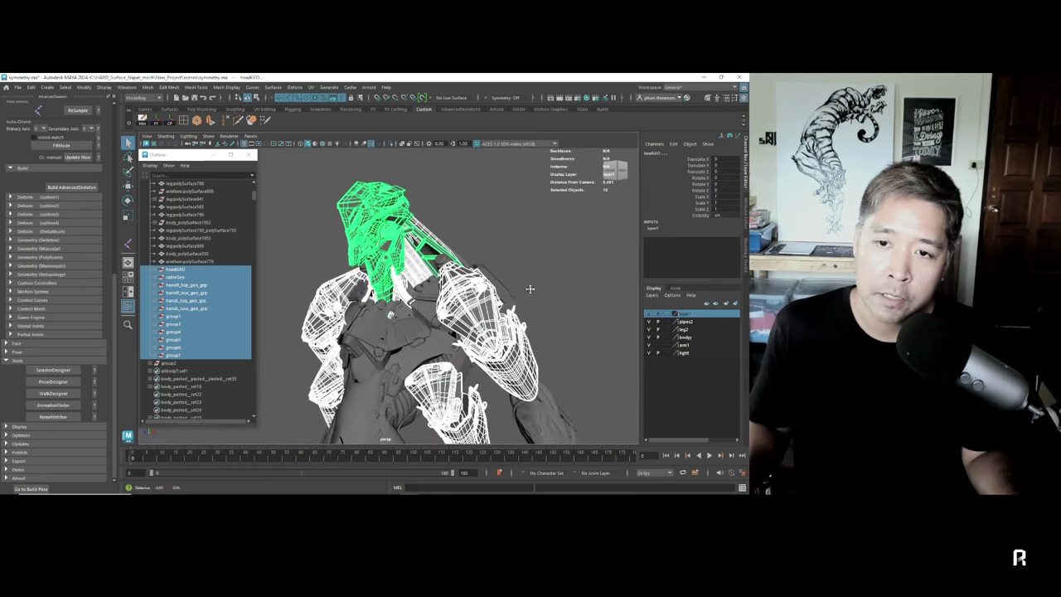
{"action": "left_click", "coordinate": [181, 355]}
{"action": "key", "text": "Up"}
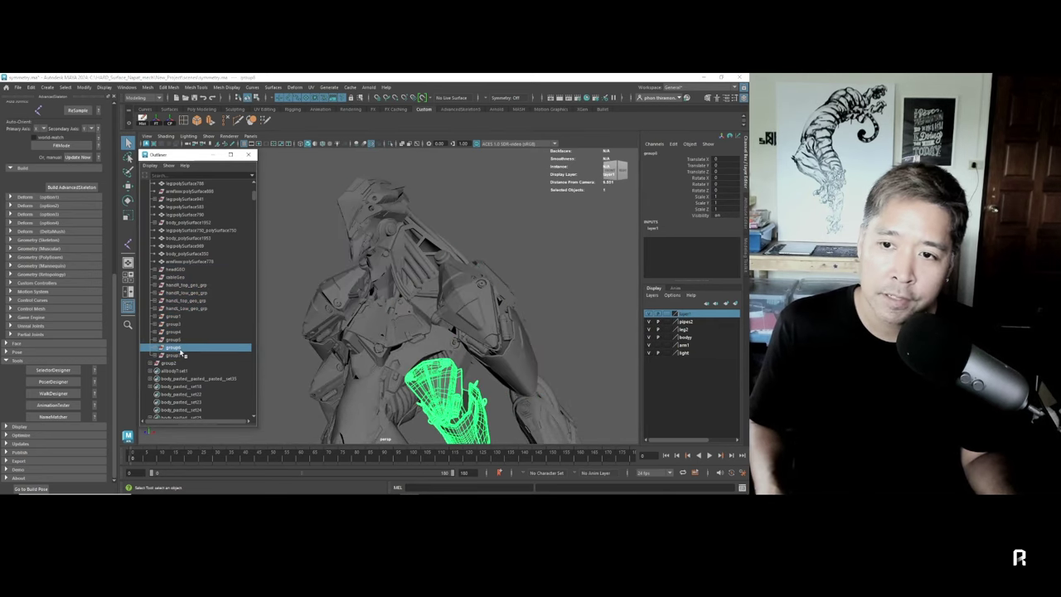
{"action": "left_click", "coordinate": [178, 342]}
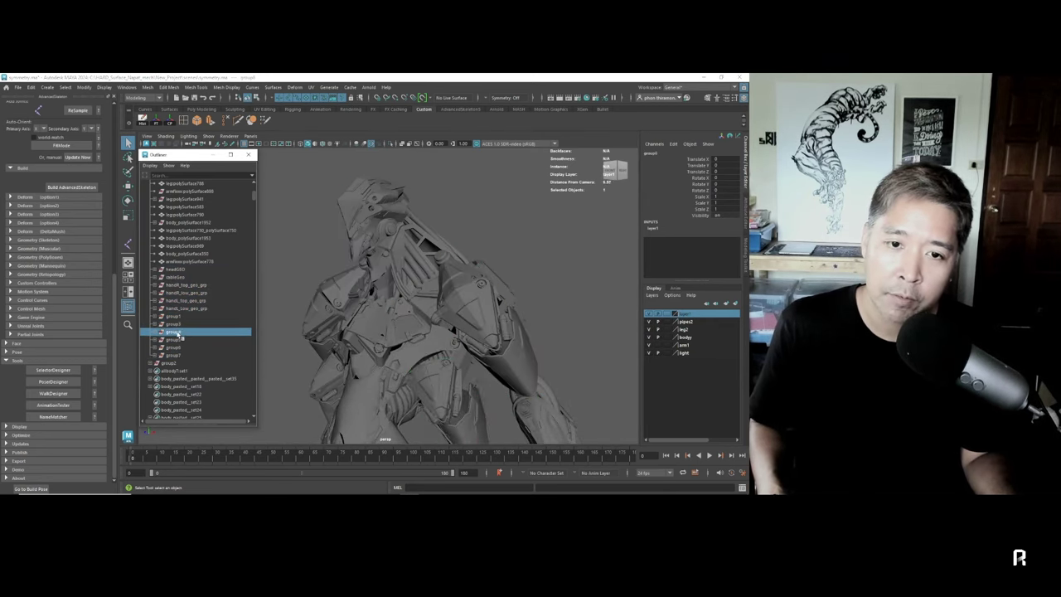
{"action": "left_click", "coordinate": [177, 317]}
{"action": "left_click_drag", "start_coordinate": [263, 294], "coordinate": [275, 288], "text": "alt"}
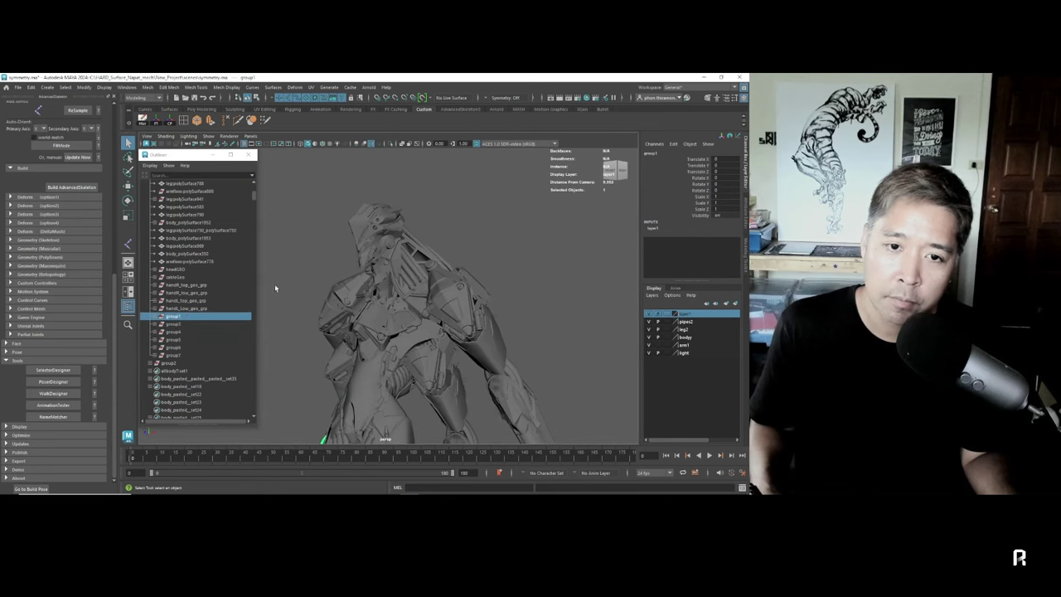
{"action": "left_click_drag", "start_coordinate": [368, 283], "coordinate": [396, 272], "text": "alt"}
{"action": "left_click", "coordinate": [176, 324]}
{"action": "left_click", "coordinate": [176, 333]}
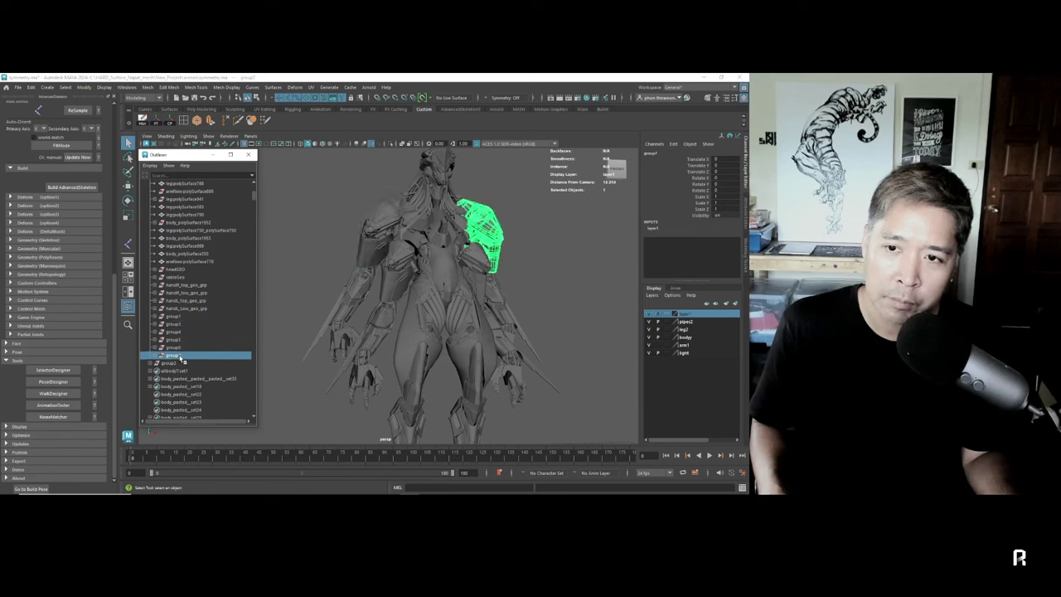
- Select only headGEO and orbit in close around the highlighted head
{"action": "left_click", "coordinate": [176, 271], "text": "shift"}
{"action": "left_click", "coordinate": [180, 271]}
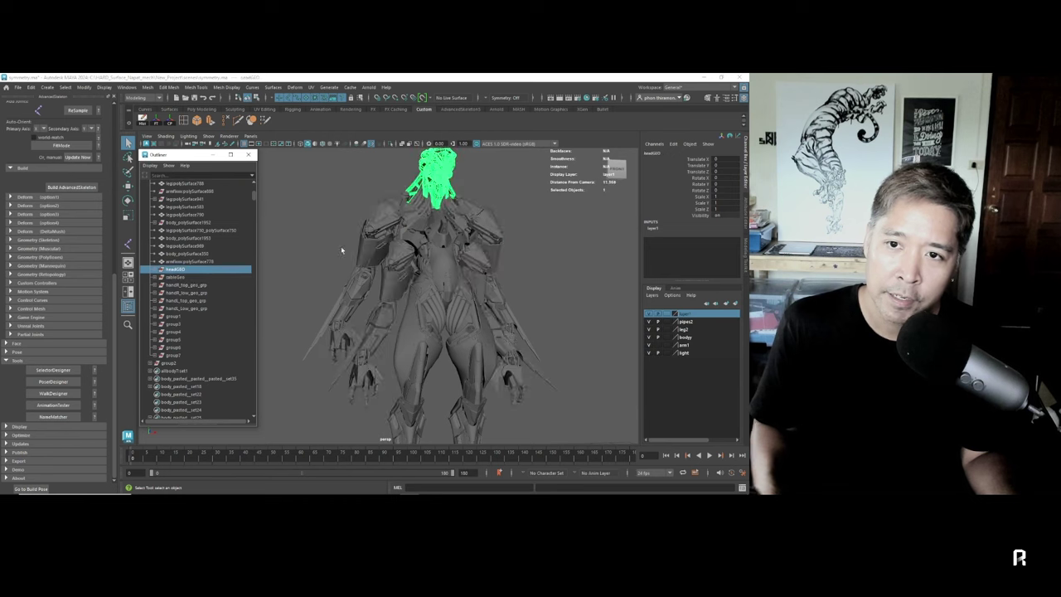
{"action": "mouse_move", "coordinate": [341, 250]}
{"action": "left_mouse_down", "text": "alt"}
{"action": "mouse_move", "coordinate": [390, 352]}
{"action": "mouse_move", "coordinate": [383, 387]}
{"action": "left_mouse_up", "text": "alt"}
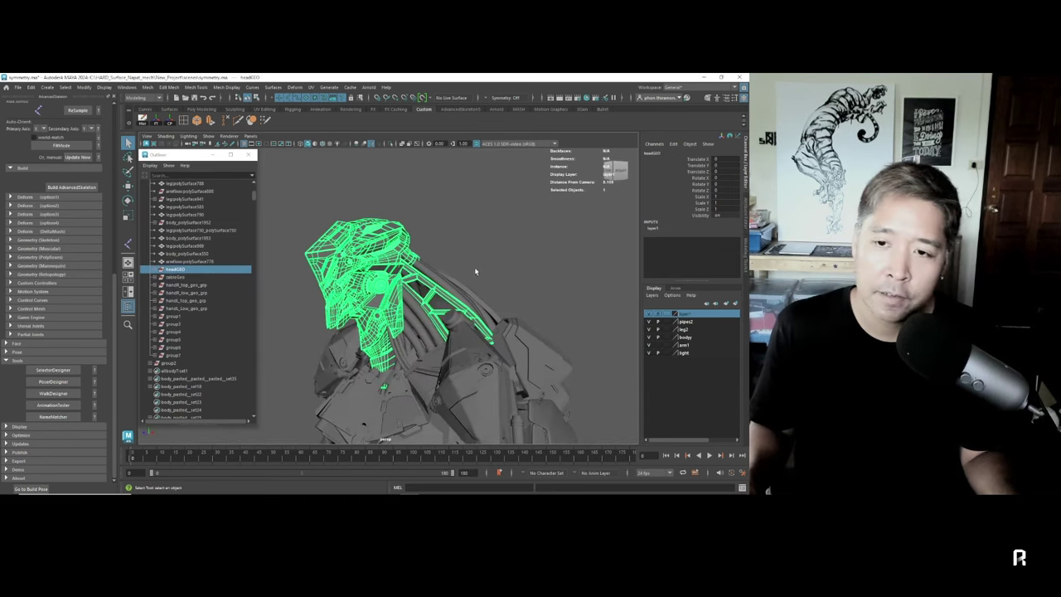
{"action": "left_click_drag", "start_coordinate": [475, 271], "coordinate": [442, 285], "text": "alt"}
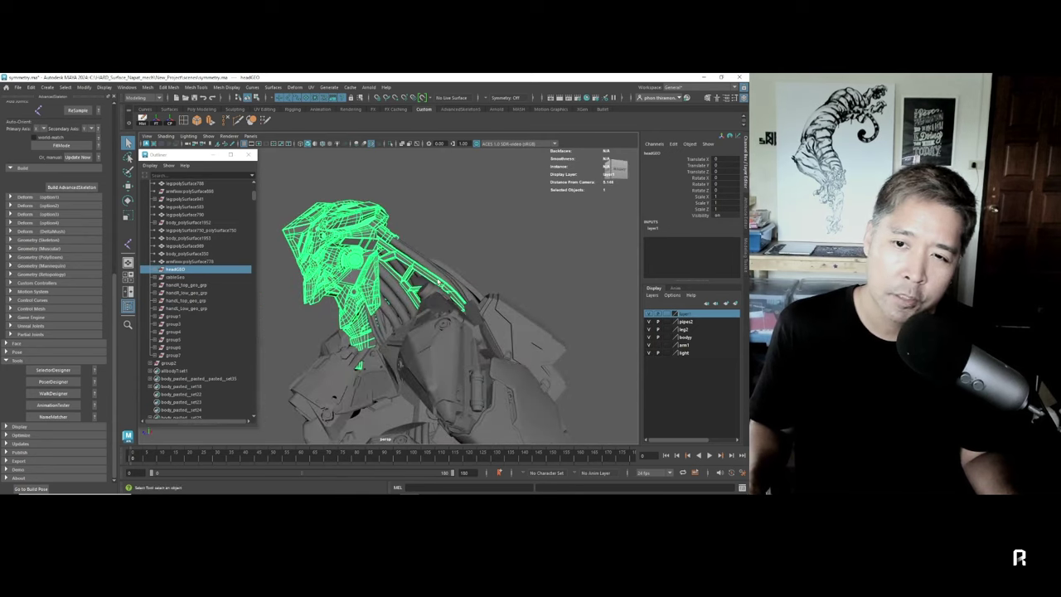
{"action": "left_click_drag", "start_coordinate": [443, 288], "coordinate": [461, 283], "text": "alt"}
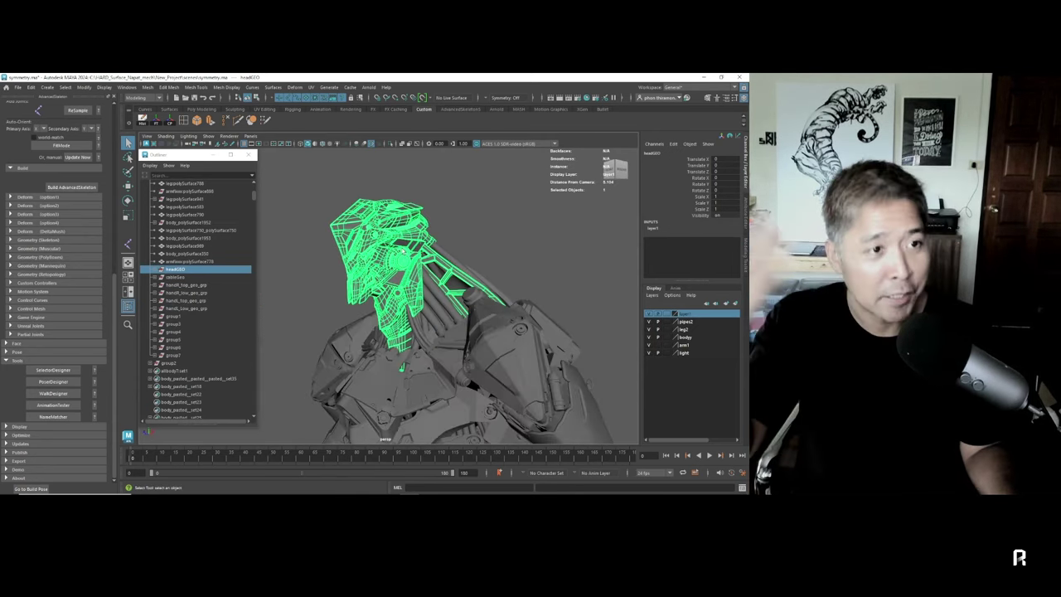
- Select cableGeo, isolate it with View Selected, and orbit closer to the cable bundle
{"action": "left_click", "coordinate": [184, 277]}
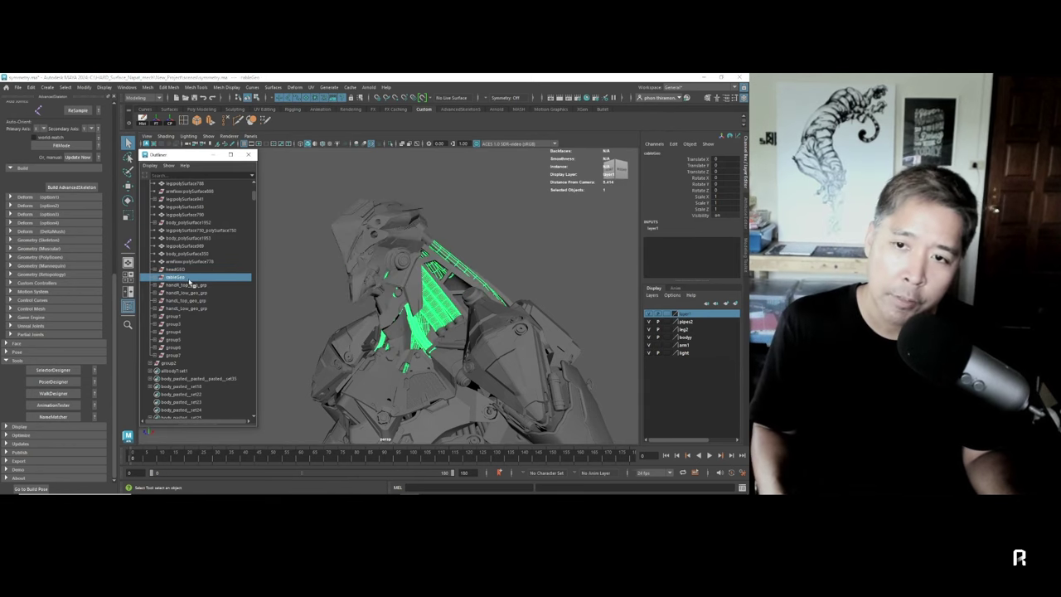
{"action": "mouse_move", "coordinate": [390, 286]}
{"action": "left_mouse_down", "text": "alt"}
{"action": "mouse_move", "coordinate": [422, 283]}
{"action": "mouse_move", "coordinate": [387, 282]}
{"action": "left_mouse_up", "text": "alt"}
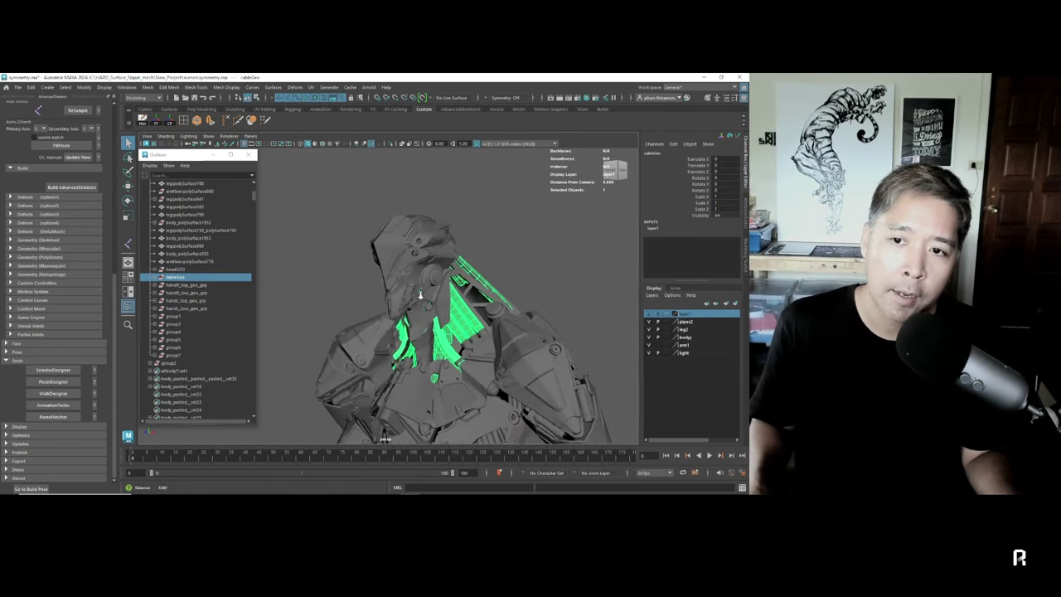
{"action": "left_click", "coordinate": [185, 286]}
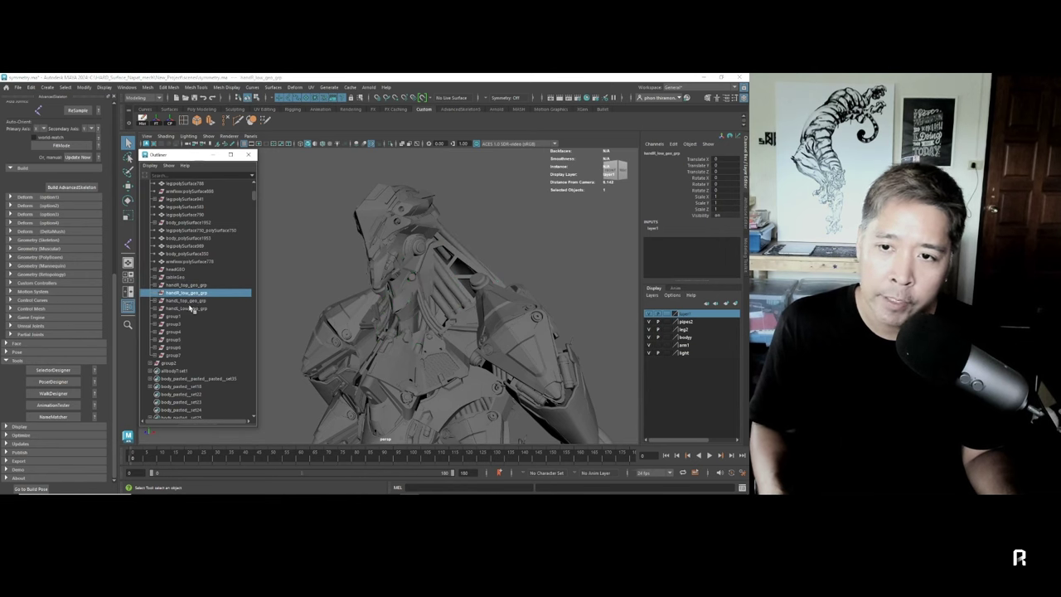
{"action": "left_click_drag", "start_coordinate": [390, 282], "coordinate": [357, 282], "text": "alt"}
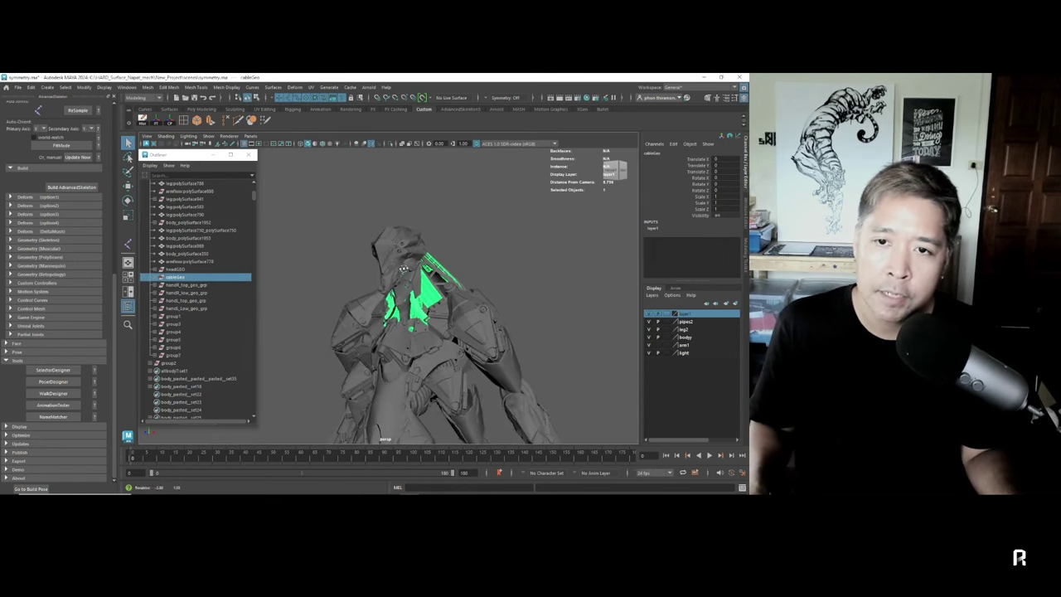
{"action": "left_click", "coordinate": [208, 136]}
{"action": "left_click", "coordinate": [315, 150]}
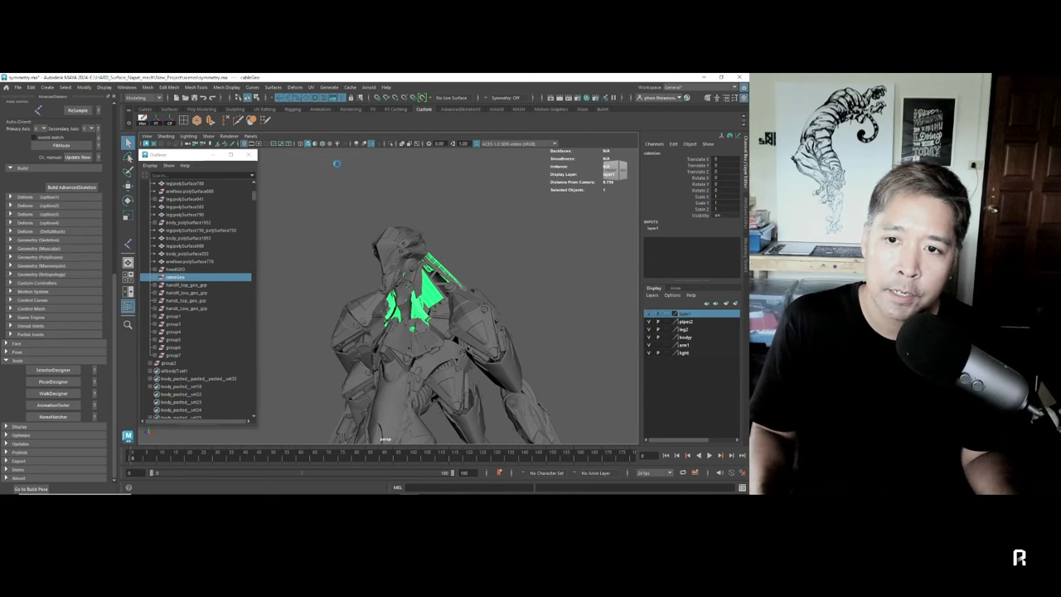
{"action": "left_click", "coordinate": [452, 206]}
{"action": "left_click_drag", "start_coordinate": [451, 206], "coordinate": [505, 277], "text": "alt"}
{"action": "mouse_move", "coordinate": [505, 277]}
{"action": "right_mouse_down", "text": "alt"}
{"action": "mouse_move", "coordinate": [551, 300]}
{"action": "mouse_move", "coordinate": [528, 293]}
{"action": "right_mouse_up", "text": "alt"}
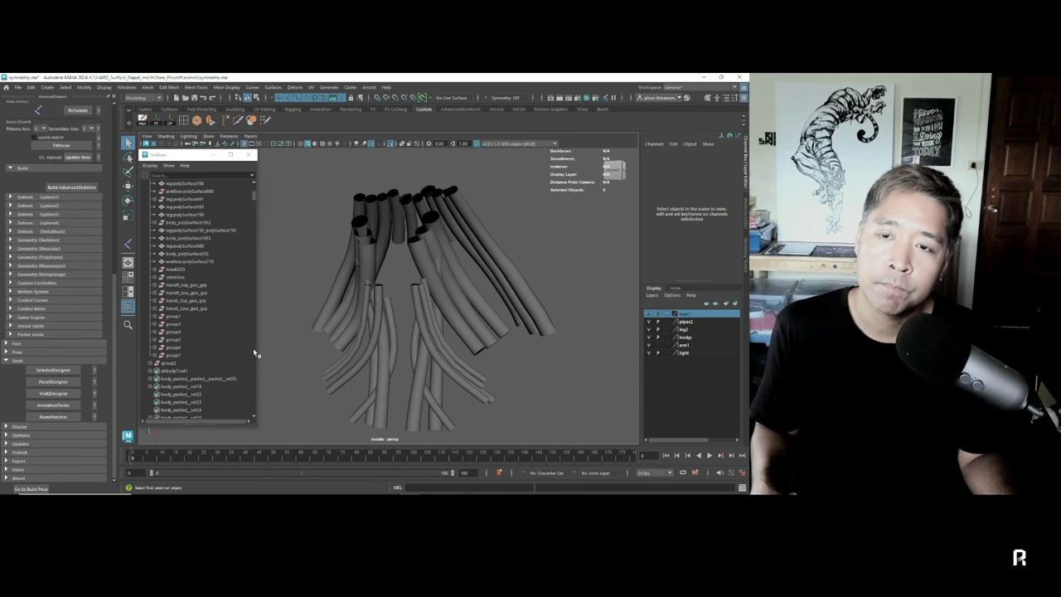
- Turn off isolation, then select headGEO through group7 and hide them with Ctrl+H
{"action": "left_click", "coordinate": [208, 135]}
{"action": "mouse_move", "coordinate": [232, 150]}
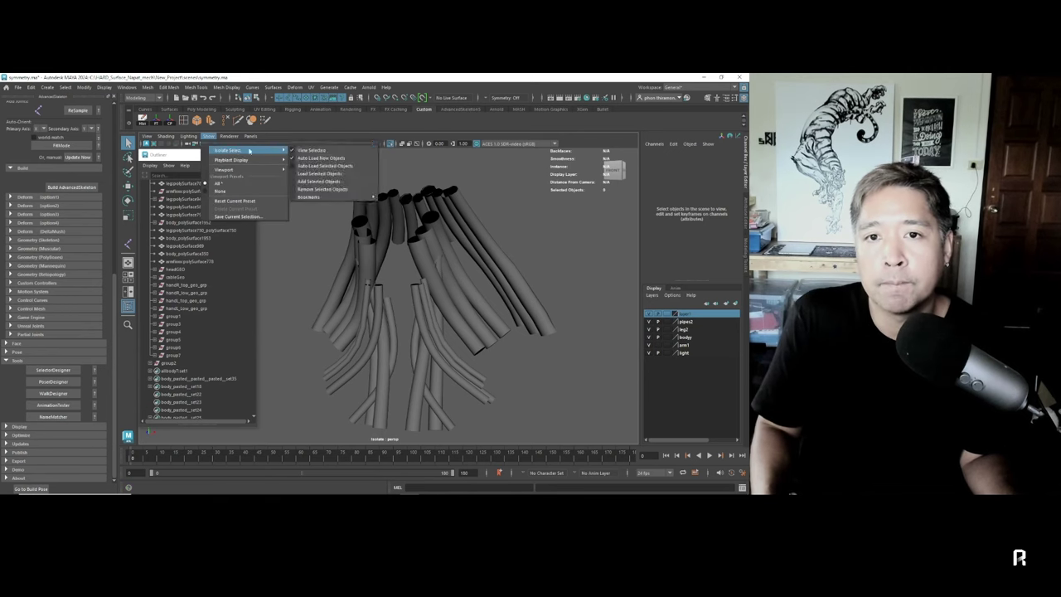
{"action": "left_click", "coordinate": [311, 150]}
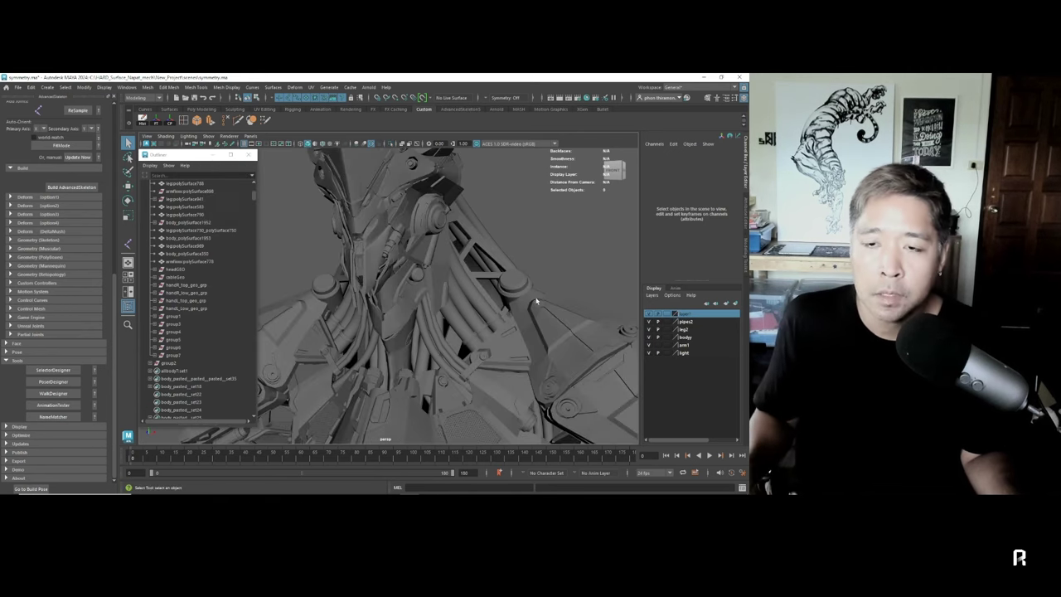
{"action": "scroll", "coordinate": [389, 283], "scroll_direction": "down", "scroll_amount": 5}
{"action": "left_click", "coordinate": [179, 270]}
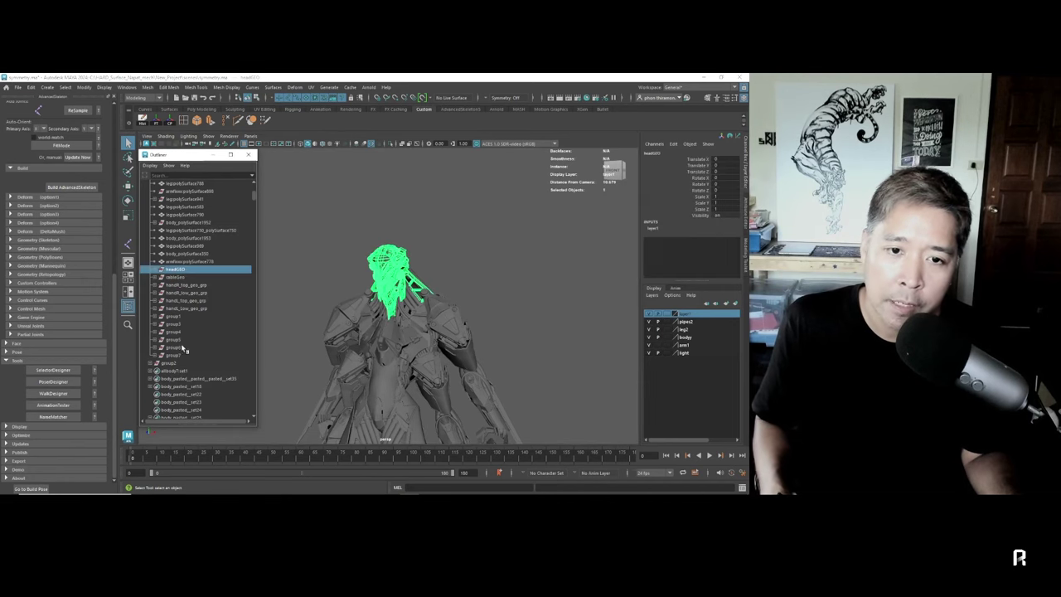
{"action": "left_click", "coordinate": [184, 355], "text": "shift"}
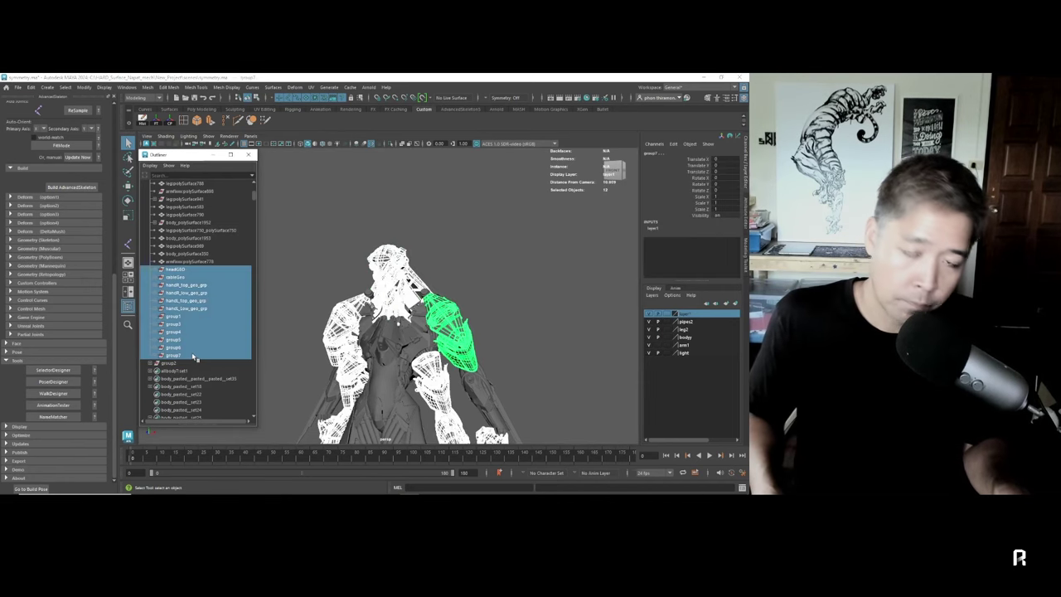
{"action": "key", "text": "ctrl+h"}
{"action": "mouse_move", "coordinate": [462, 277]}
{"action": "left_mouse_down", "text": "alt"}
{"action": "mouse_move", "coordinate": [483, 265]}
{"action": "mouse_move", "coordinate": [455, 278]}
{"action": "left_mouse_up", "text": "alt"}
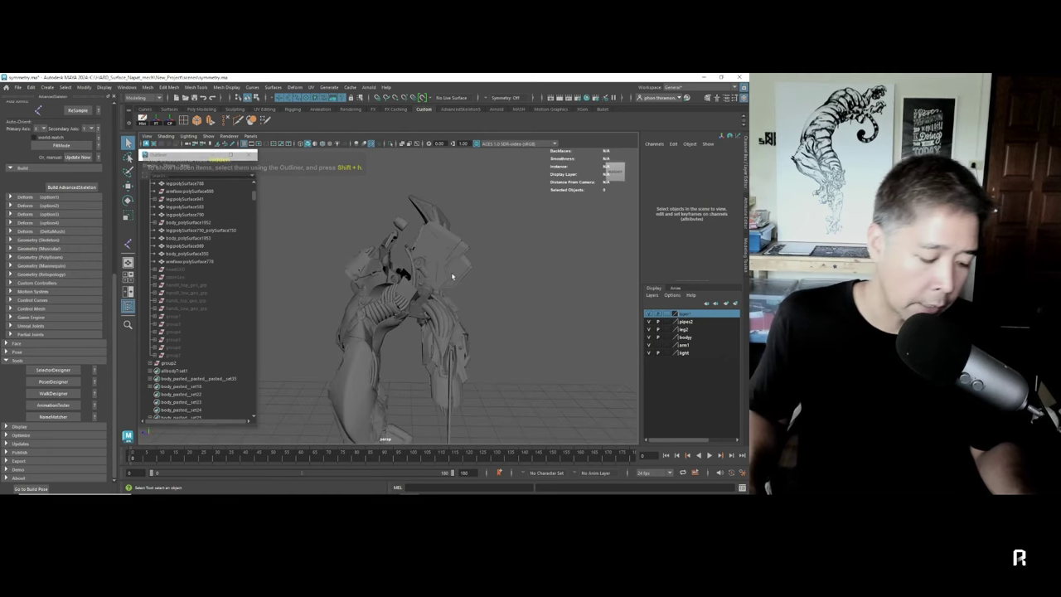
- Switch to the gradient background with Alt+B and turn off the ground grid
{"action": "key", "text": "alt+b"}
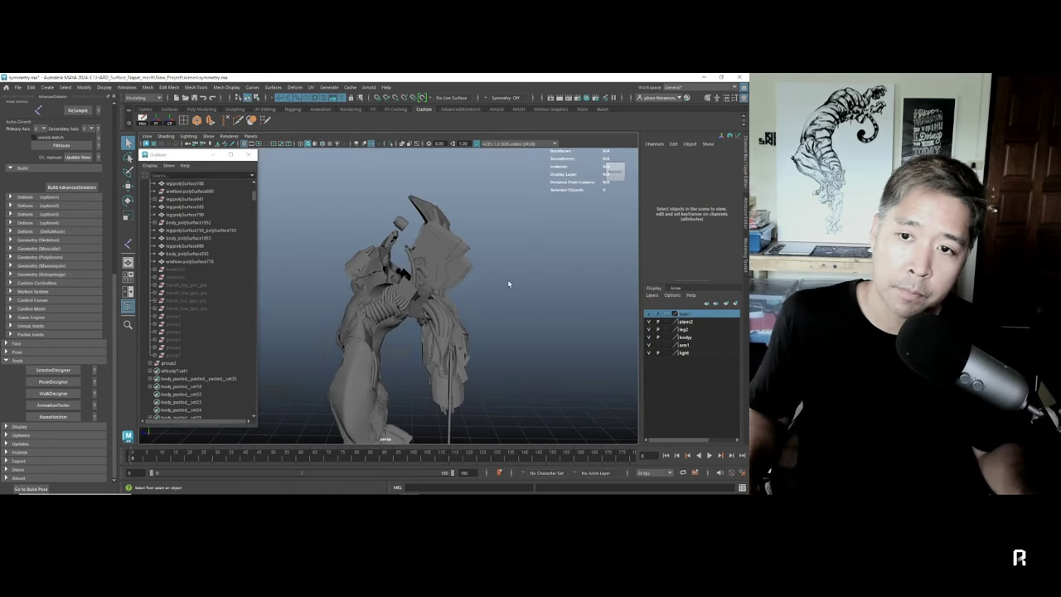
{"action": "left_click_drag", "start_coordinate": [508, 284], "coordinate": [431, 249], "text": "alt"}
{"action": "scroll", "coordinate": [363, 205], "scroll_direction": "up", "scroll_amount": 5}
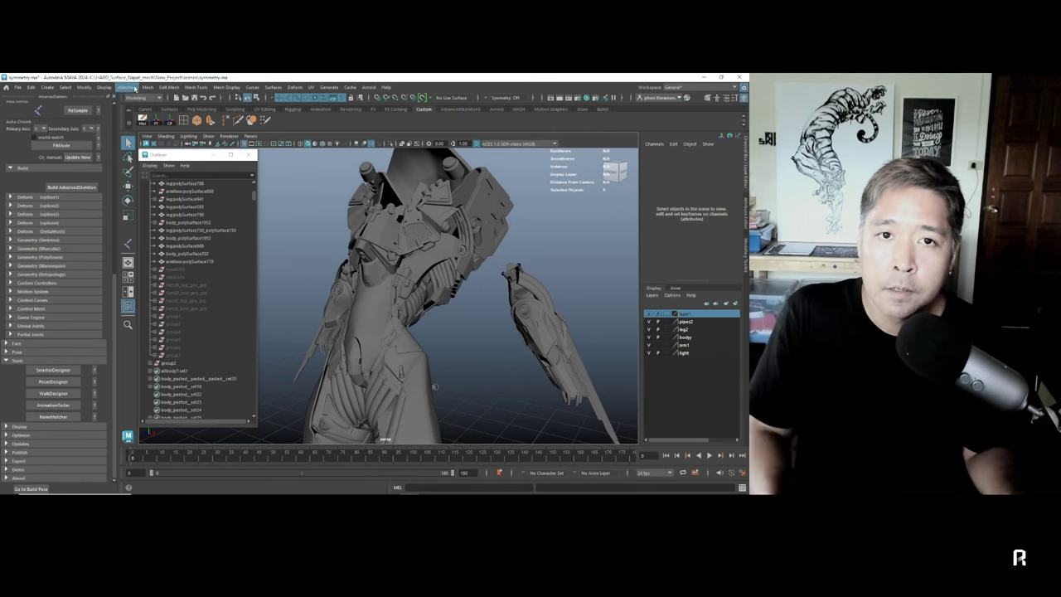
{"action": "left_click", "coordinate": [135, 87]}
{"action": "left_click", "coordinate": [114, 111]}
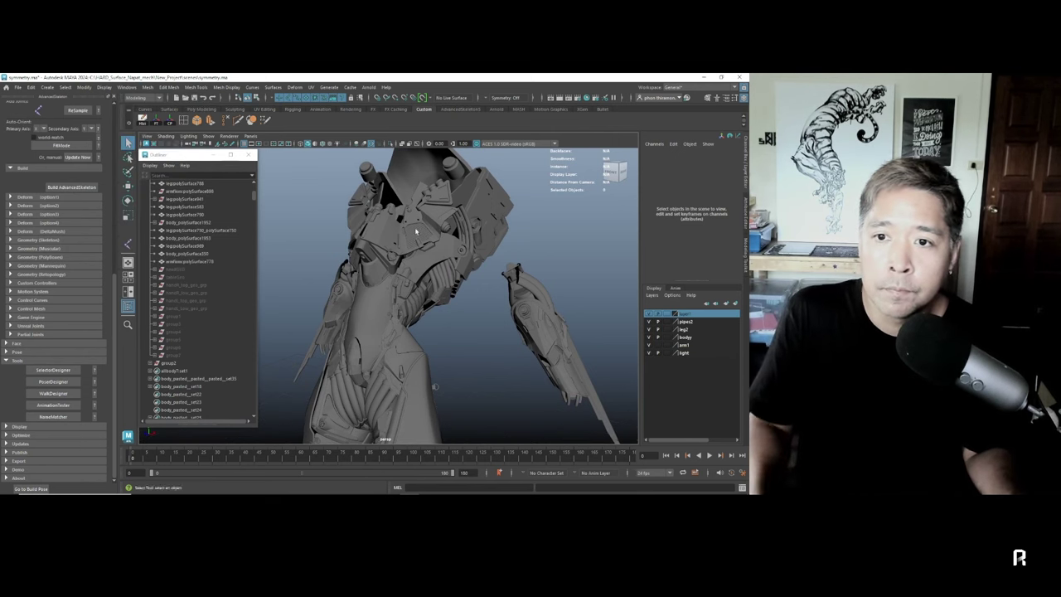
- Close in on one boot and select a boot armour panel
{"action": "mouse_move", "coordinate": [390, 249]}
{"action": "left_mouse_down", "text": "alt"}
{"action": "mouse_move", "coordinate": [463, 286]}
{"action": "mouse_move", "coordinate": [435, 321]}
{"action": "left_mouse_up", "text": "alt"}
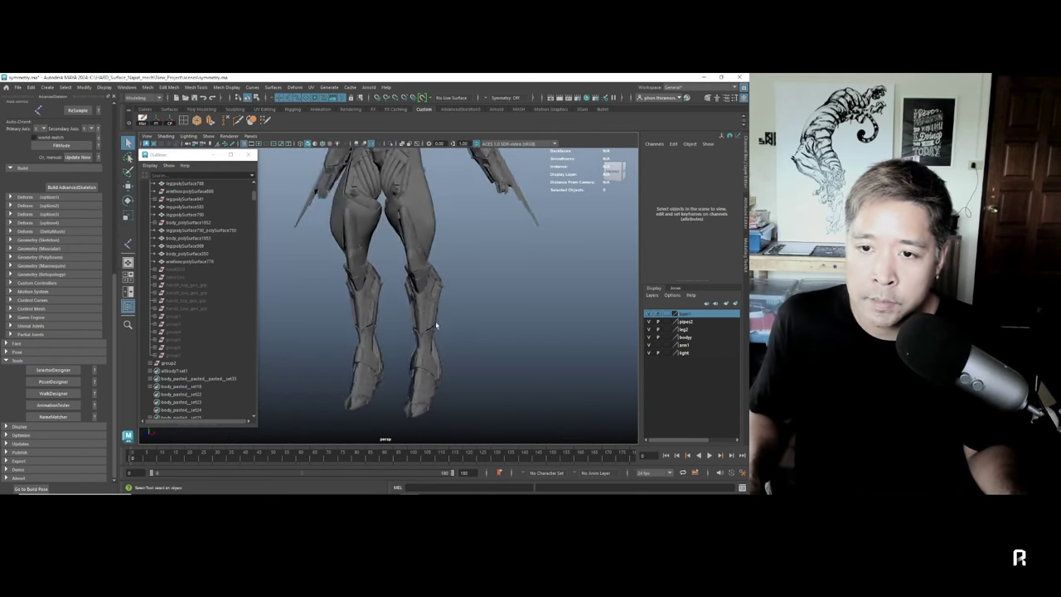
{"action": "right_click_drag", "start_coordinate": [435, 321], "coordinate": [482, 293], "text": "alt"}
{"action": "scroll", "coordinate": [464, 290], "scroll_direction": "up", "scroll_amount": 3}
{"action": "mouse_move", "coordinate": [465, 290]}
{"action": "left_mouse_down", "text": "alt"}
{"action": "mouse_move", "coordinate": [454, 283]}
{"action": "mouse_move", "coordinate": [444, 318]}
{"action": "left_mouse_up", "text": "alt"}
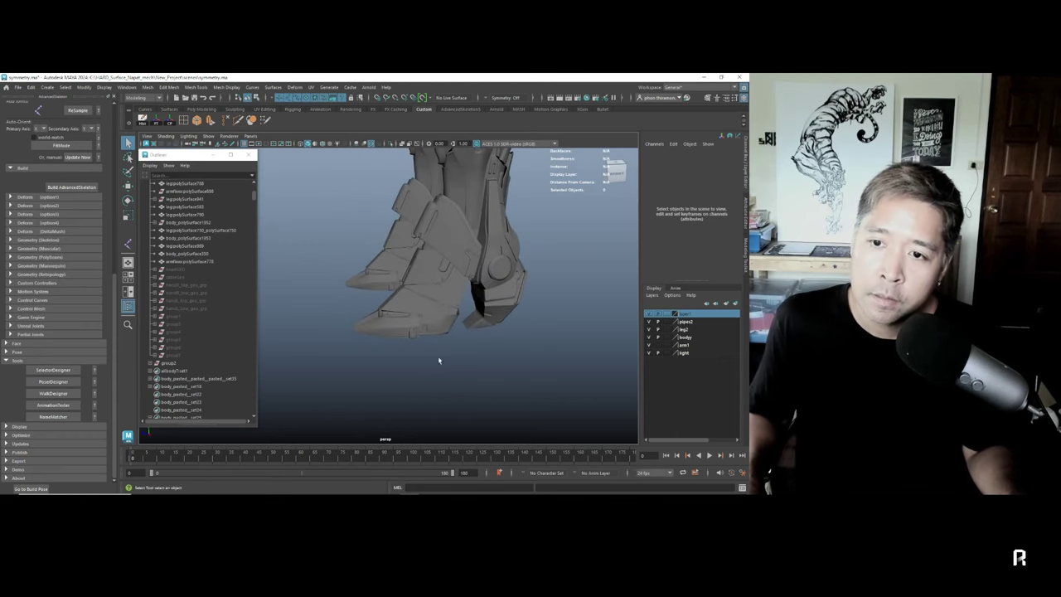
{"action": "left_click", "coordinate": [425, 282]}
{"action": "left_click_drag", "start_coordinate": [424, 282], "coordinate": [448, 317], "text": "alt"}
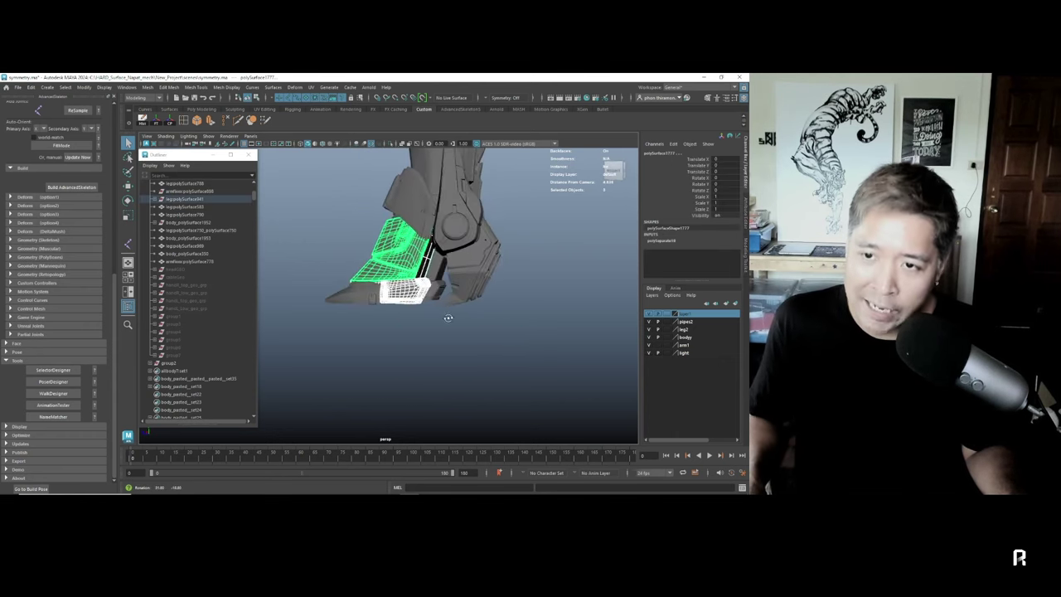
- Switch to the side view, marquee-select the boot and ankle parts, and frame them
{"action": "left_click_drag", "start_coordinate": [449, 317], "coordinate": [497, 327], "text": "alt"}
{"action": "key", "text": "space"}
{"action": "left_click", "coordinate": [530, 284]}
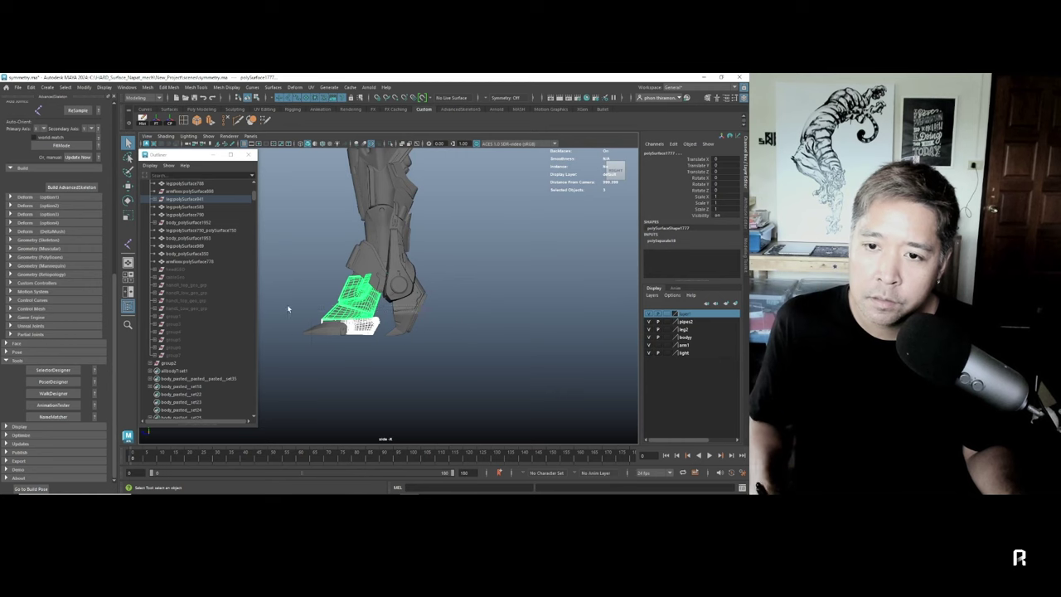
{"action": "key", "text": "space"}
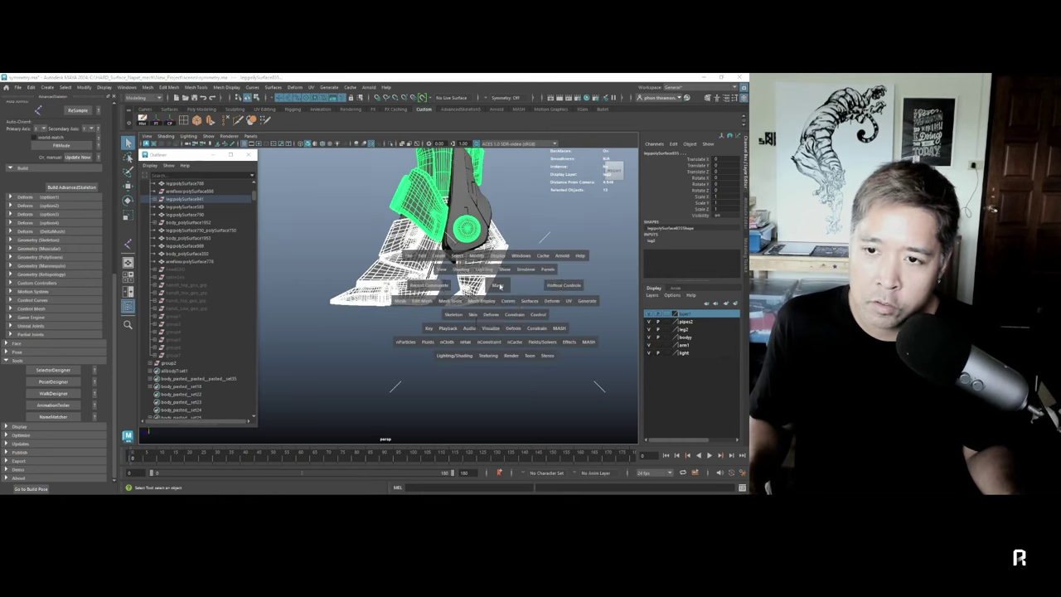
{"action": "left_click", "coordinate": [509, 286]}
{"action": "left_click", "coordinate": [480, 382]}
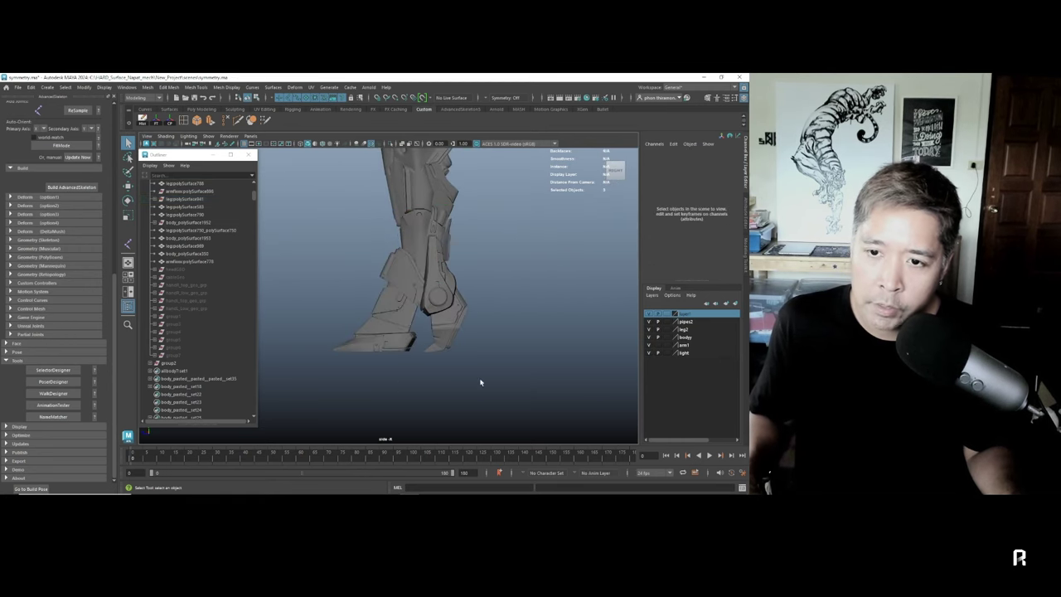
{"action": "left_click_drag", "start_coordinate": [320, 320], "coordinate": [320, 318]}
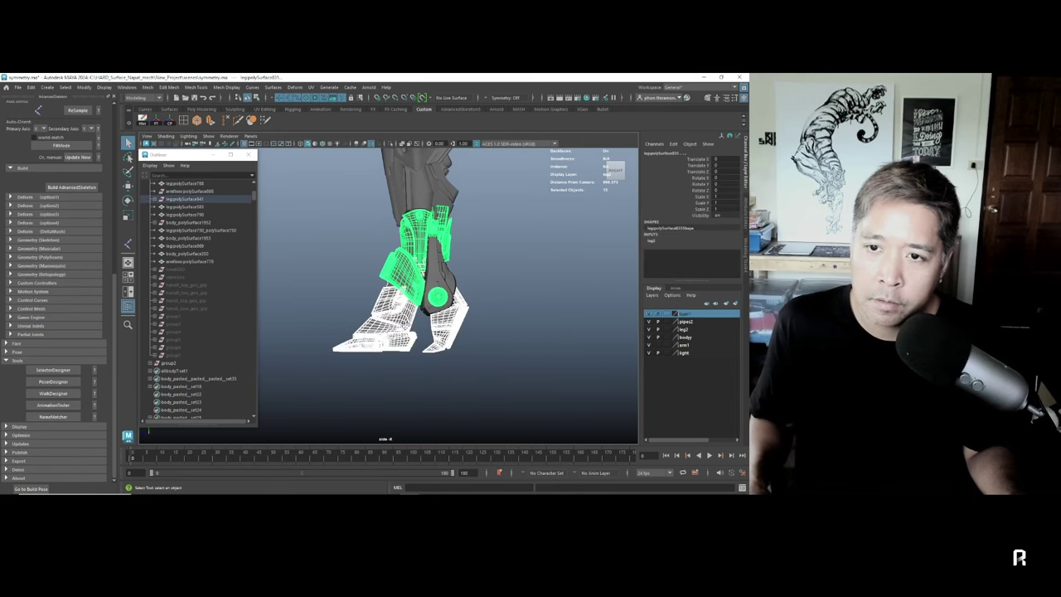
{"action": "key", "text": "f"}
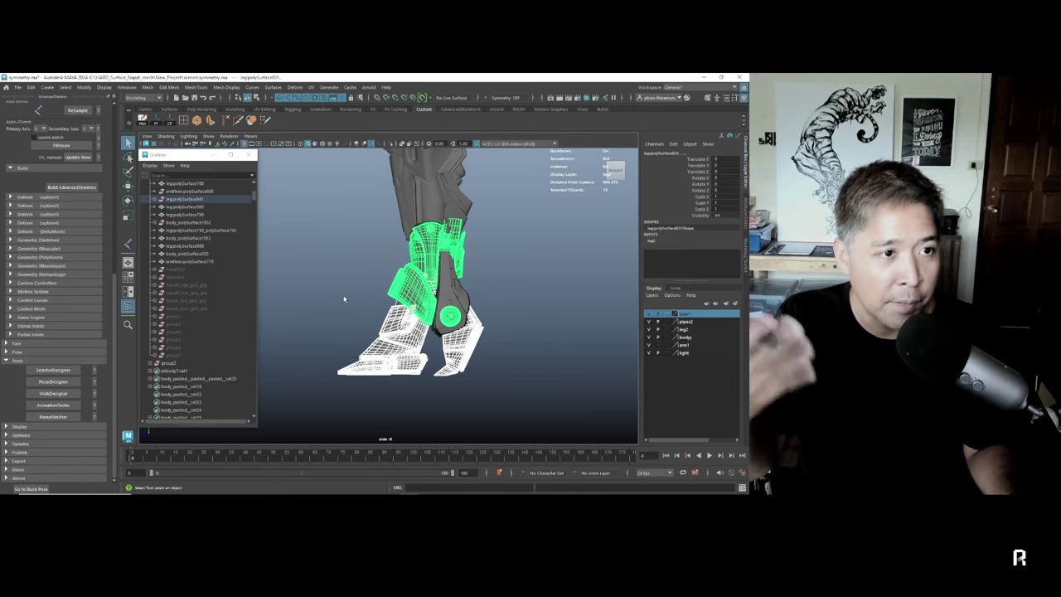
- Select the single shin armour piece and orbit around it in perspective
{"action": "left_click", "coordinate": [484, 299]}
{"action": "left_click", "coordinate": [429, 274]}
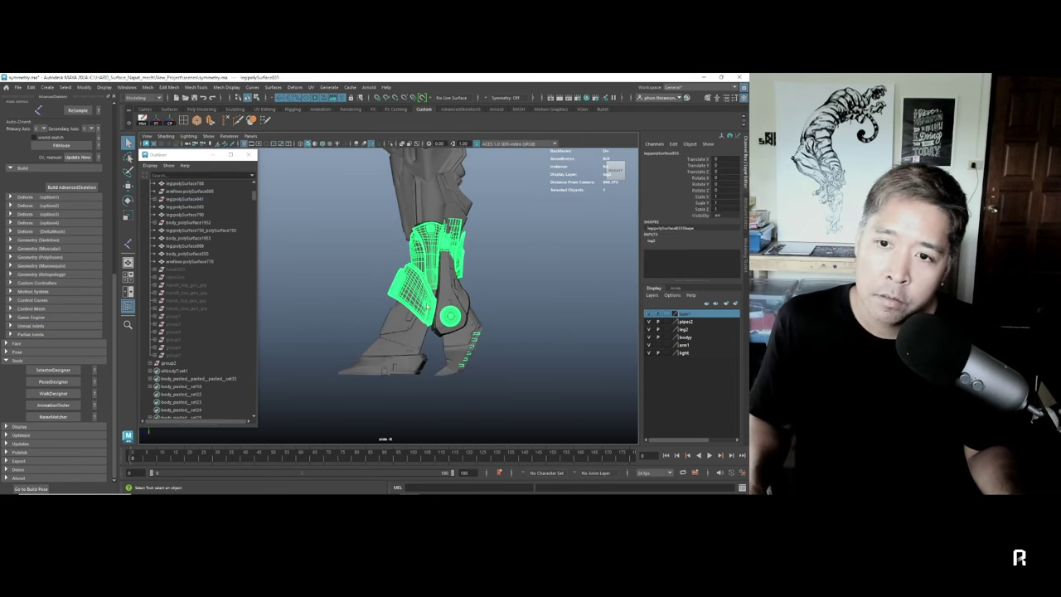
{"action": "left_click", "coordinate": [479, 286]}
{"action": "left_click", "coordinate": [424, 258]}
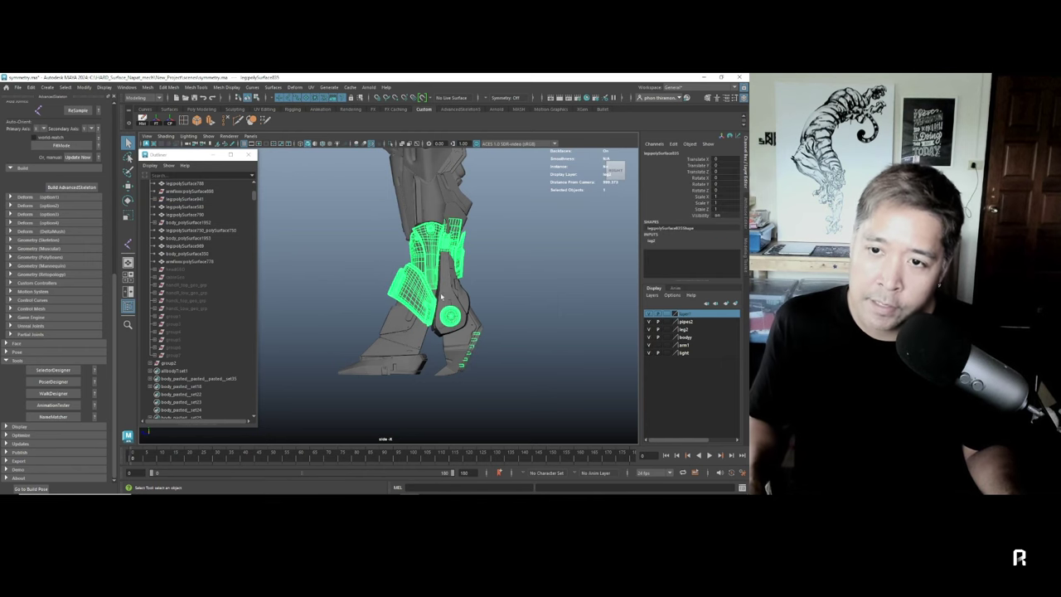
{"action": "mouse_move", "coordinate": [424, 258]}
{"action": "left_mouse_down", "text": "alt"}
{"action": "mouse_move", "coordinate": [524, 306]}
{"action": "mouse_move", "coordinate": [388, 317]}
{"action": "left_mouse_up", "text": "alt"}
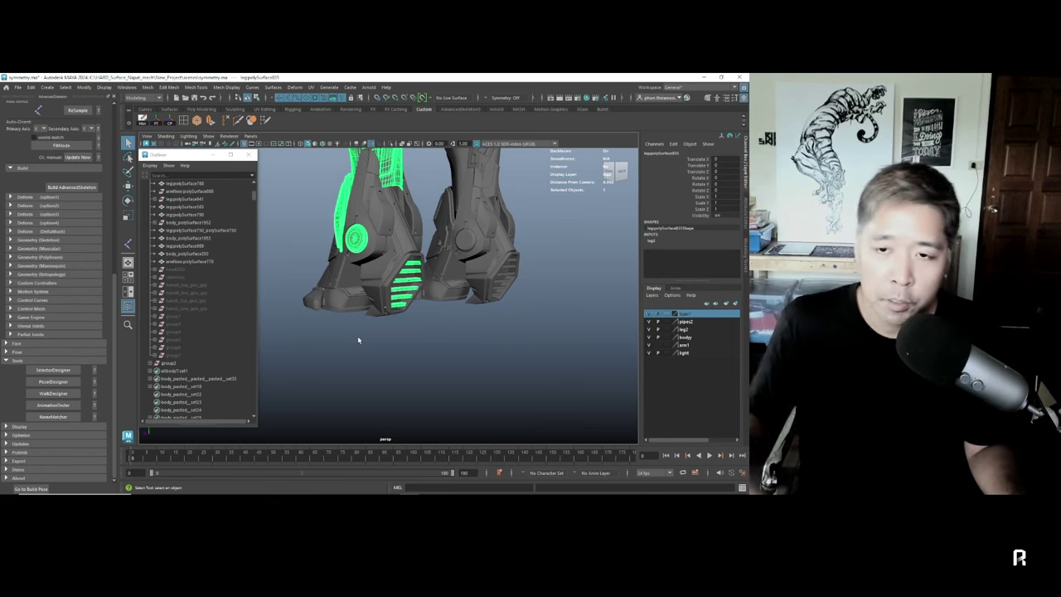
{"action": "mouse_move", "coordinate": [444, 300]}
{"action": "left_mouse_down", "text": "alt"}
{"action": "mouse_move", "coordinate": [427, 332]}
{"action": "mouse_move", "coordinate": [412, 332]}
{"action": "left_mouse_up", "text": "alt"}
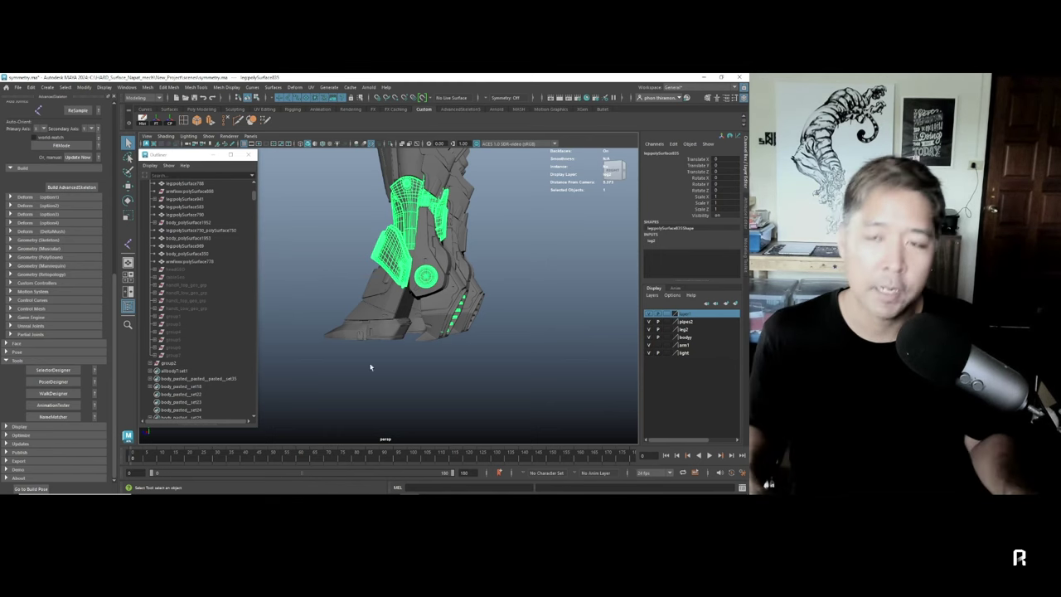
{"action": "mouse_move", "coordinate": [387, 257]}
{"action": "left_mouse_down", "text": "alt"}
{"action": "mouse_move", "coordinate": [454, 328]}
{"action": "mouse_move", "coordinate": [477, 332]}
{"action": "left_mouse_up", "text": "alt"}
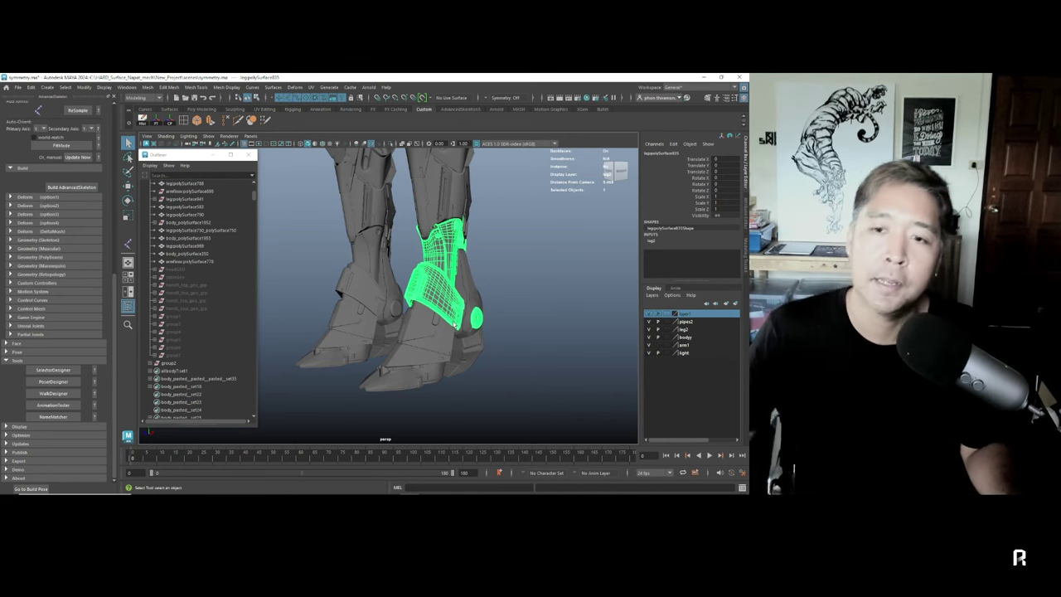
{"action": "left_click_drag", "start_coordinate": [412, 245], "coordinate": [438, 279], "text": "alt"}
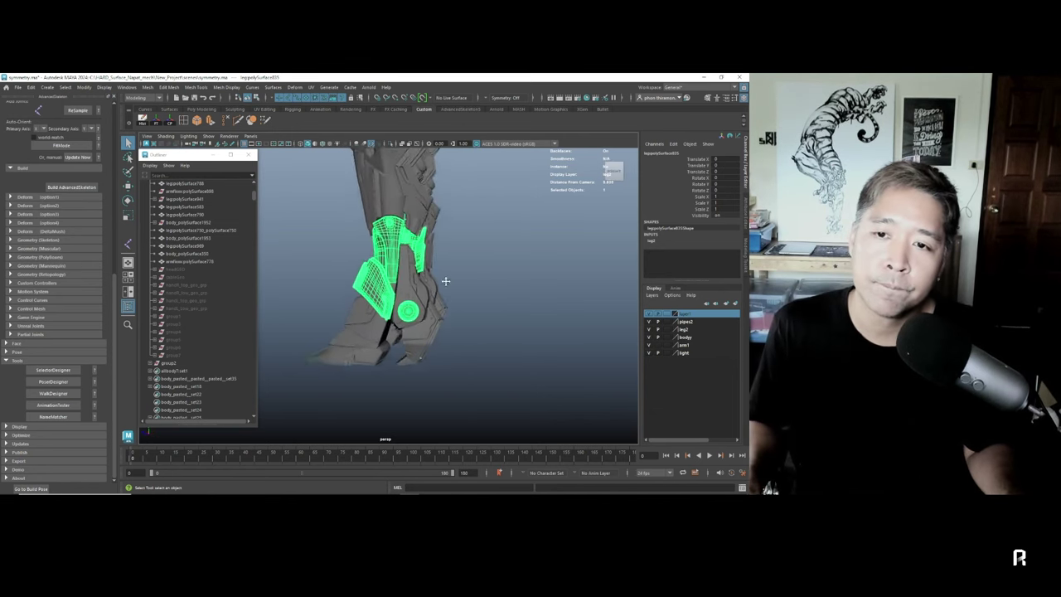
{"action": "left_click", "coordinate": [442, 290]}
{"action": "left_click", "coordinate": [442, 290]}
{"action": "scroll", "coordinate": [435, 289], "scroll_direction": "up", "scroll_amount": 2}
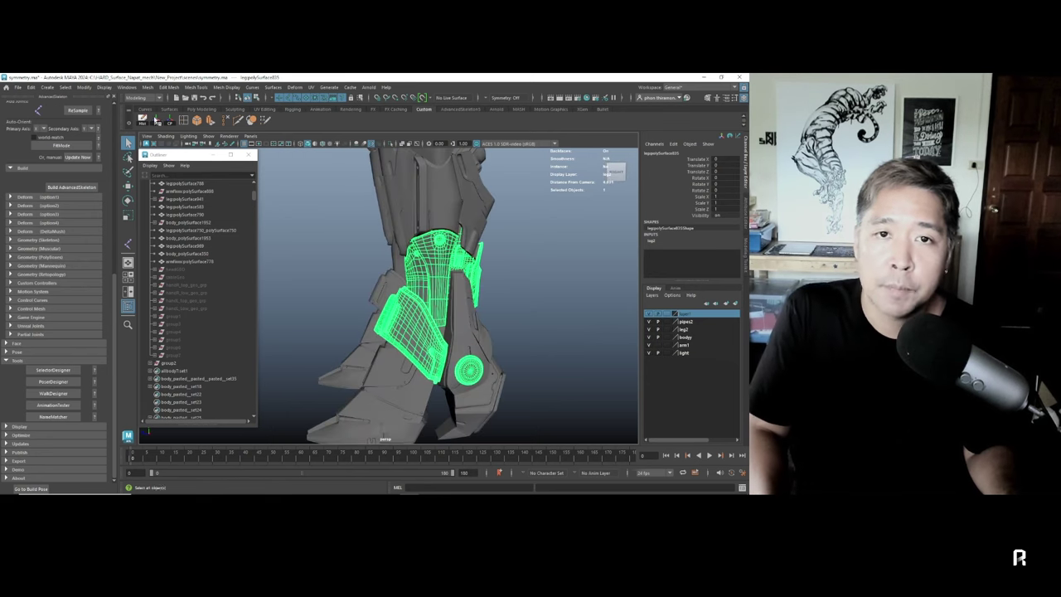